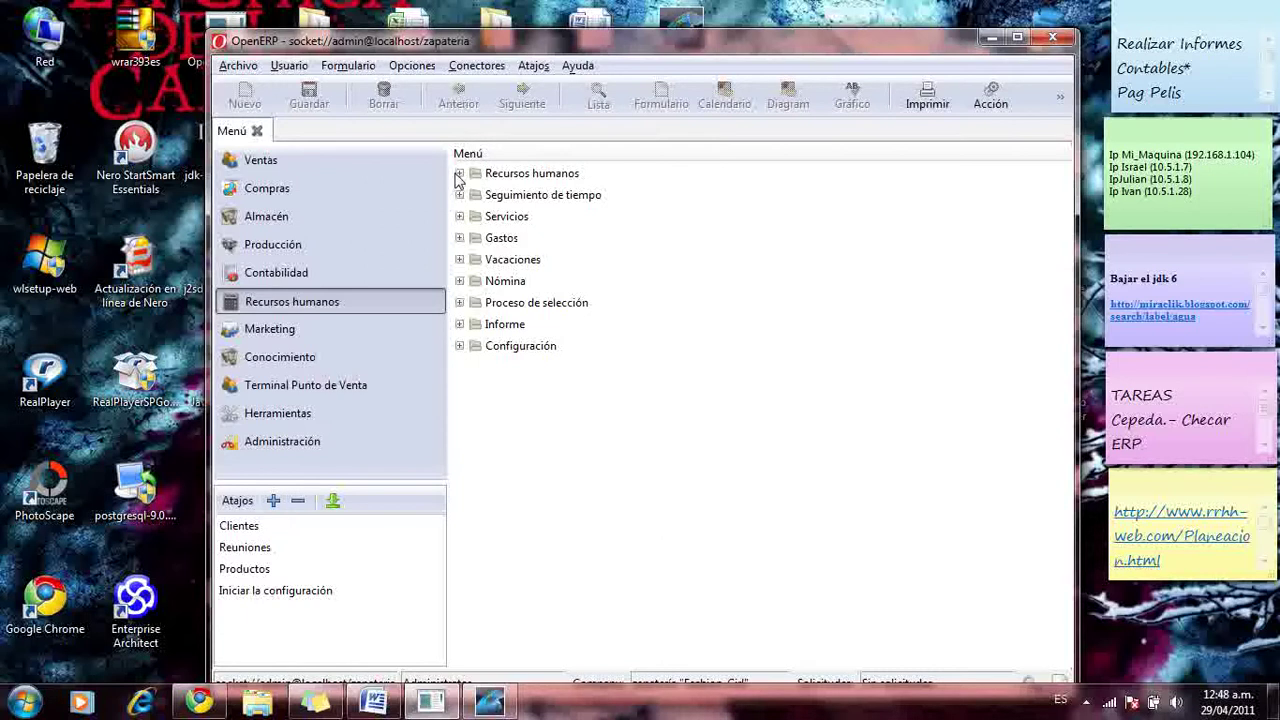
- Expand Recursos humanos and open the Empleados list in its own tab
left_click(459, 174)
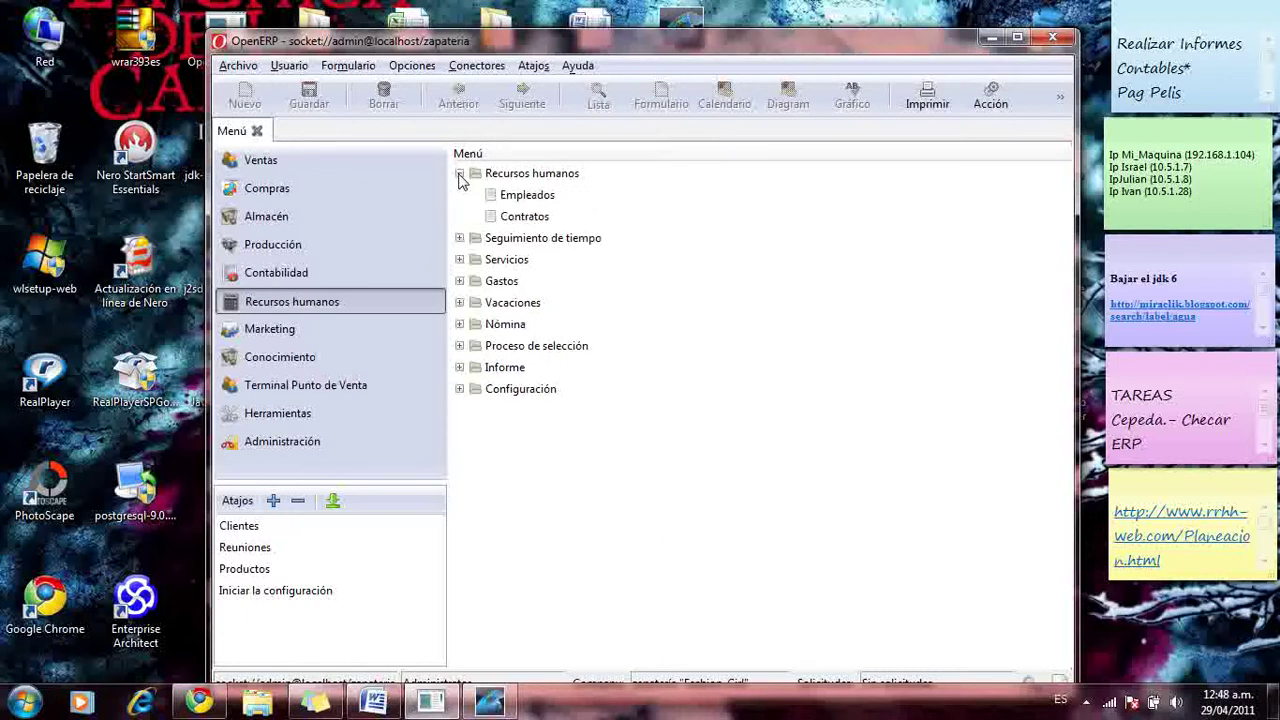
left_click(539, 203)
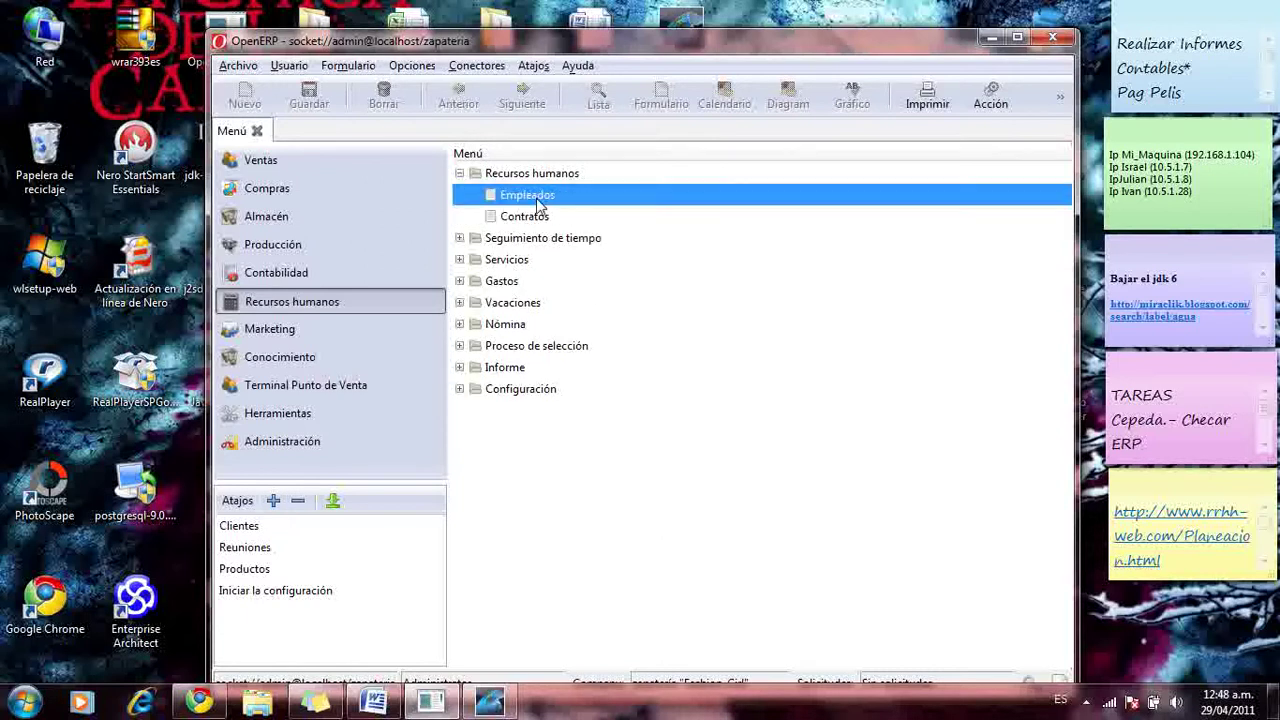
double_click(539, 203)
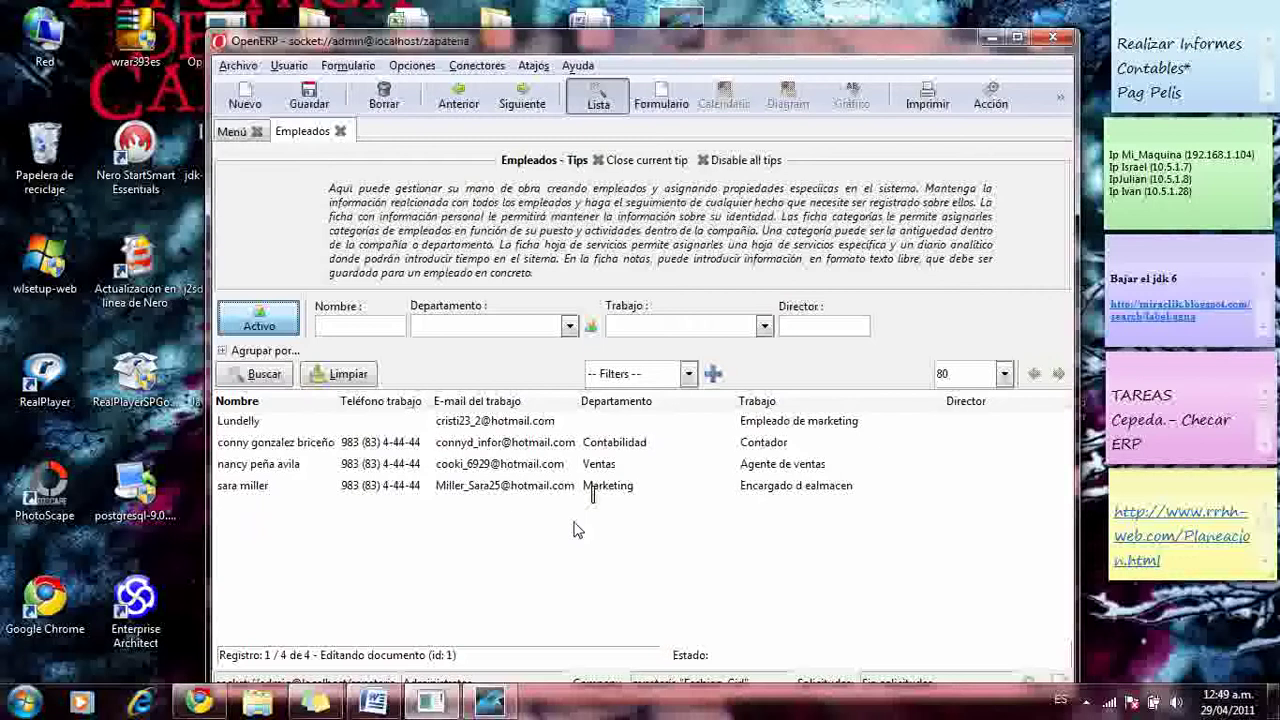
- Step through the four employee rows, then sort the list by Departamento
left_click(403, 420)
left_click(404, 442)
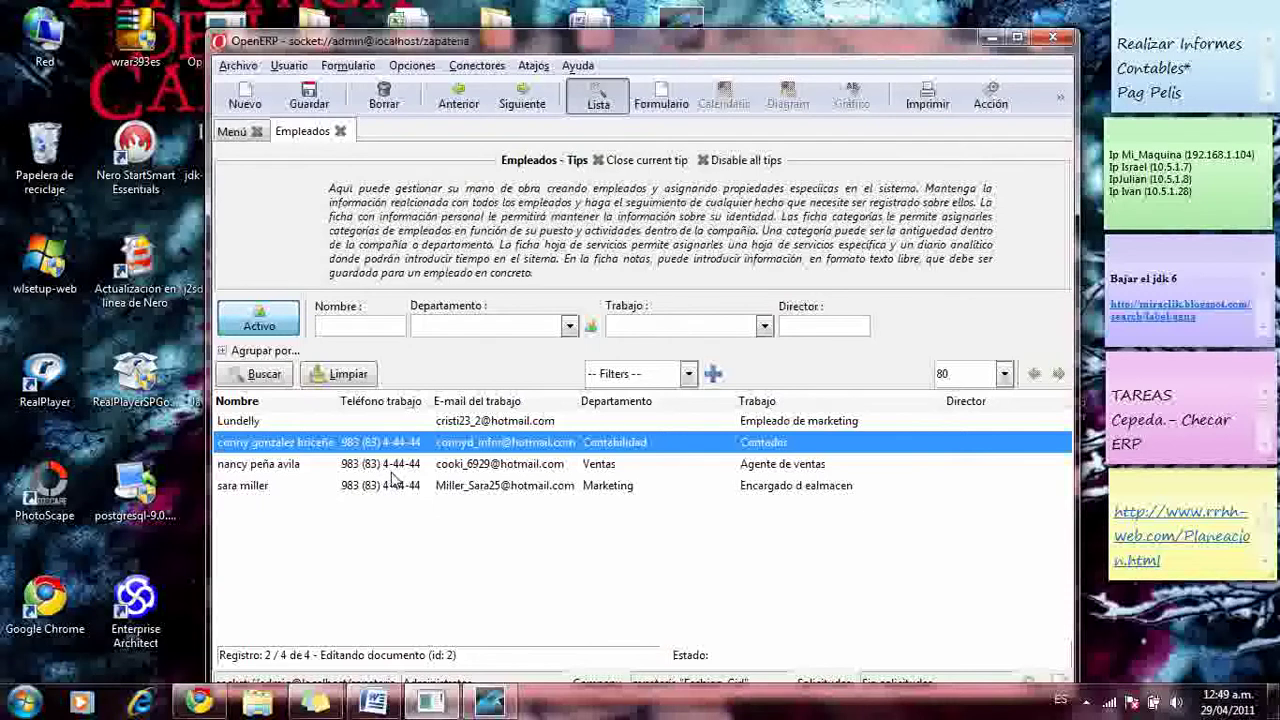
left_click(399, 466)
left_click(396, 487)
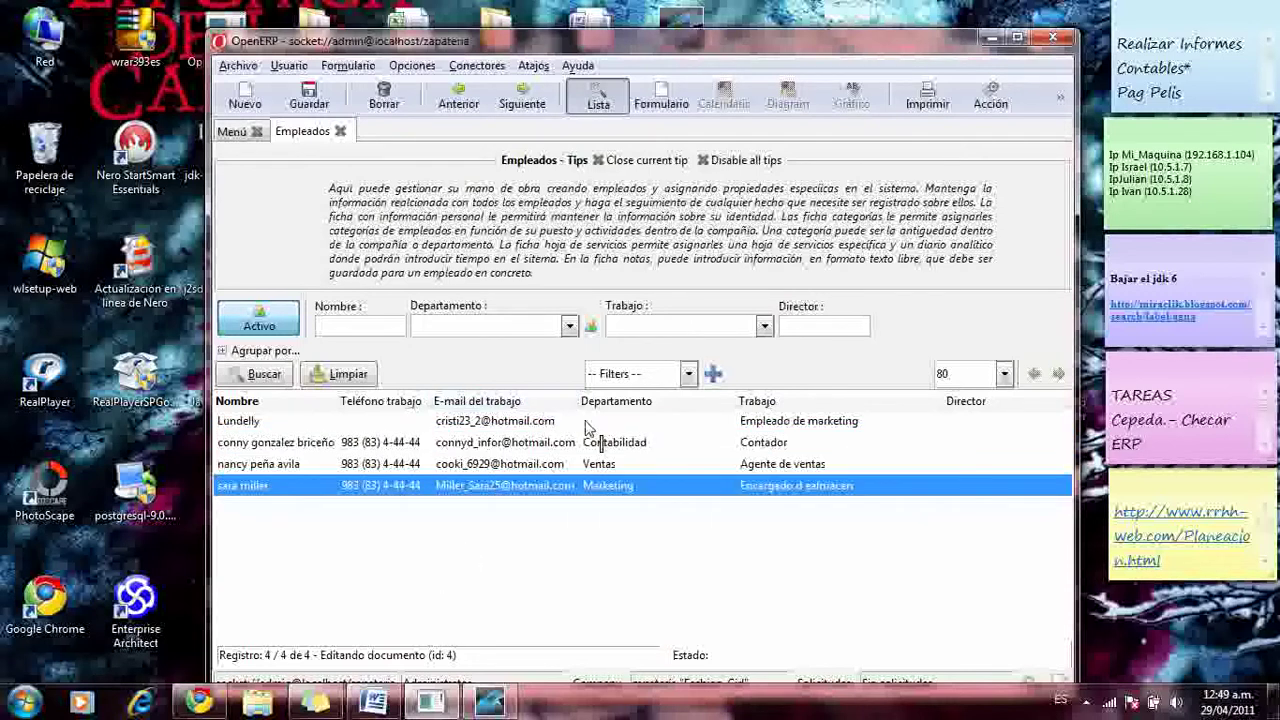
left_click(628, 403)
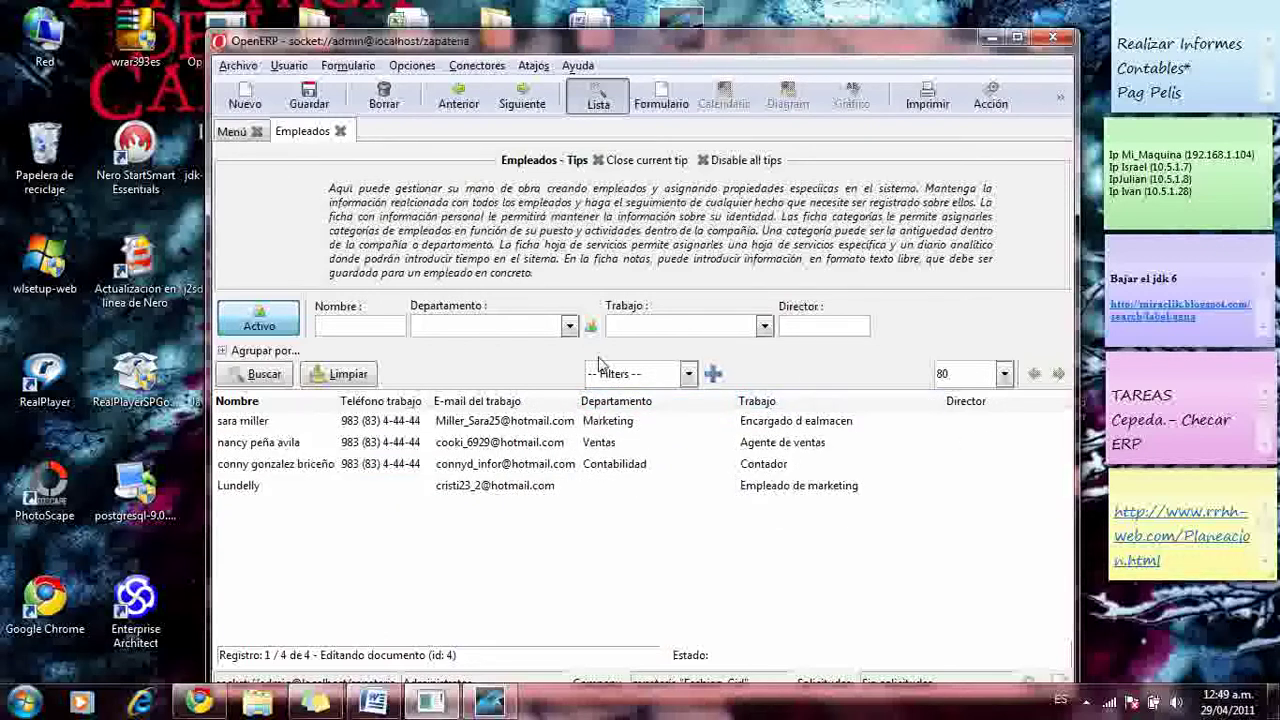
- Start a new employee, enter his full name and link the Administrator user
left_click(247, 106)
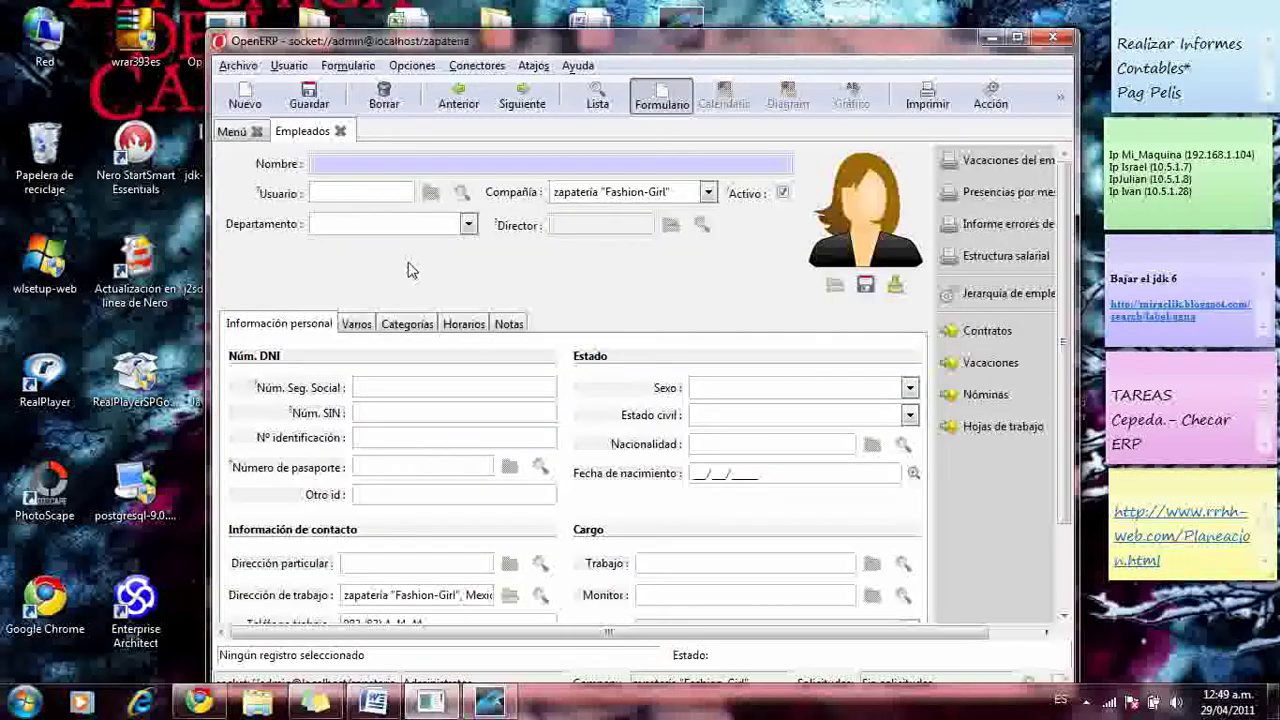
left_click(410, 168)
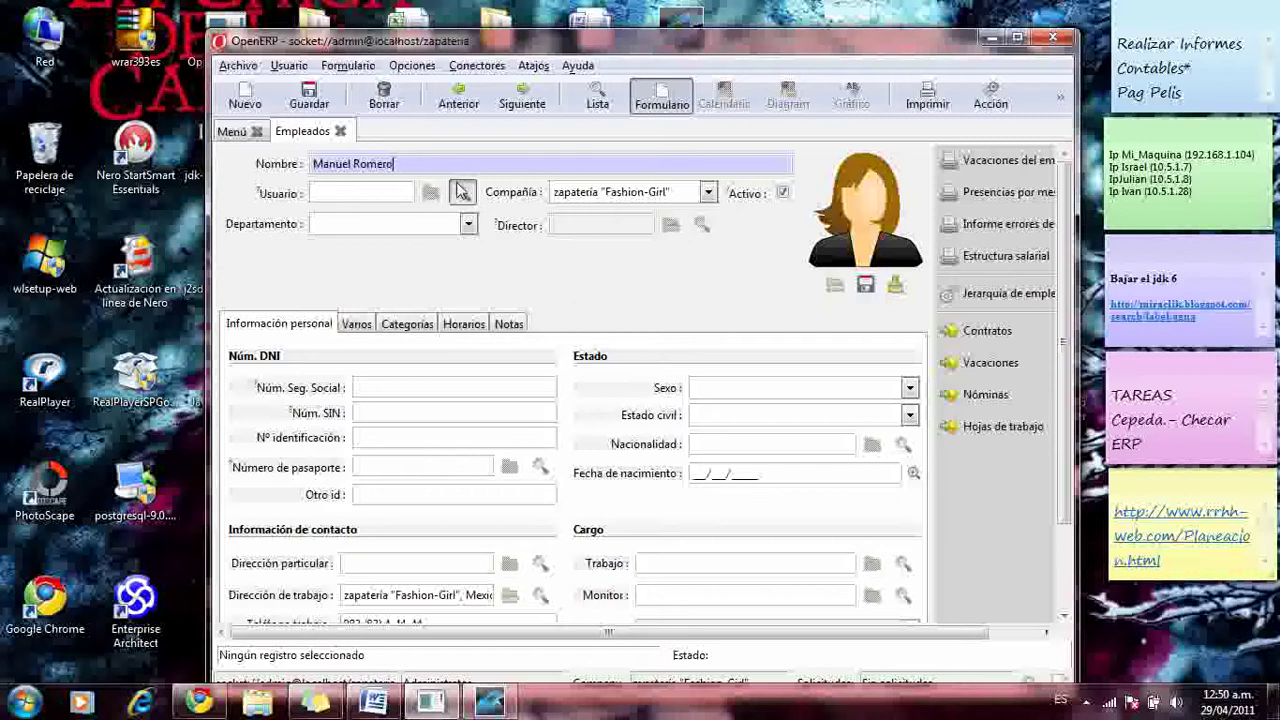
left_click(462, 192)
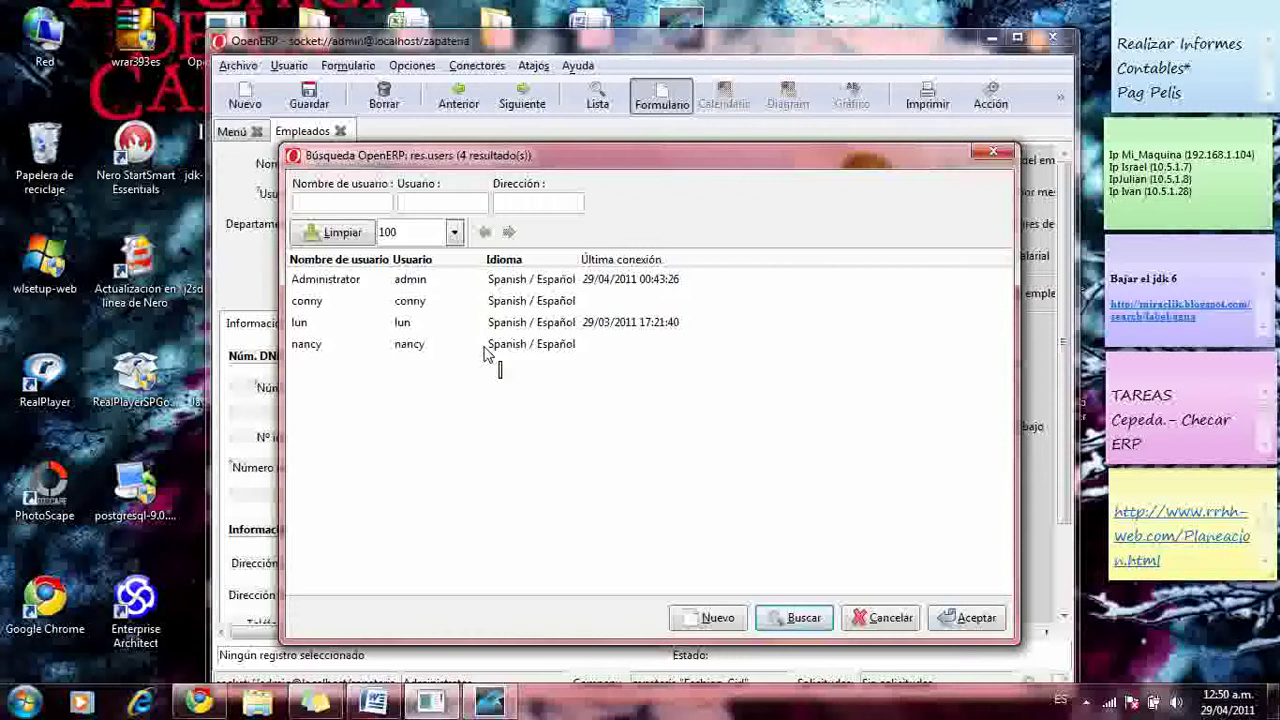
left_click(485, 283)
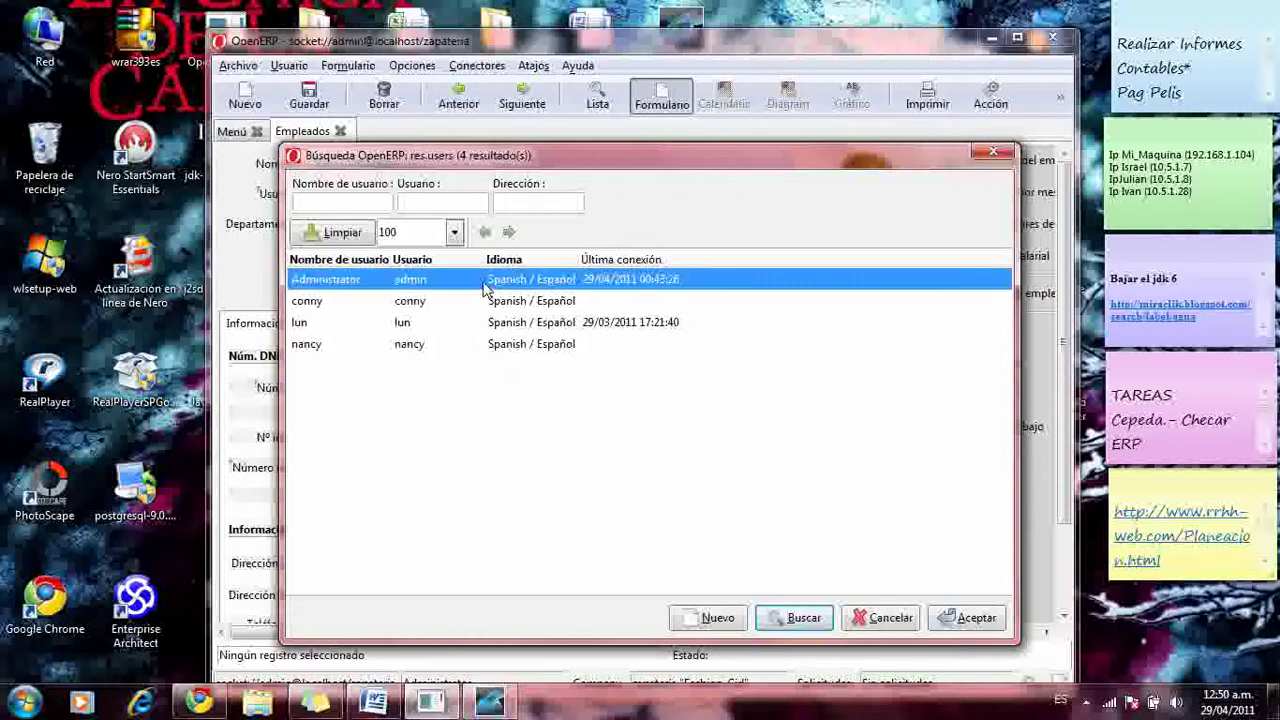
left_click(940, 622)
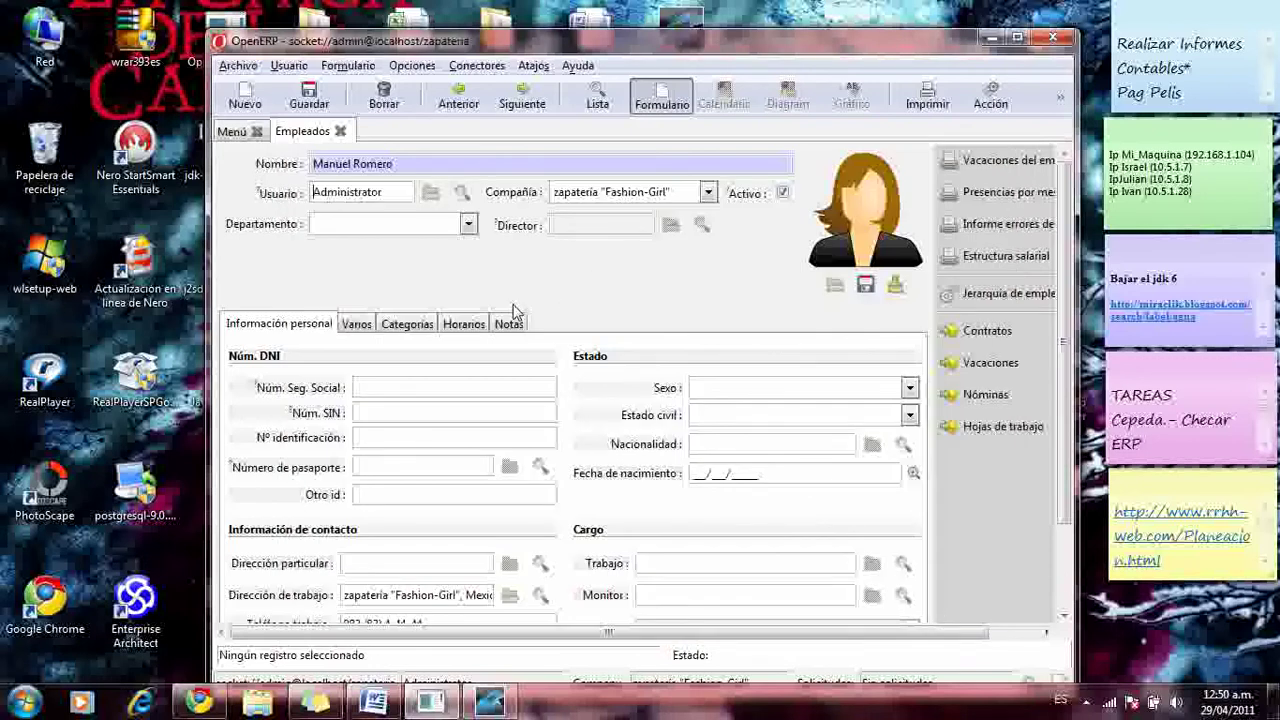
- Keep zapatería "Fashion-Girl" as company, assign the Marketing department, and begin loading a photo
left_click(707, 193)
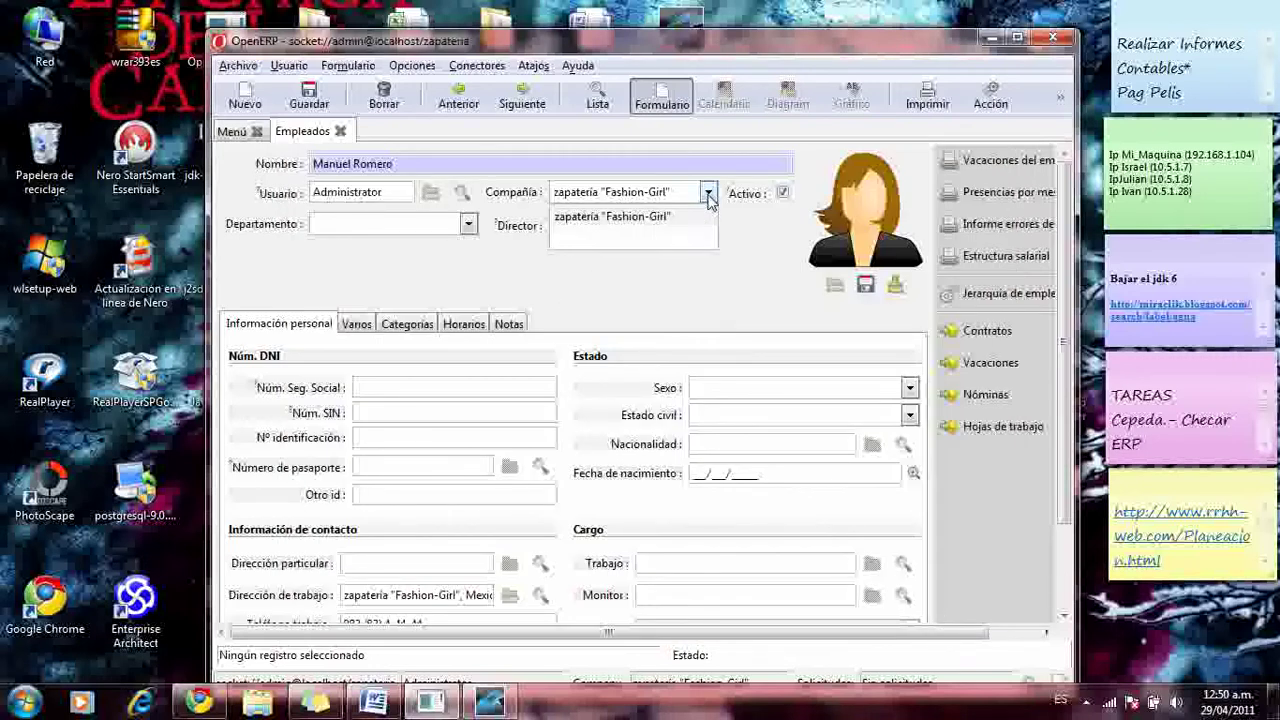
left_click(707, 214)
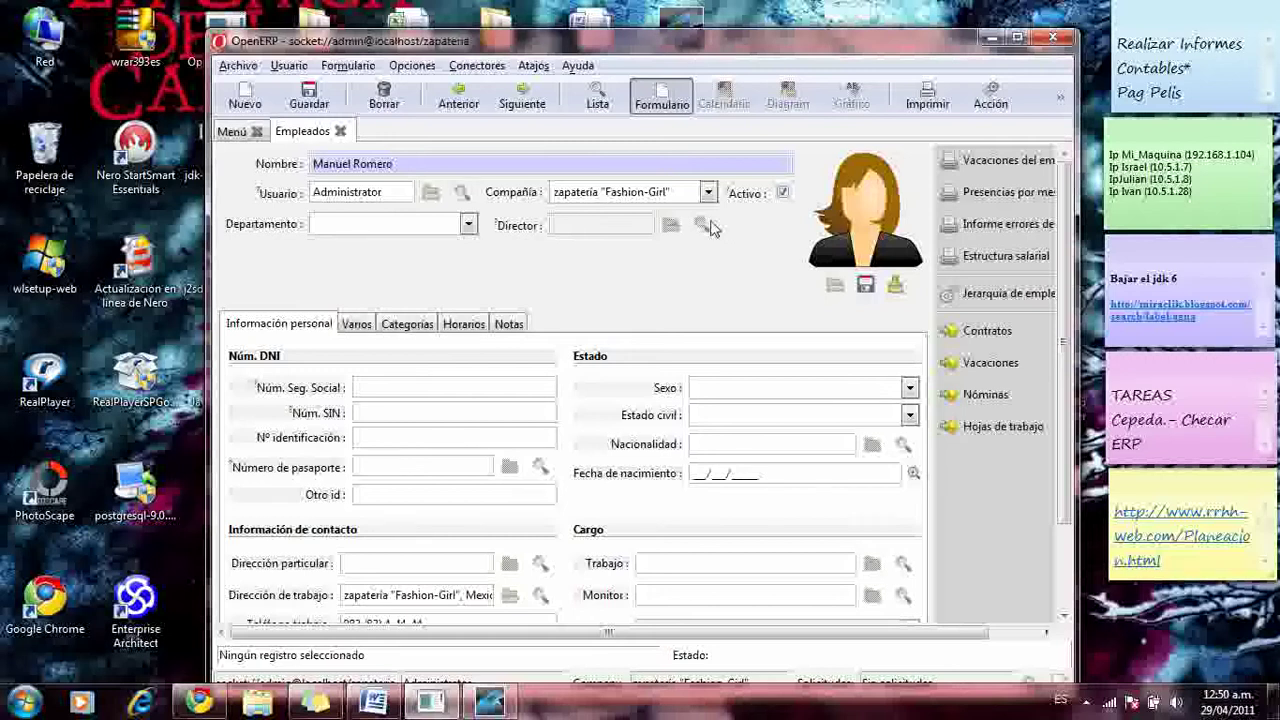
left_click(468, 224)
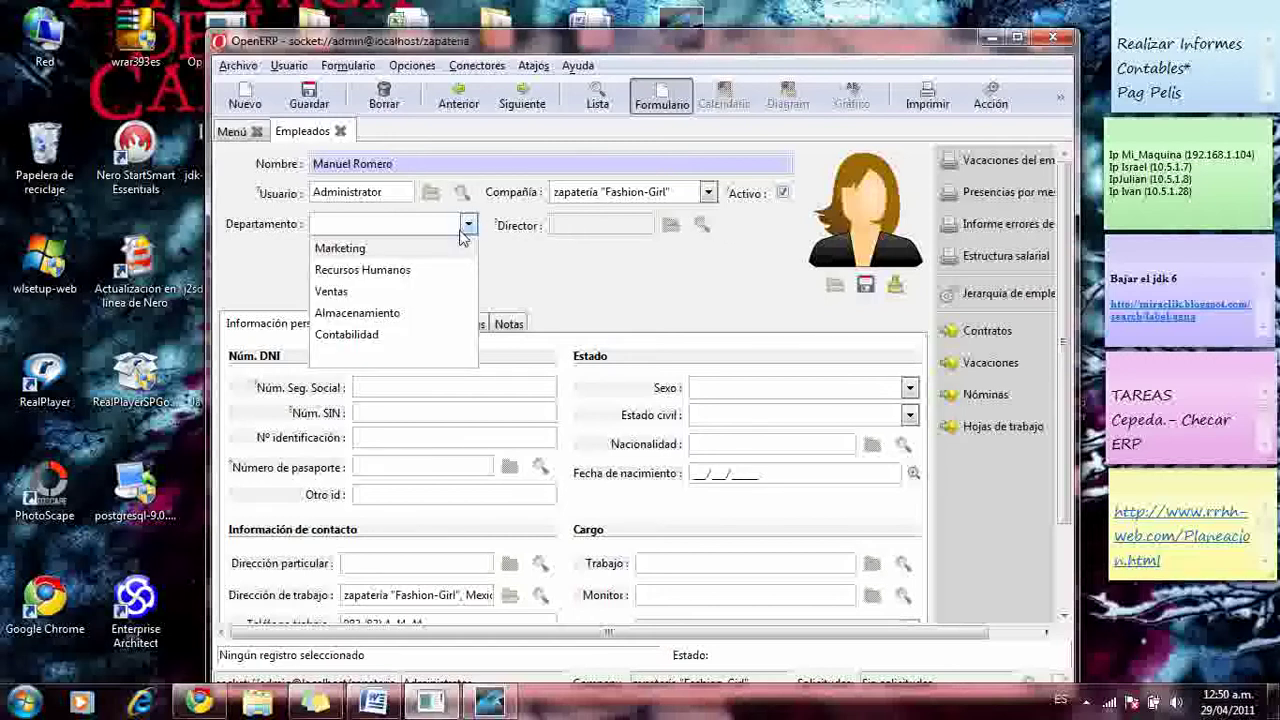
left_click(345, 250)
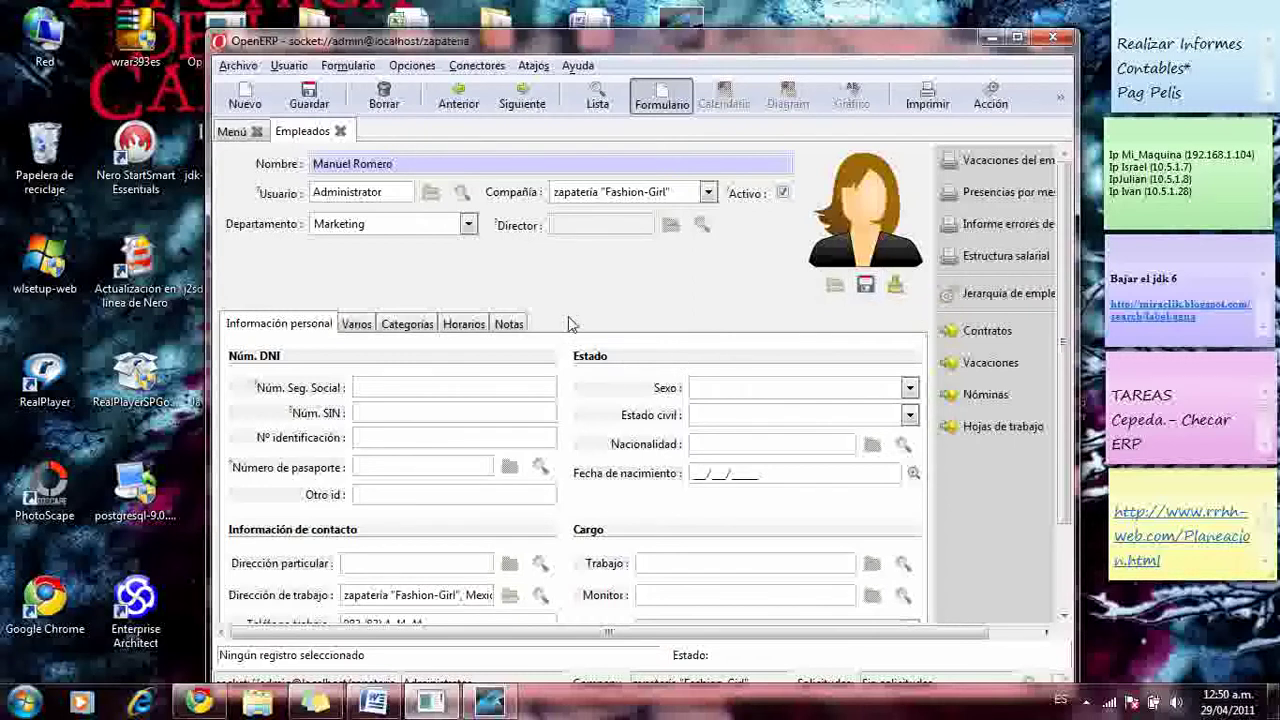
left_click(835, 285)
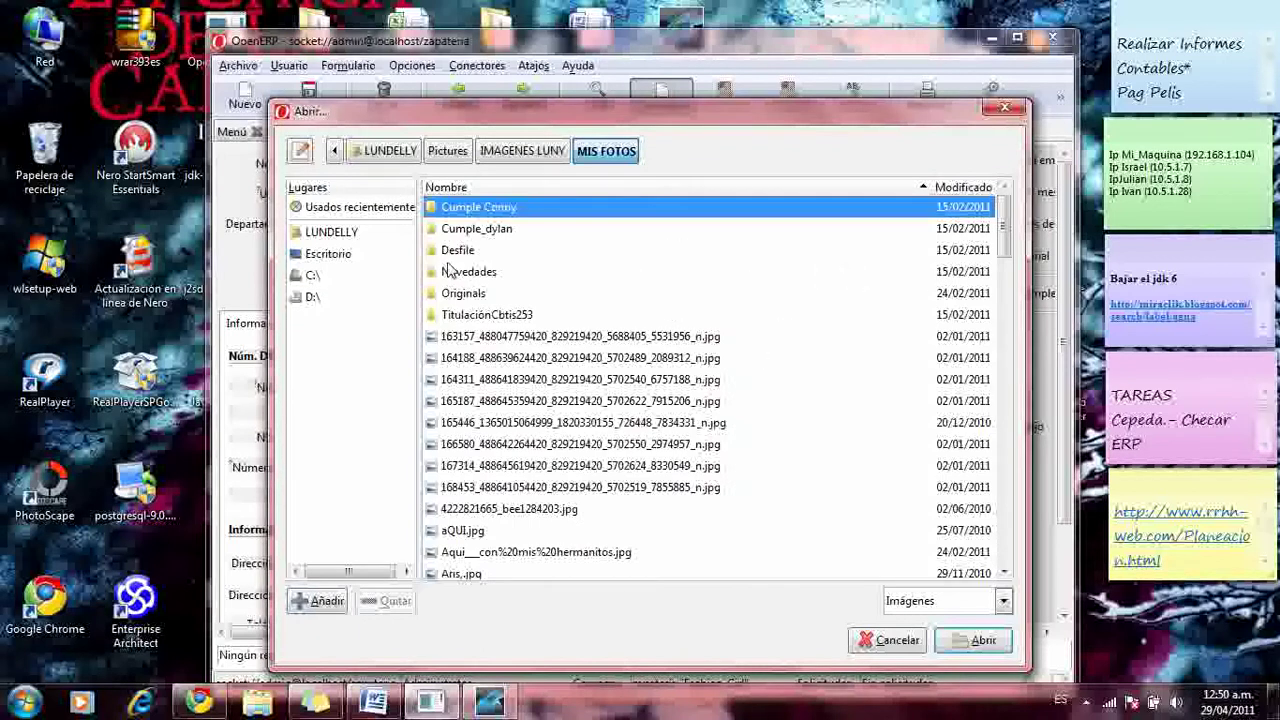
- Go up to the Pictures folder and load corriendo.jpg as the employee photo
left_click(530, 150)
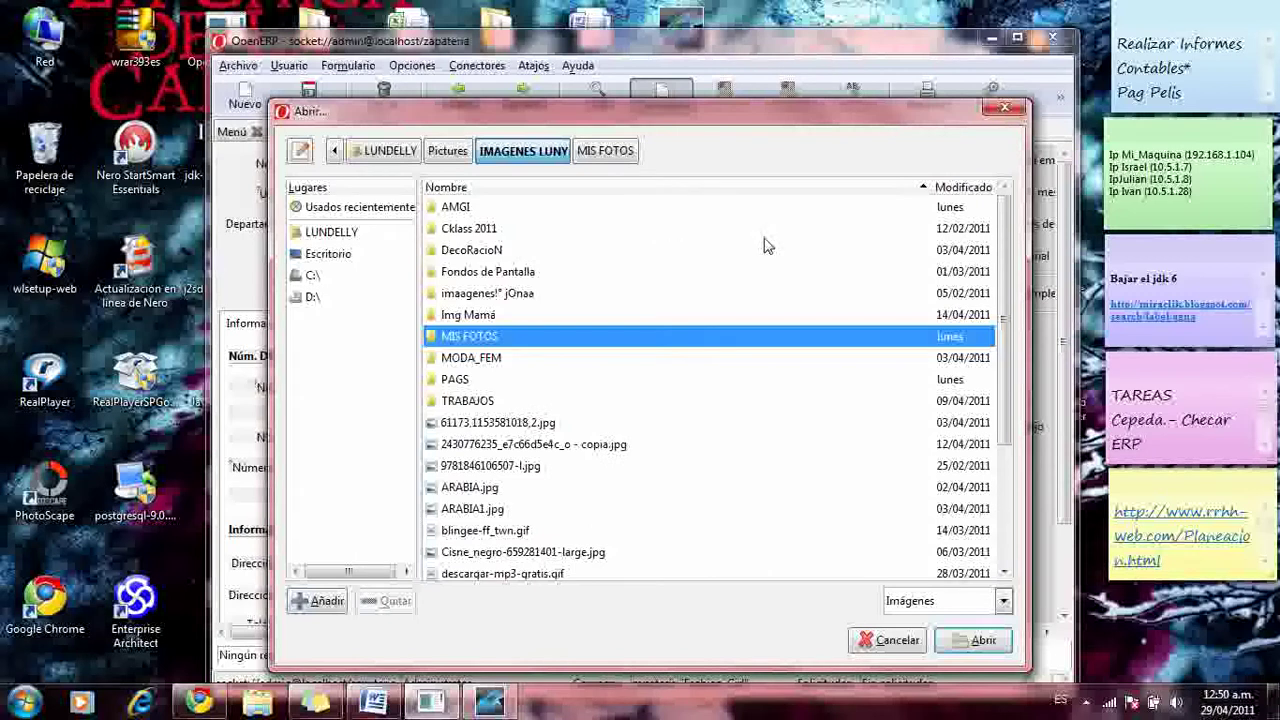
left_click(447, 152)
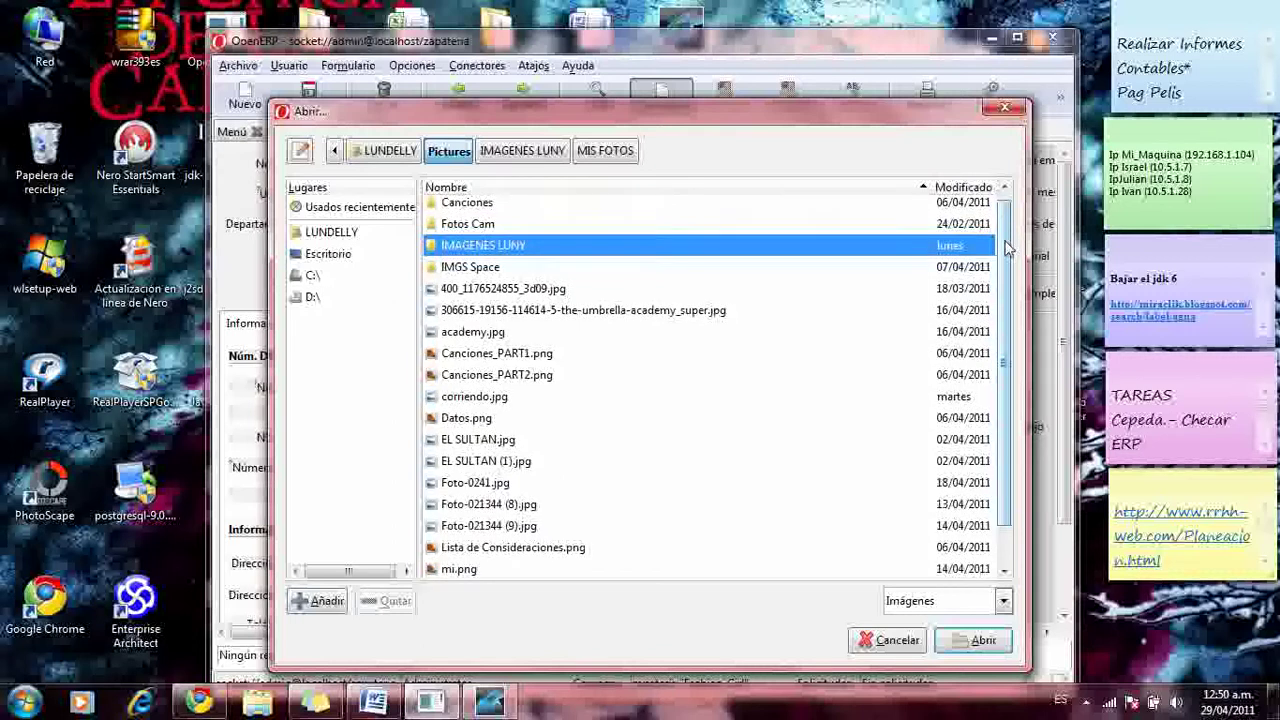
scroll(590, 298, "down", 1)
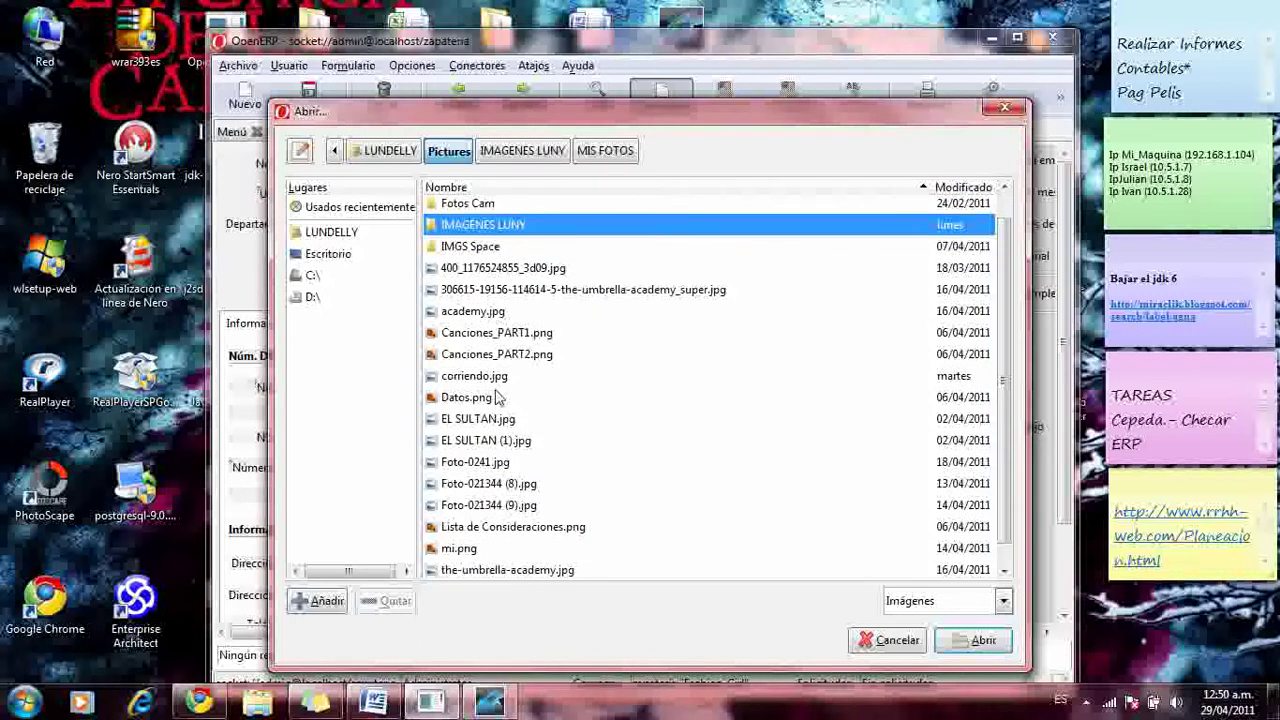
left_click(498, 386)
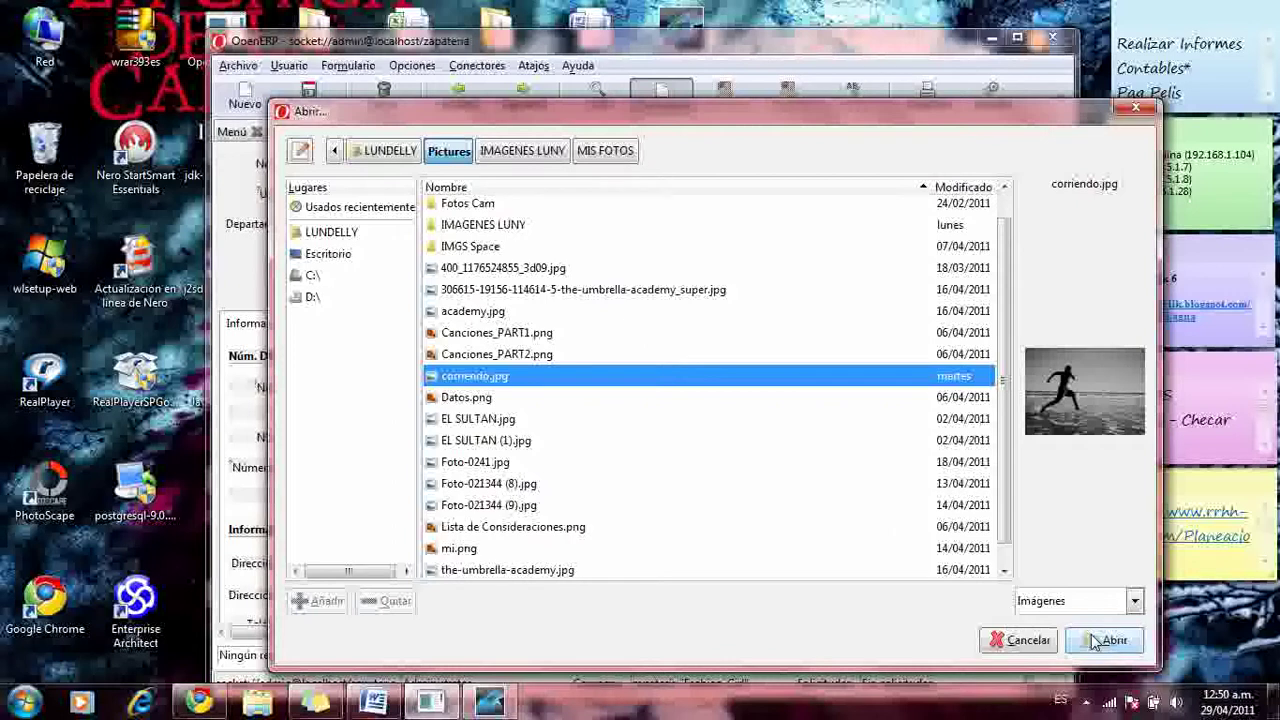
left_click(1100, 641)
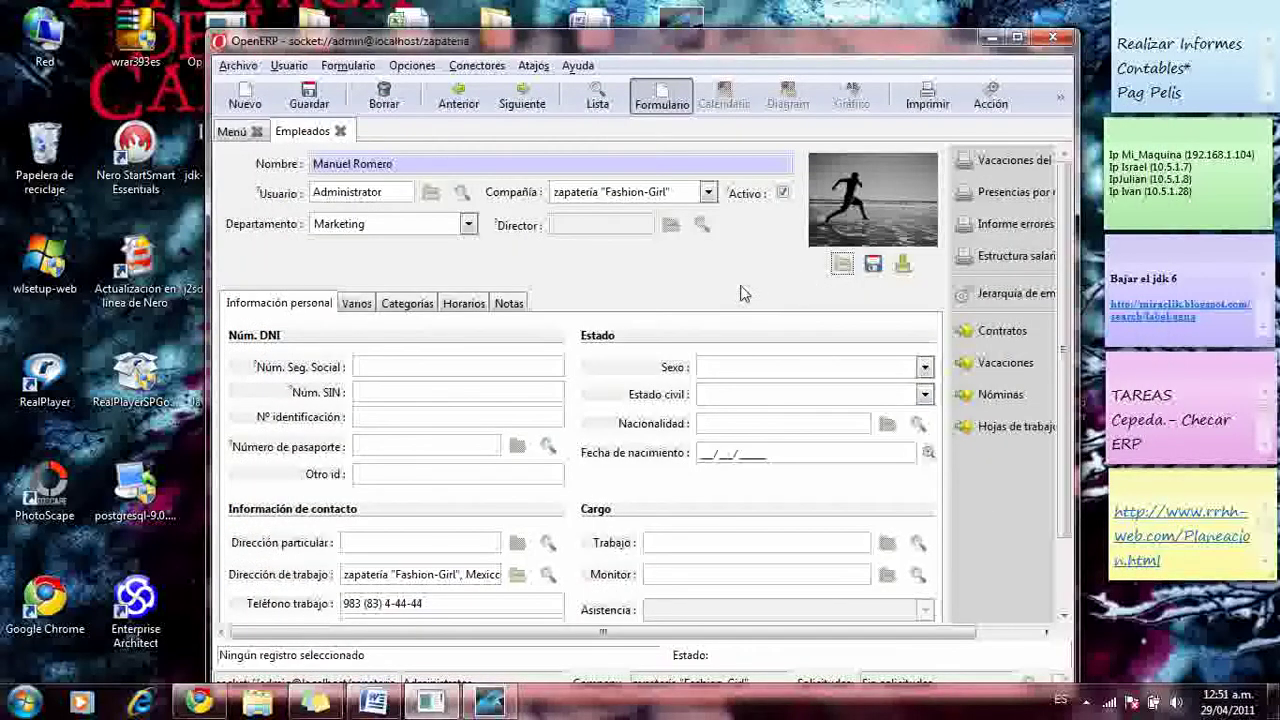
- Enter the social security number and set gender Hombre and marital status Casado (a)
left_click(479, 363)
type("123456789")
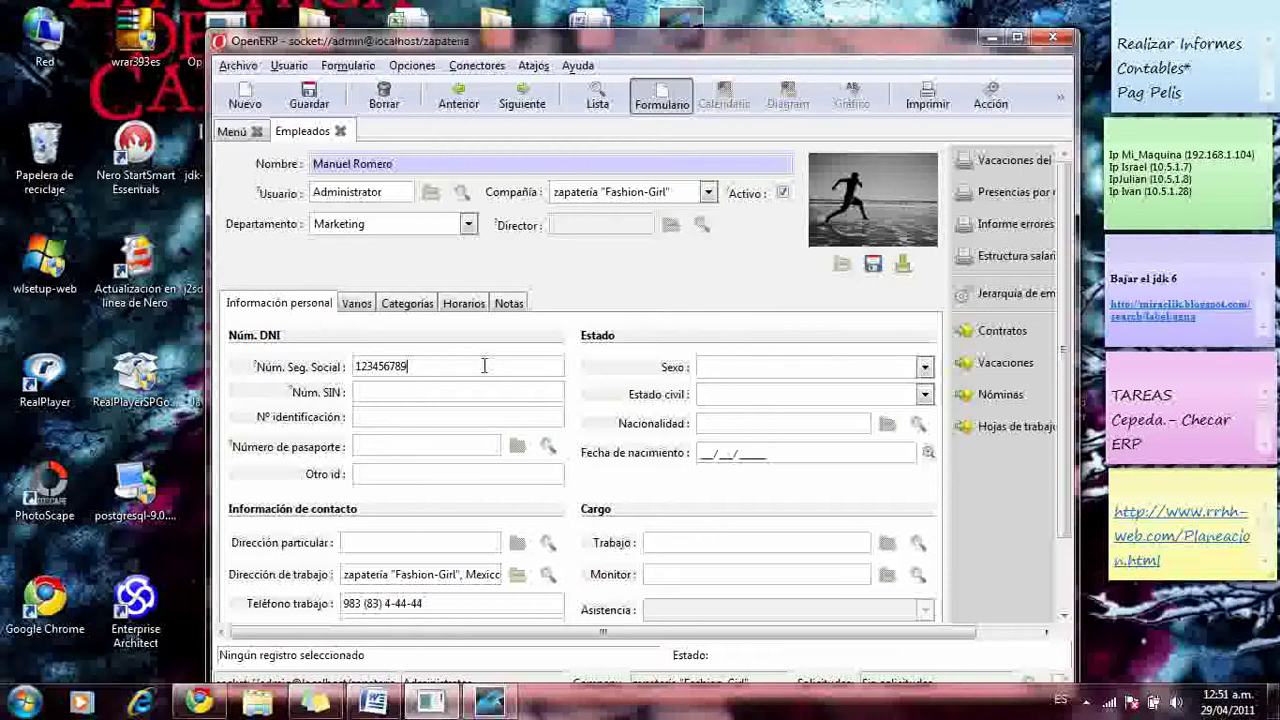
left_click(492, 388)
left_click(470, 412)
left_click(925, 368)
left_click(888, 393)
left_click(925, 395)
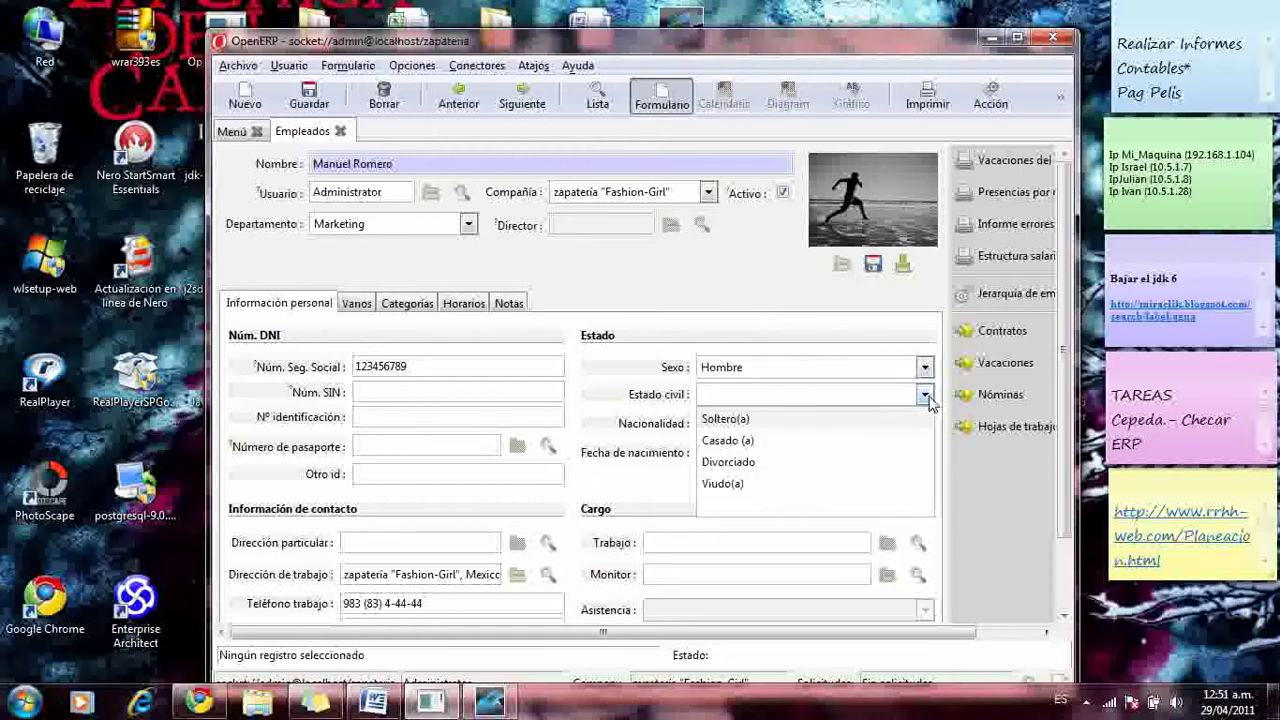
left_click(824, 442)
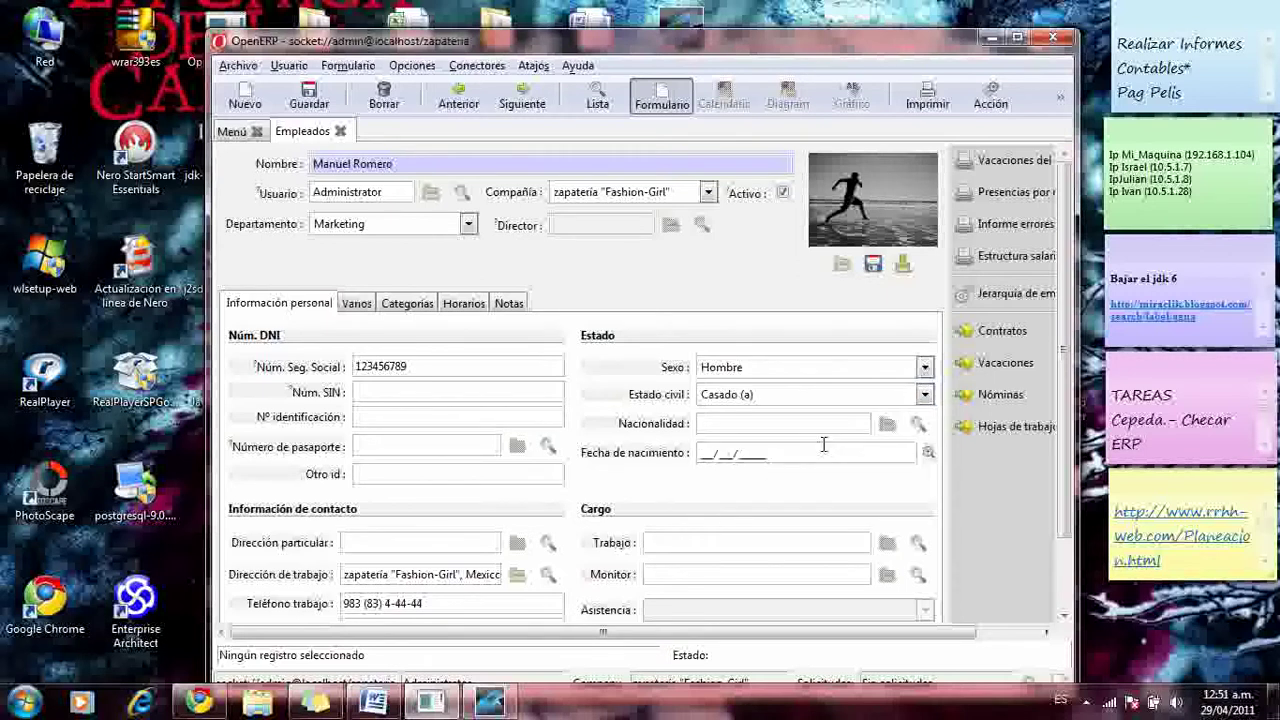
- Set nationality to Chile and birth date to 23/07/1988
left_click(918, 424)
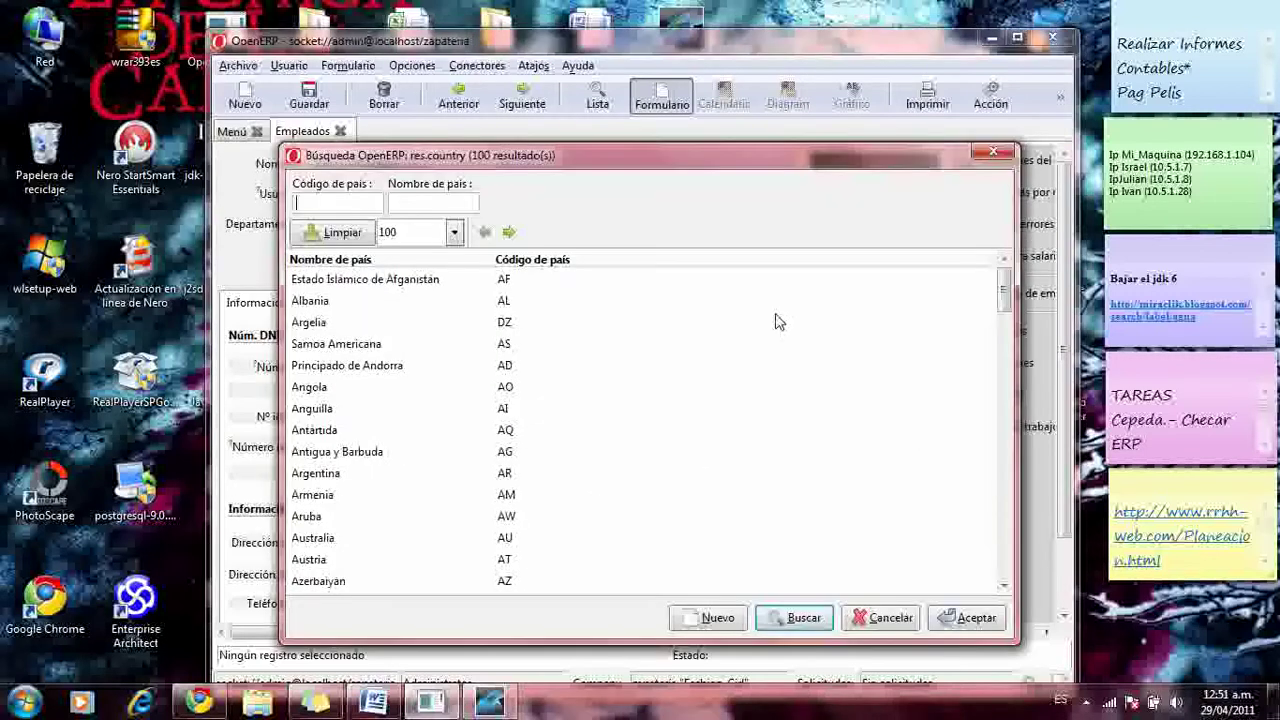
left_click_drag(1004, 300, 1008, 428)
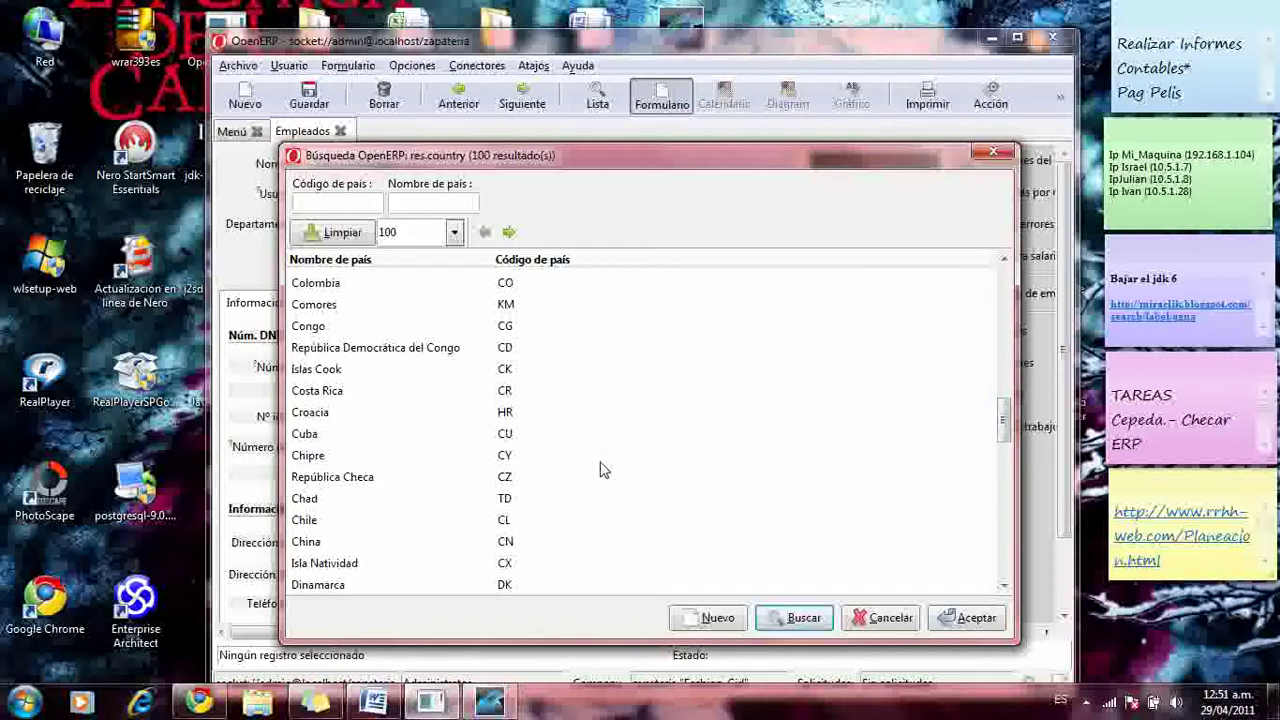
left_click(303, 520)
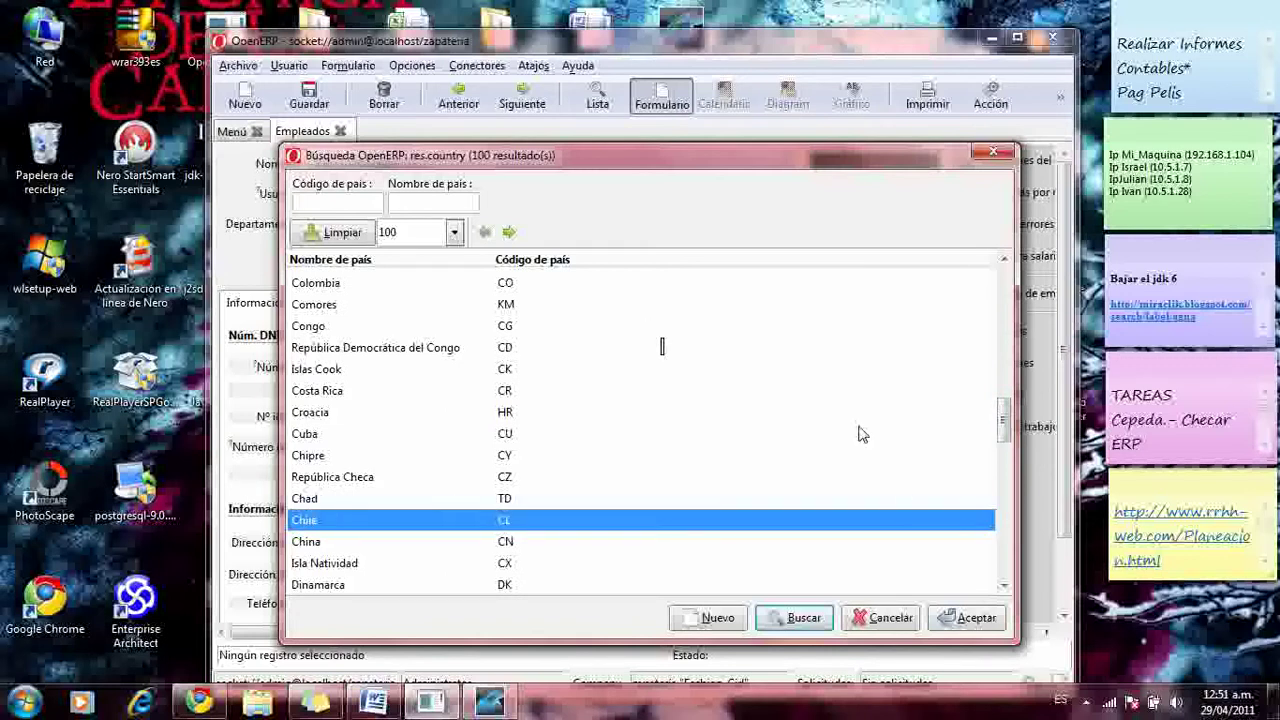
left_click(955, 617)
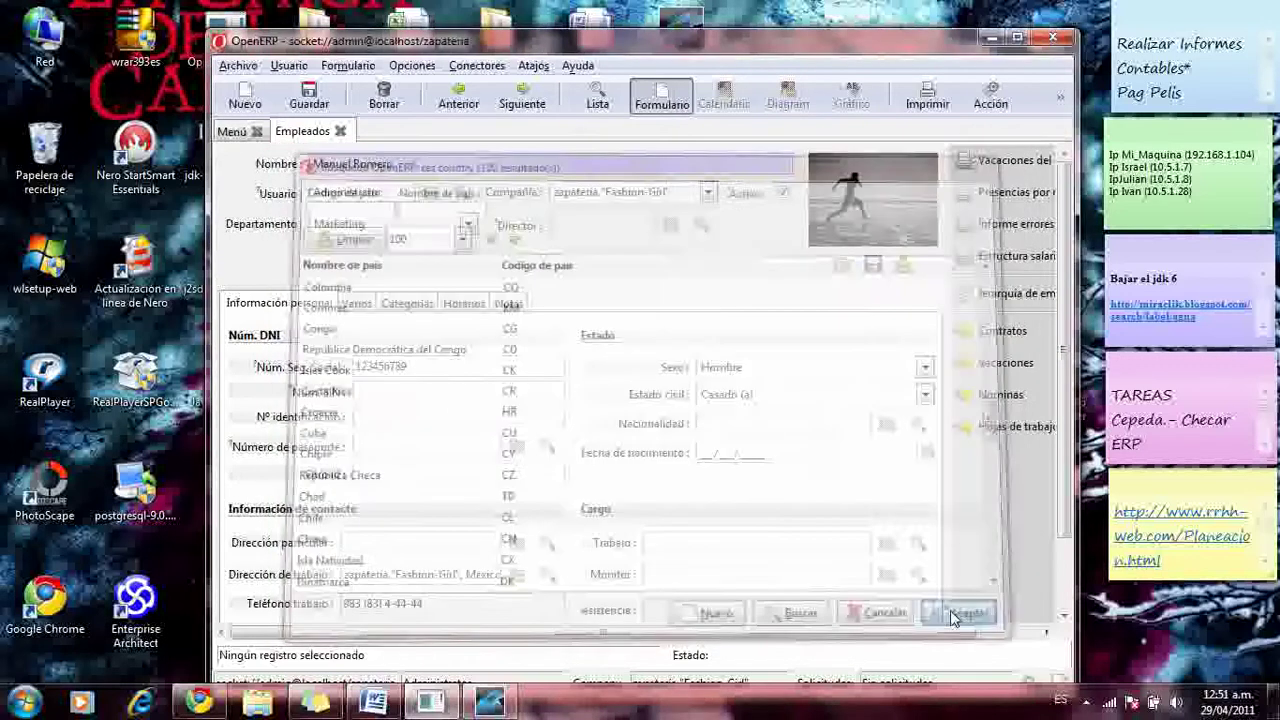
left_click(707, 454)
type("23/")
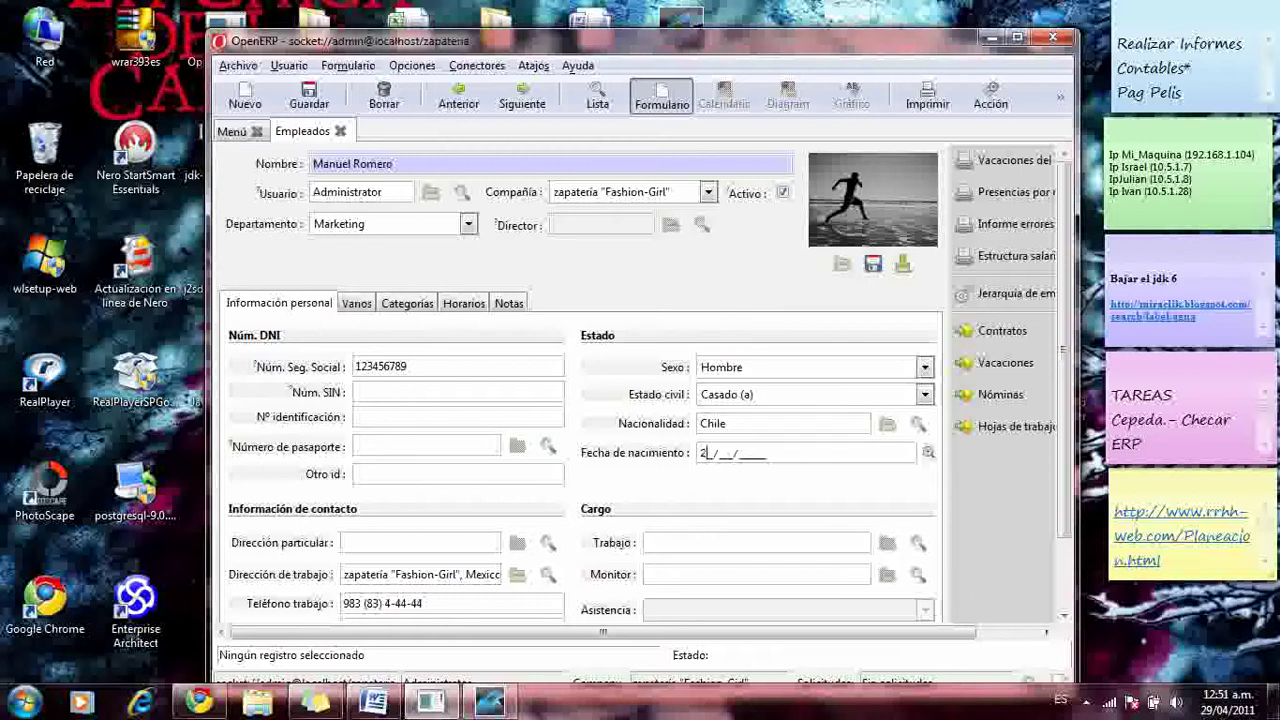
type("07/1988")
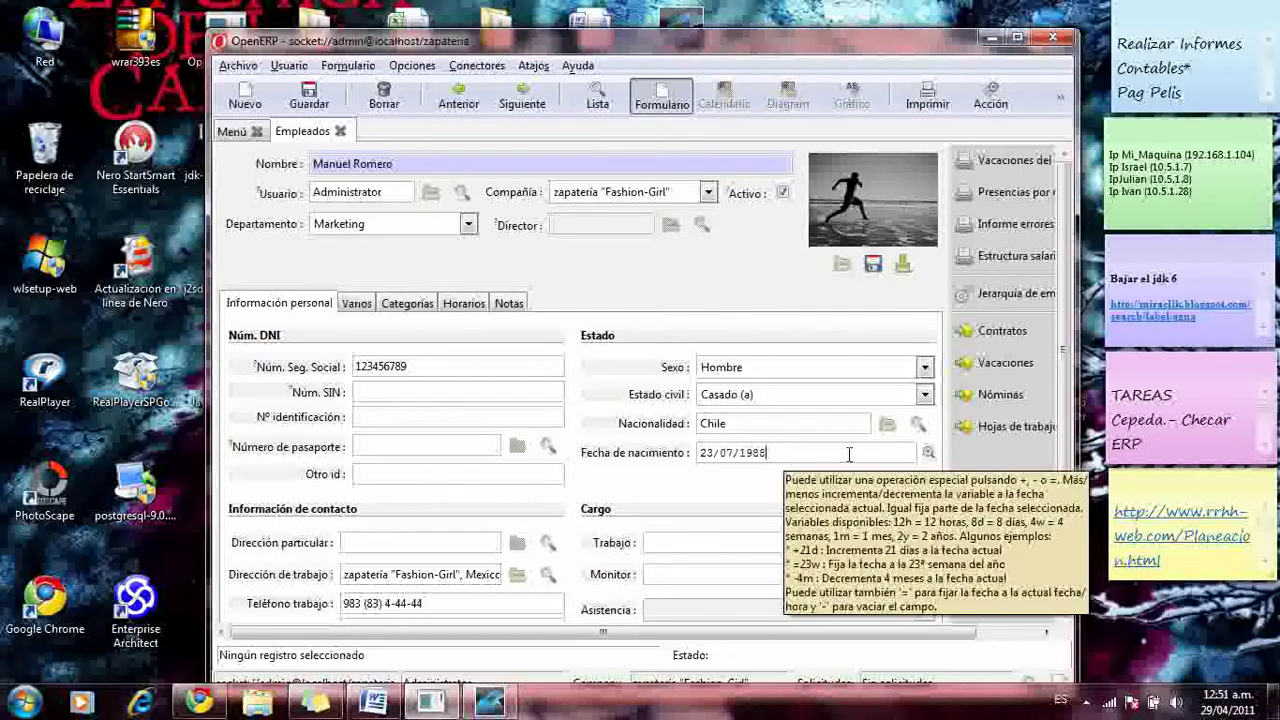
left_click(928, 452)
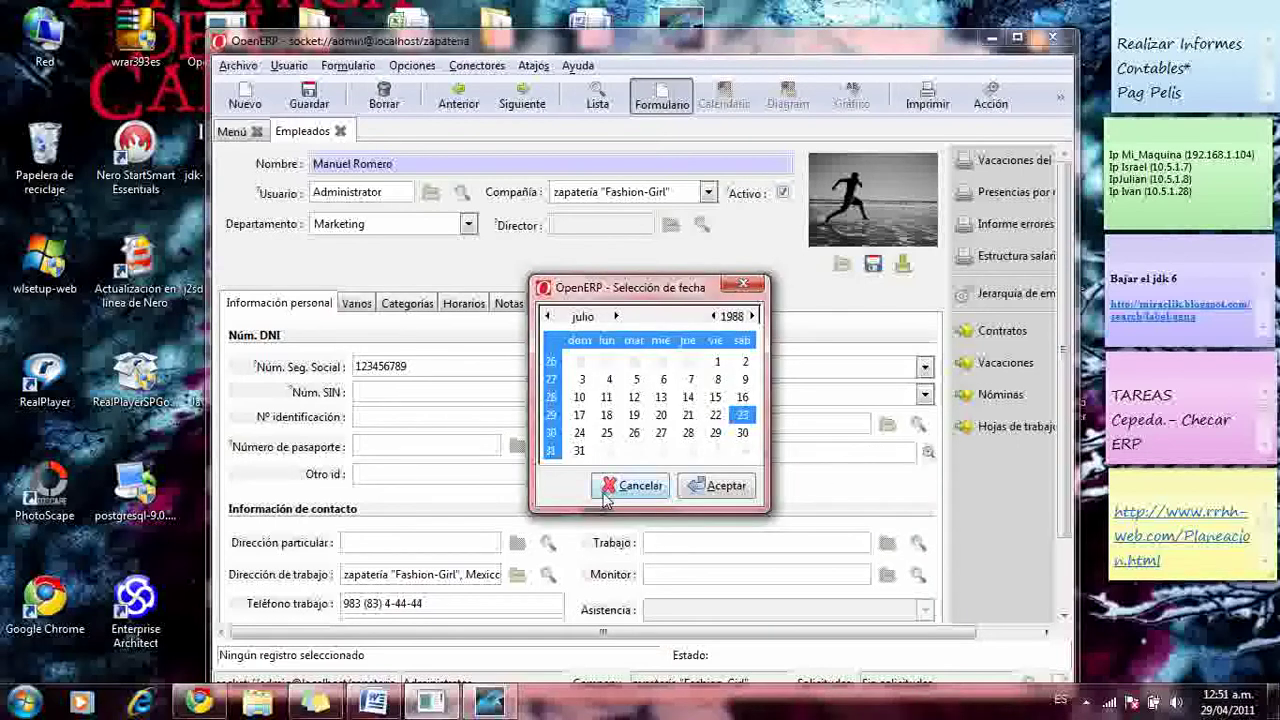
left_click(743, 285)
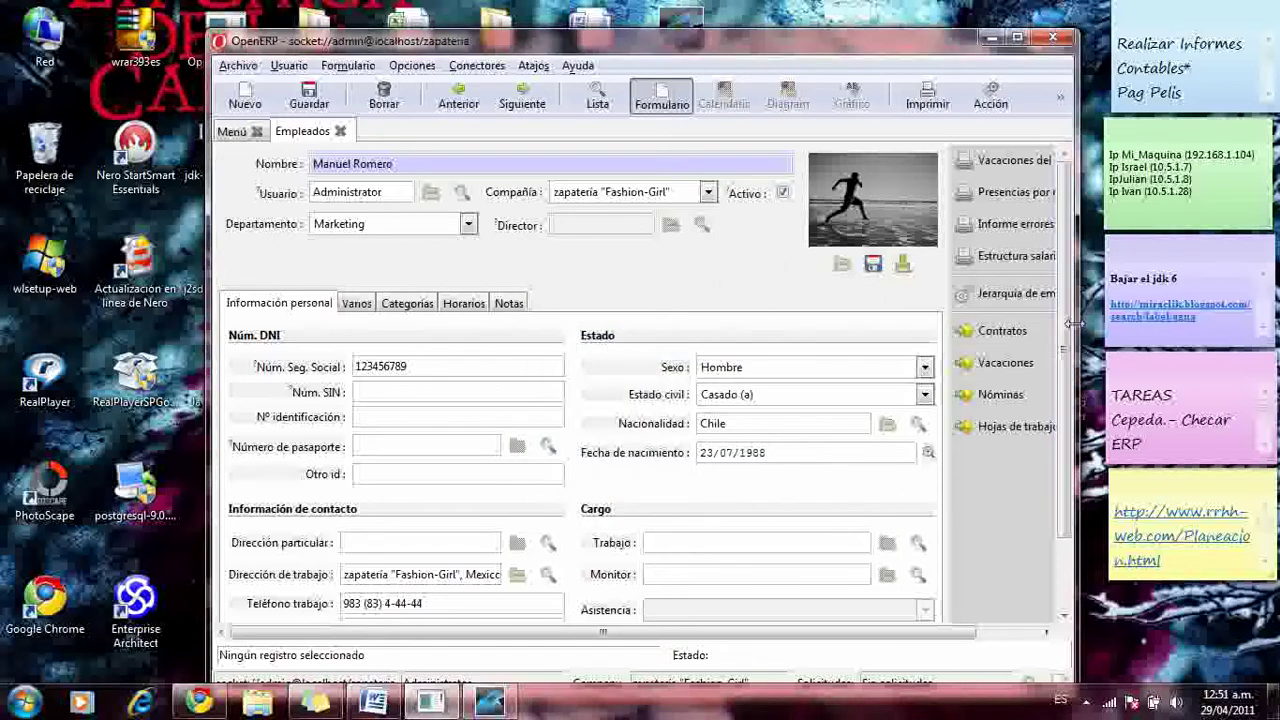
- Set the home address to zapateria "Fashion-Girl" and bring up the job position list
left_click_drag(1063, 343, 1036, 502)
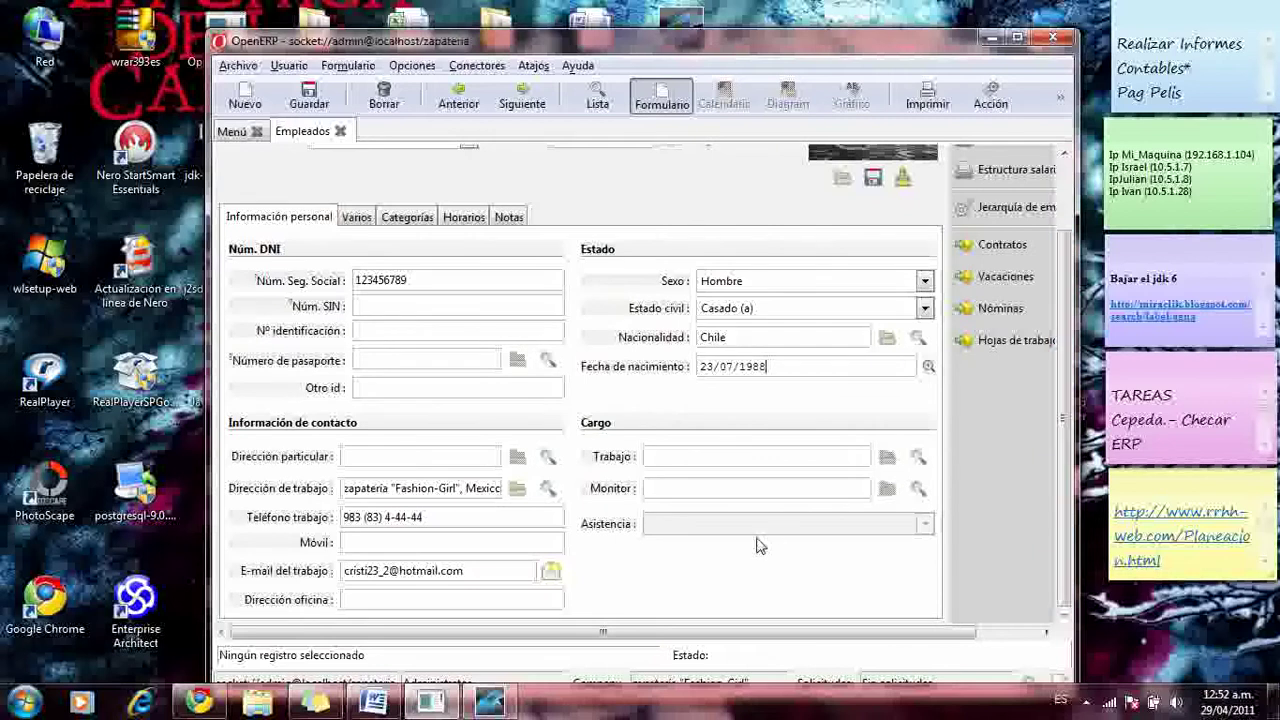
left_click(547, 457)
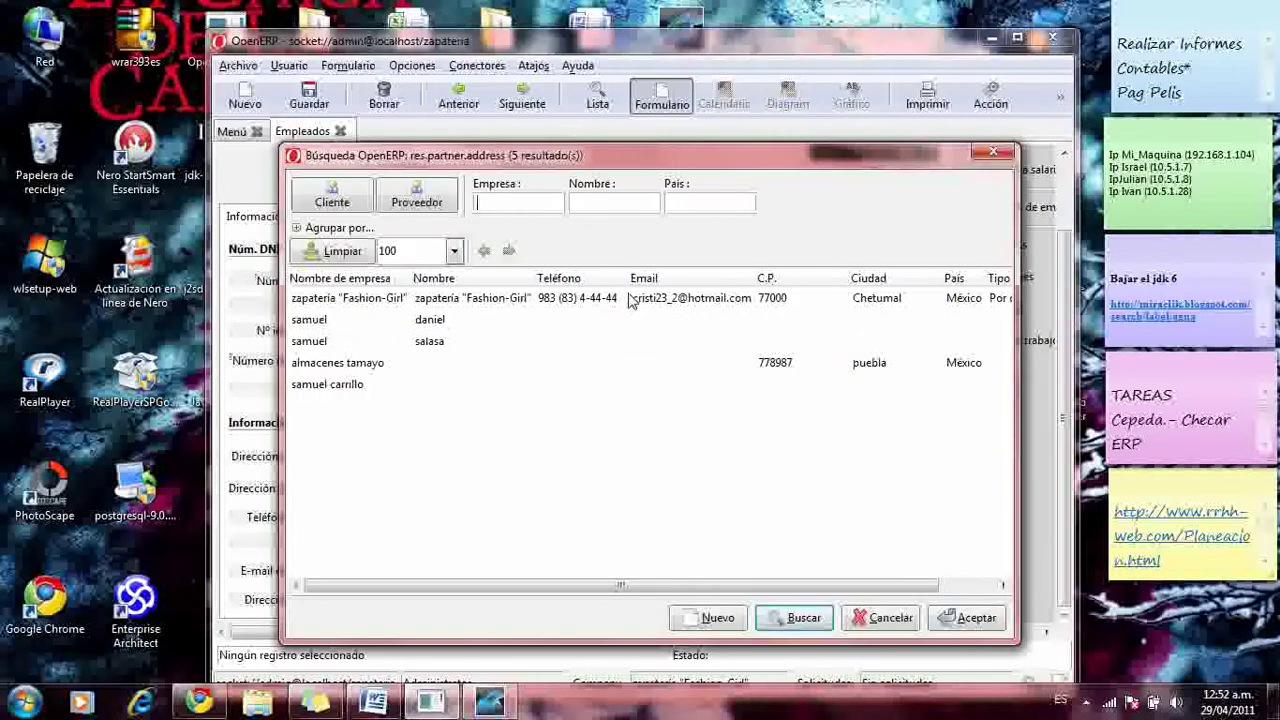
left_click(476, 302)
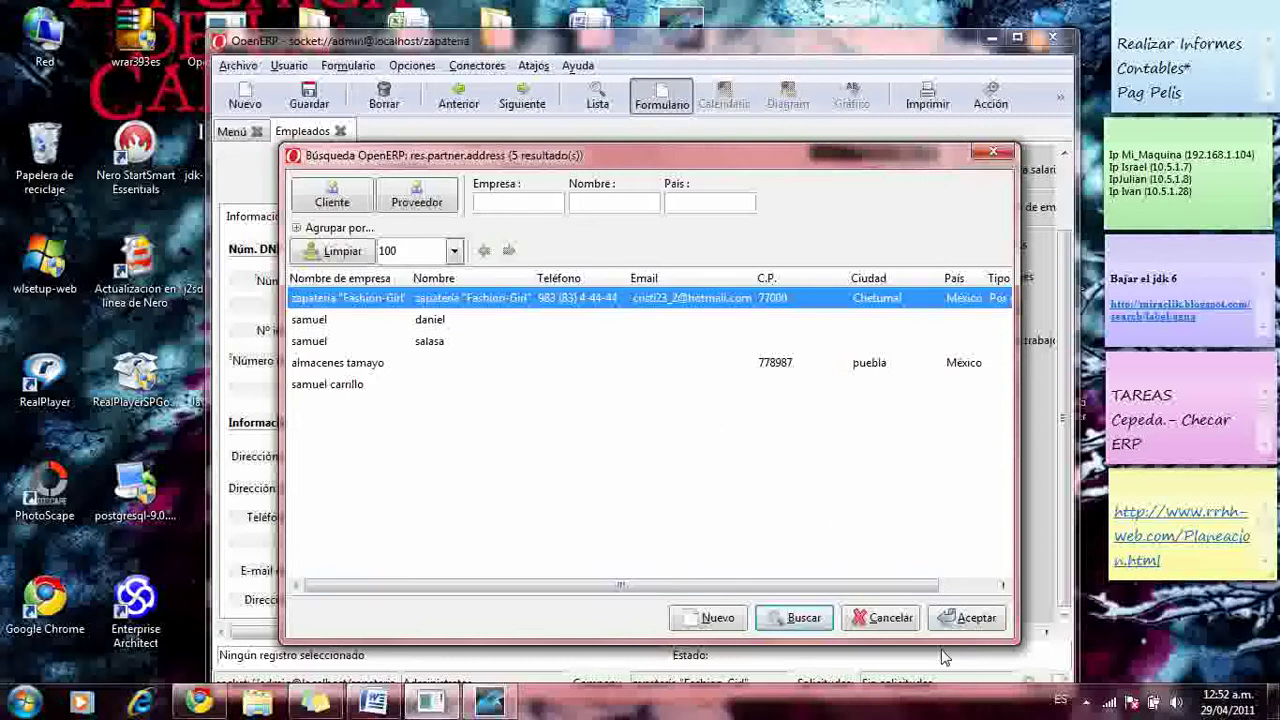
left_click(960, 618)
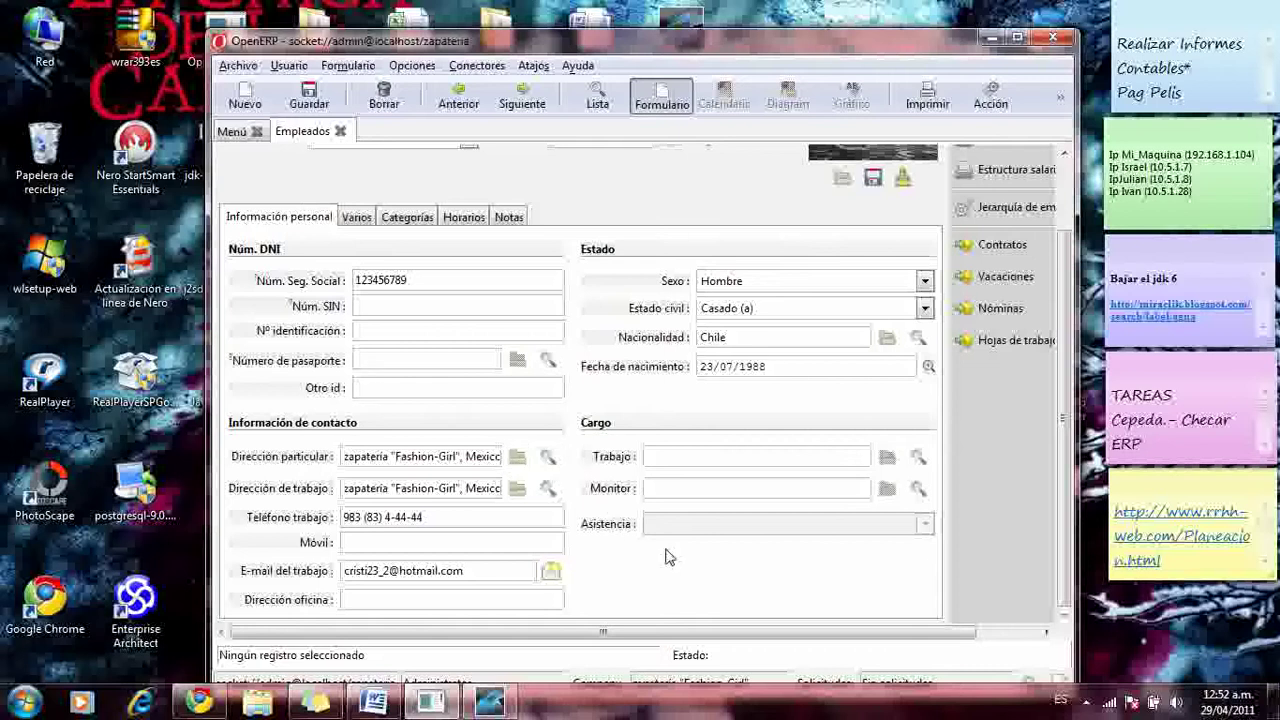
left_click(916, 456)
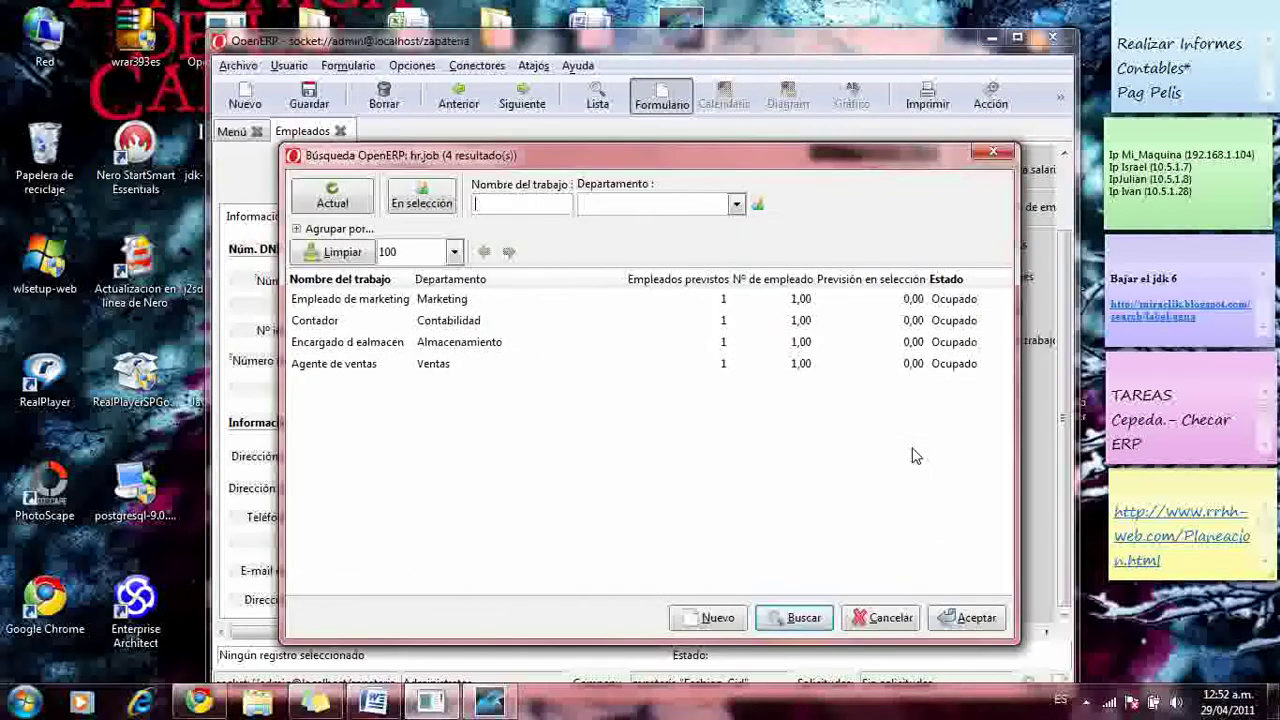
- Set the employee's job to Empleado de marketing
left_click(363, 367)
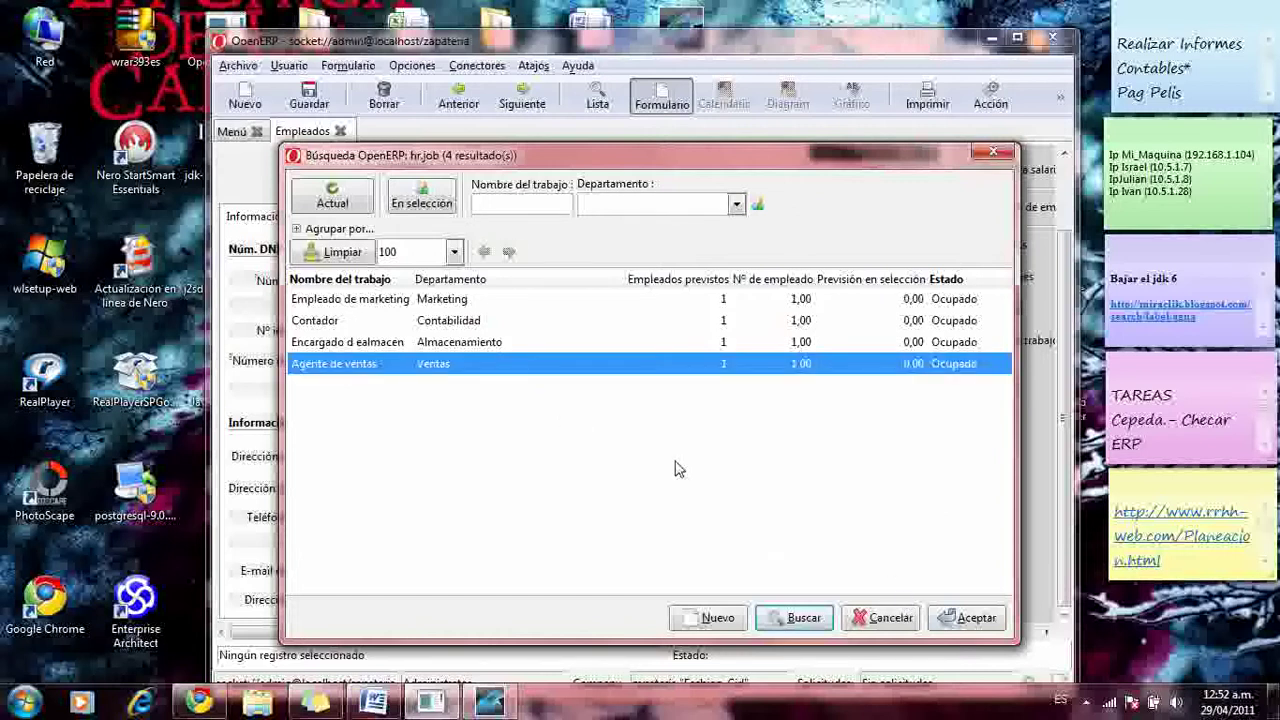
left_click(404, 303)
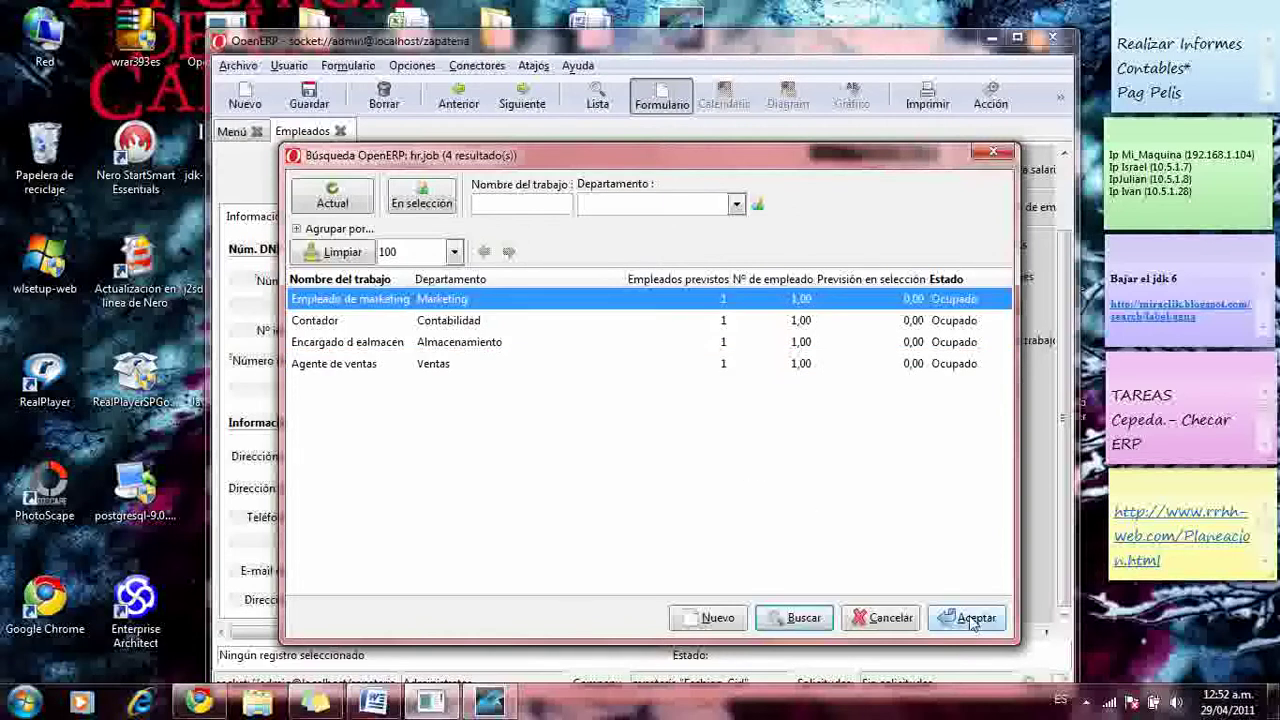
left_click(972, 617)
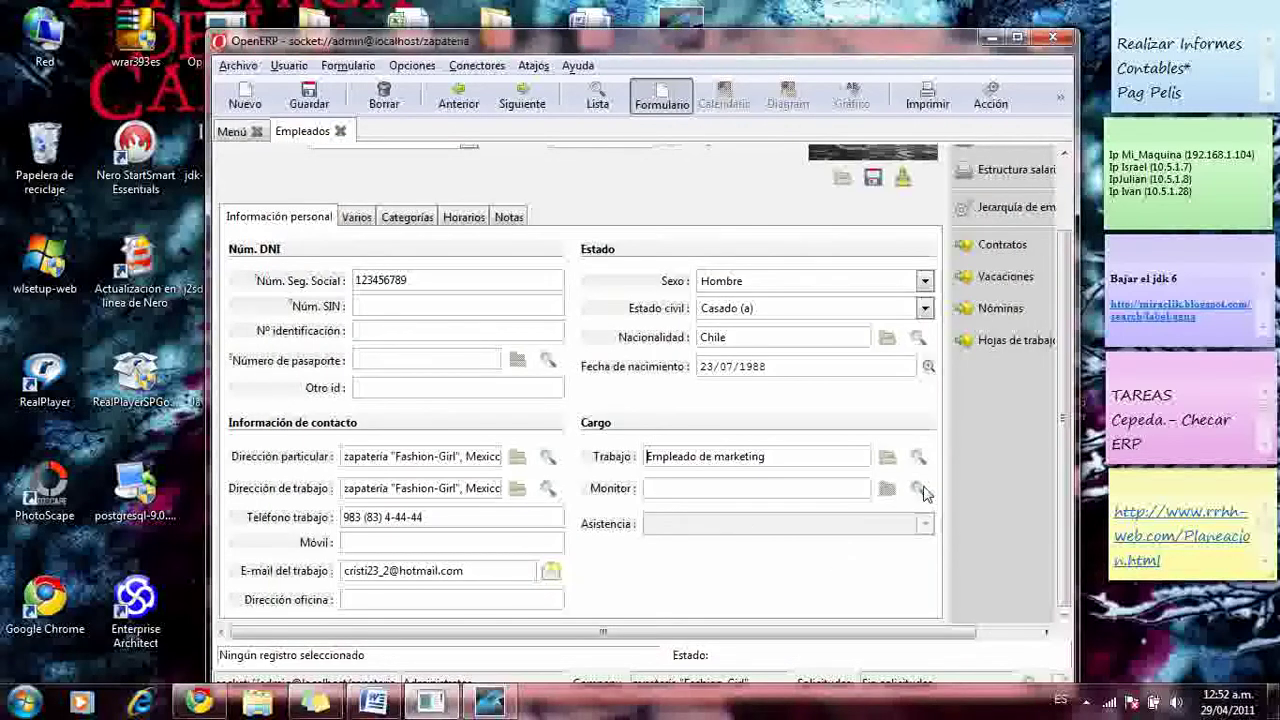
- Choose the Marketing colleague as the employee's monitor
left_click(918, 488)
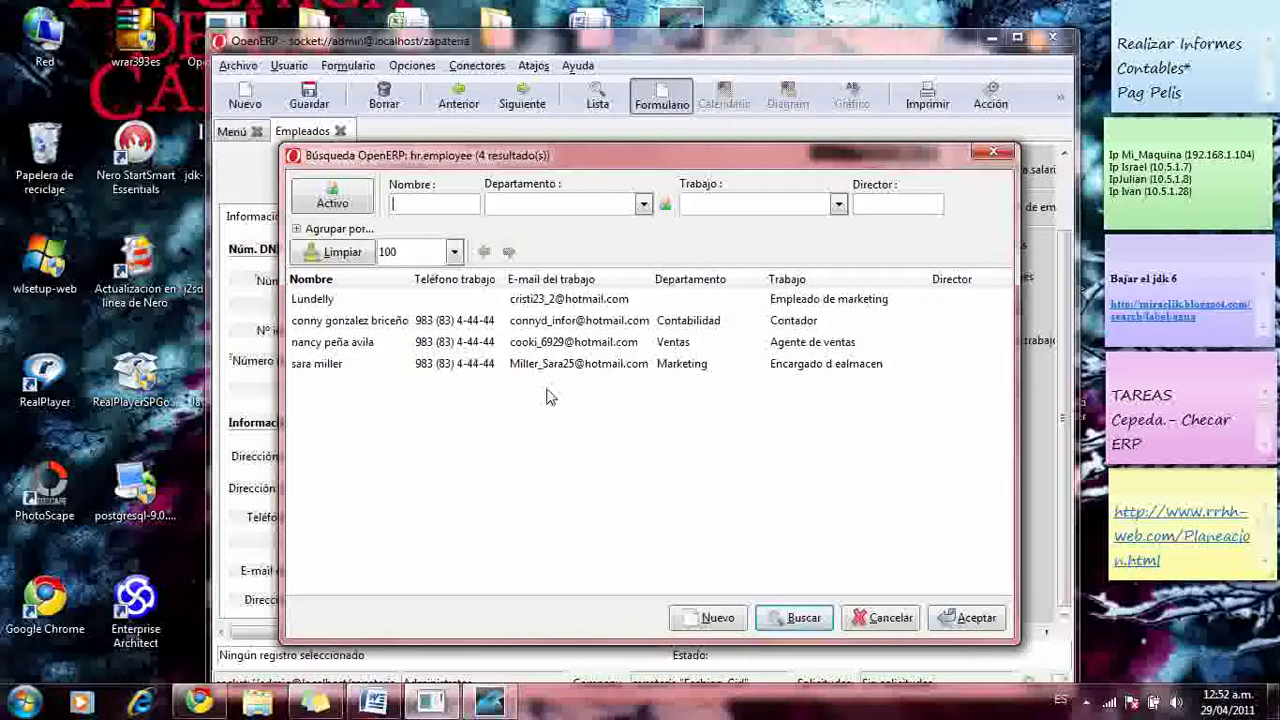
left_click(381, 365)
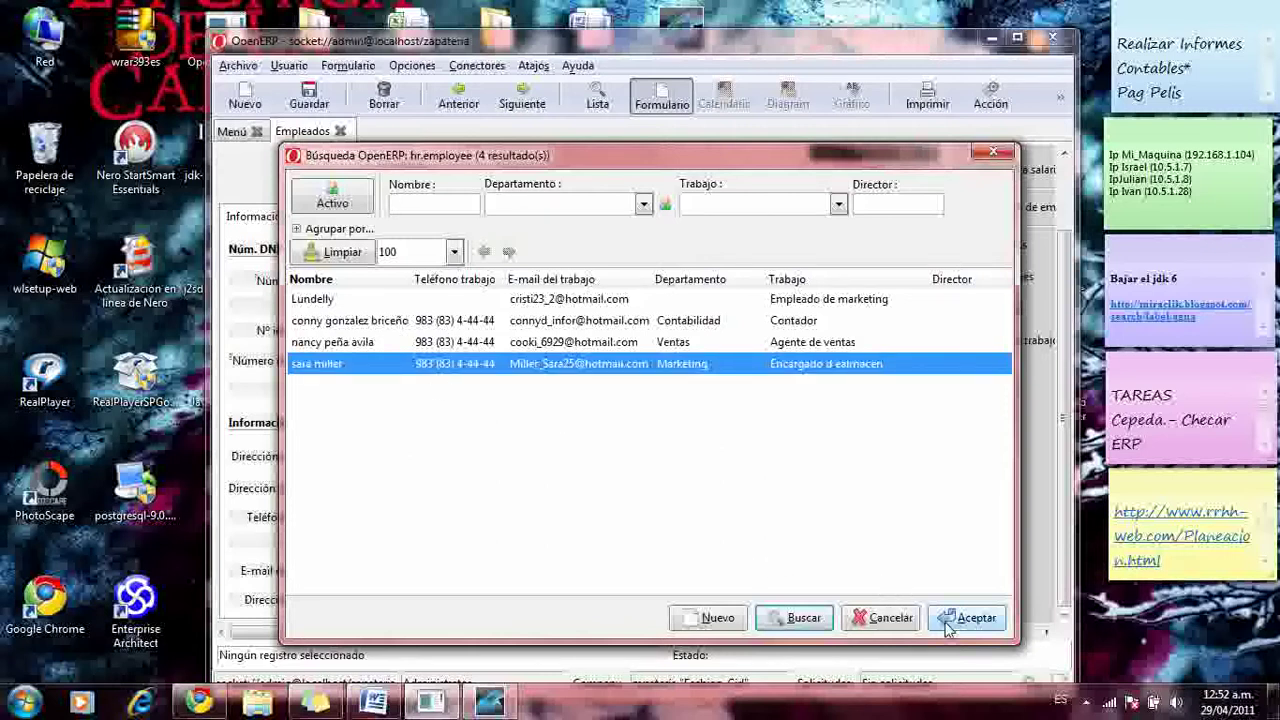
left_click(952, 620)
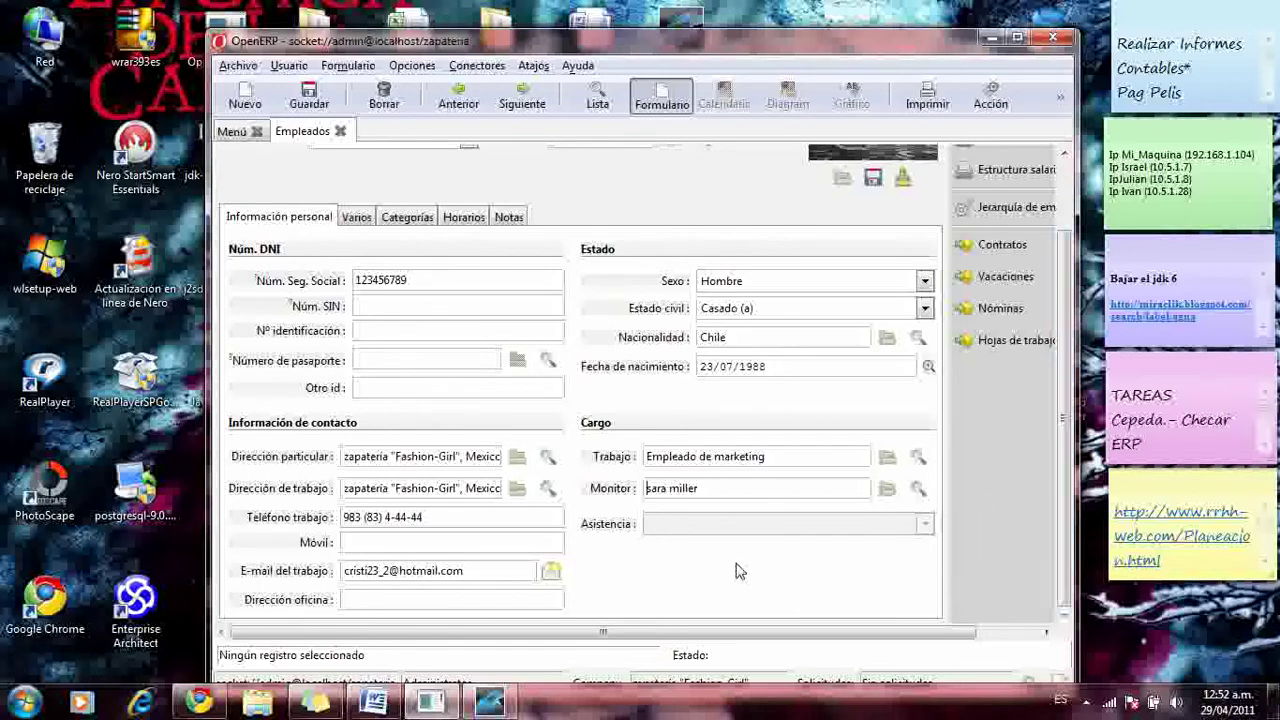
left_click(524, 544)
- Enter the employee's mobile number
type("98312")
left_click(545, 602)
left_click_drag(905, 42, 922, 130)
left_click_drag(1068, 341, 1078, 273)
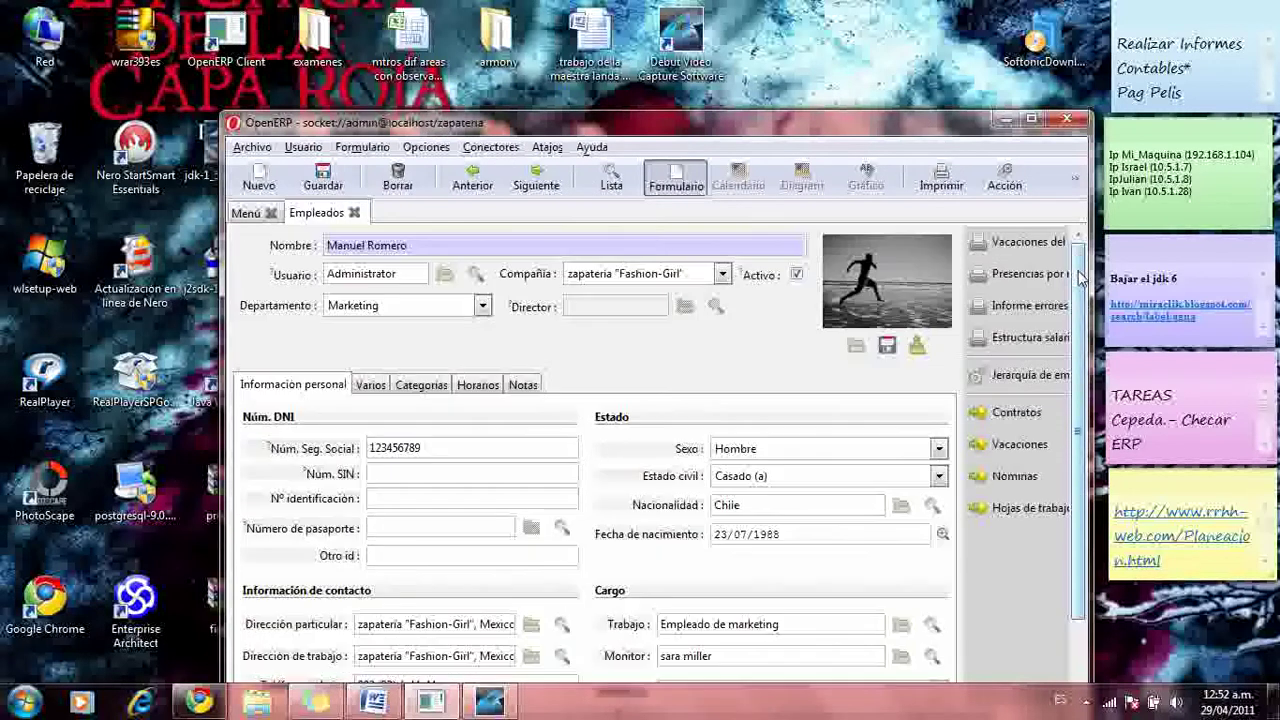
- Look through the Varios, Categorías and Horarios sections of the employee form
left_click(373, 384)
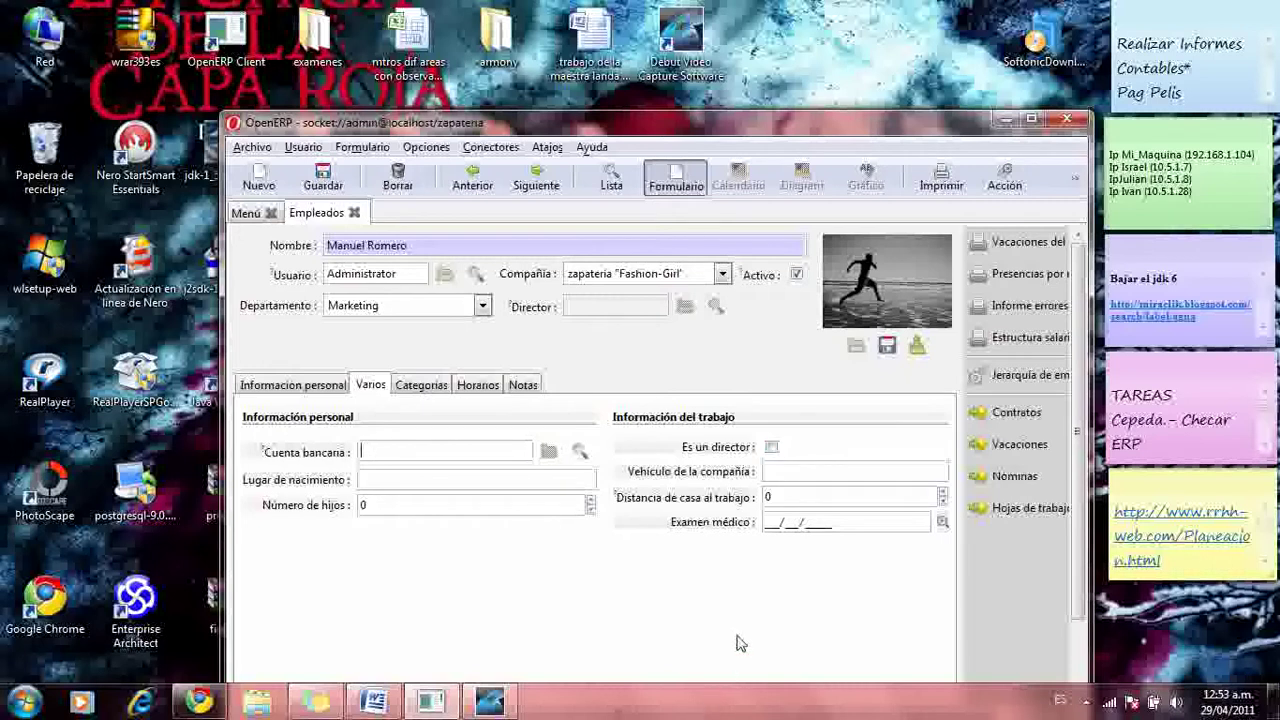
left_click(781, 469)
left_click(435, 388)
left_click(492, 388)
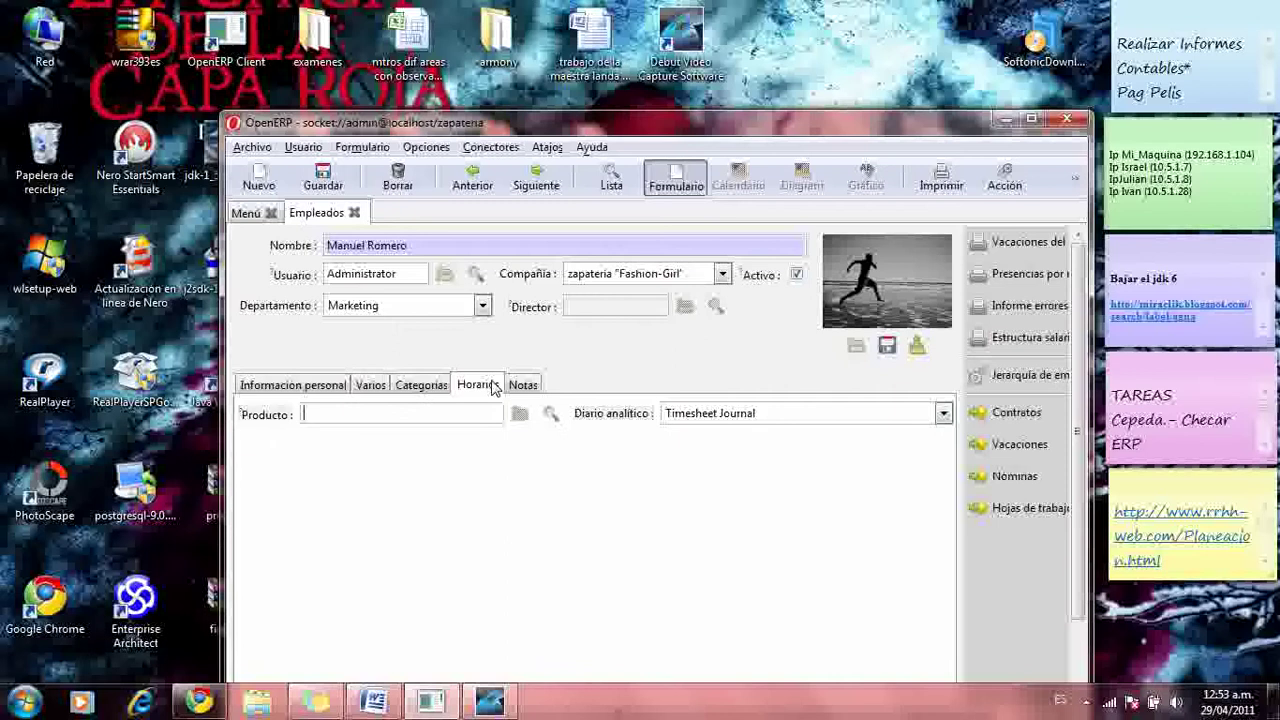
left_click_drag(791, 125, 790, 59)
- Save the employee, sign him in for attendance, and close the Empleados tab
left_click(520, 317)
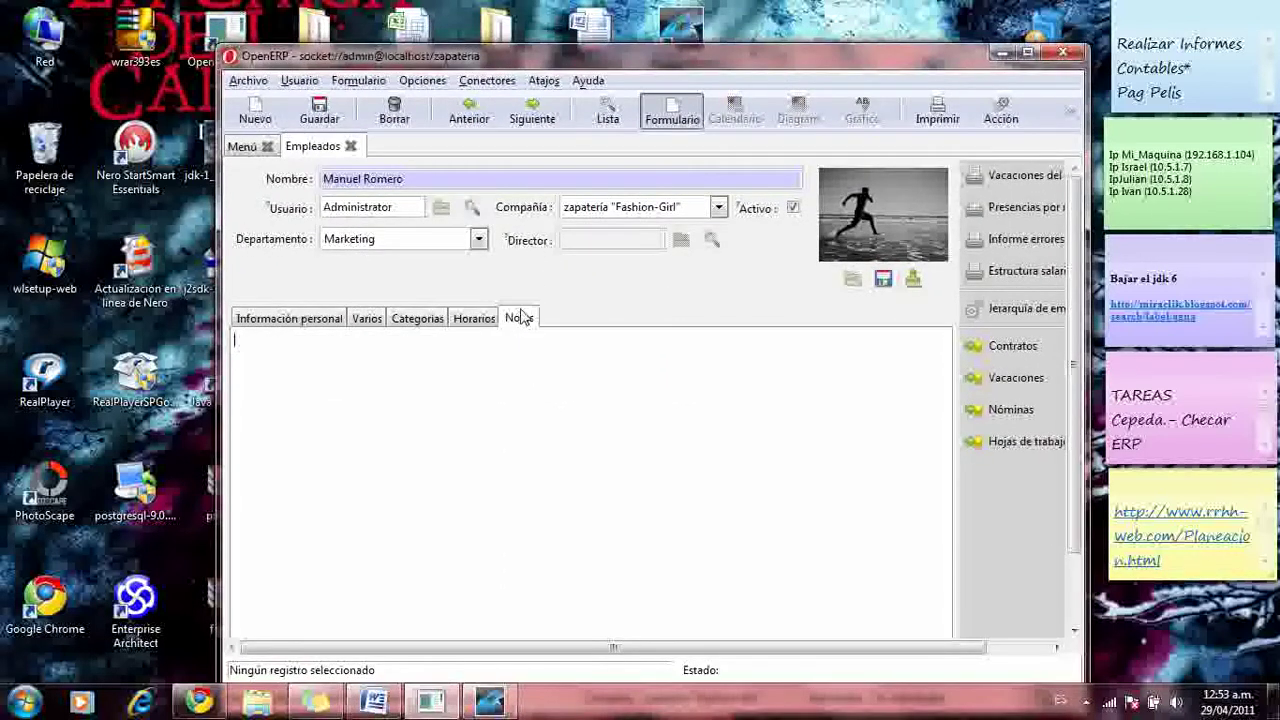
left_click(316, 320)
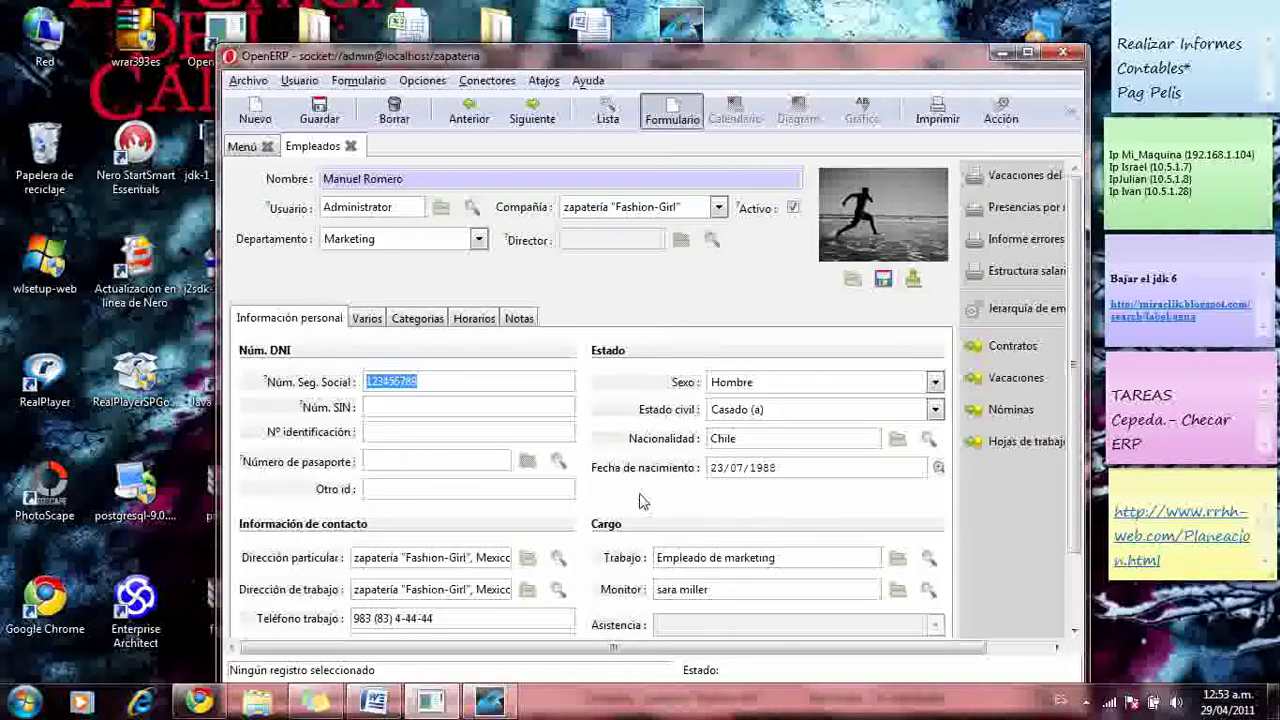
left_click(319, 116)
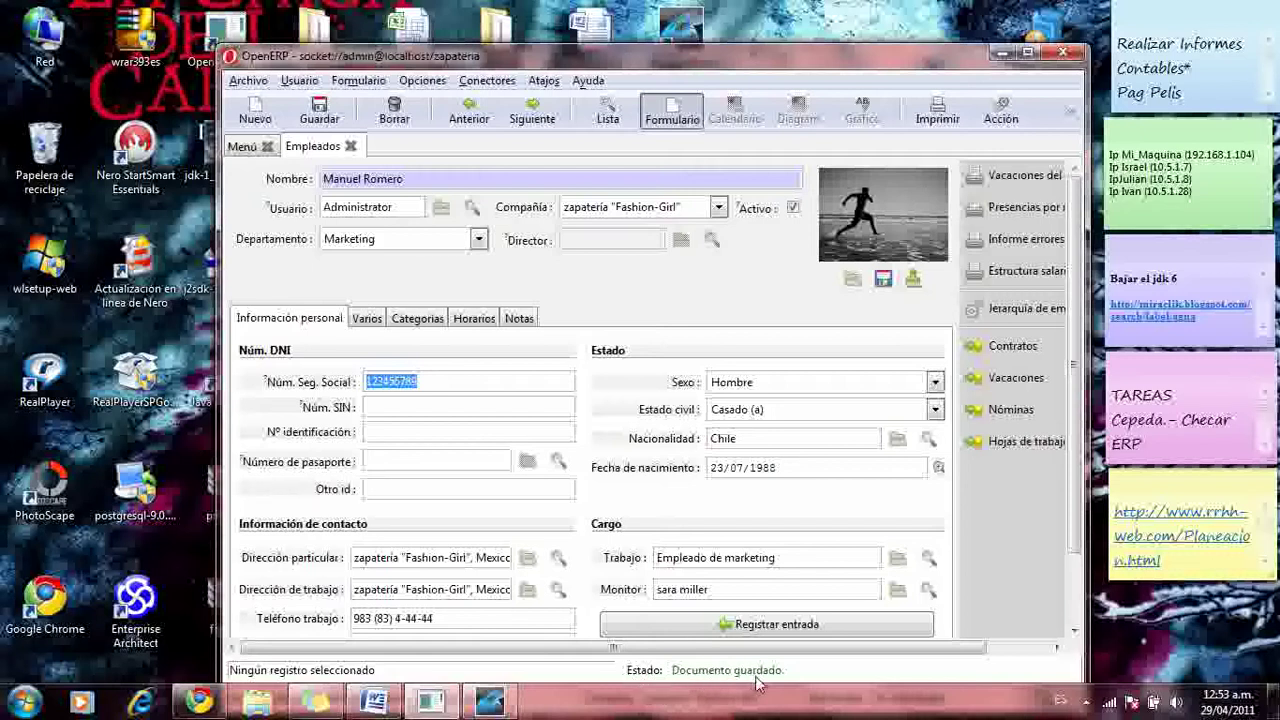
left_click(780, 627)
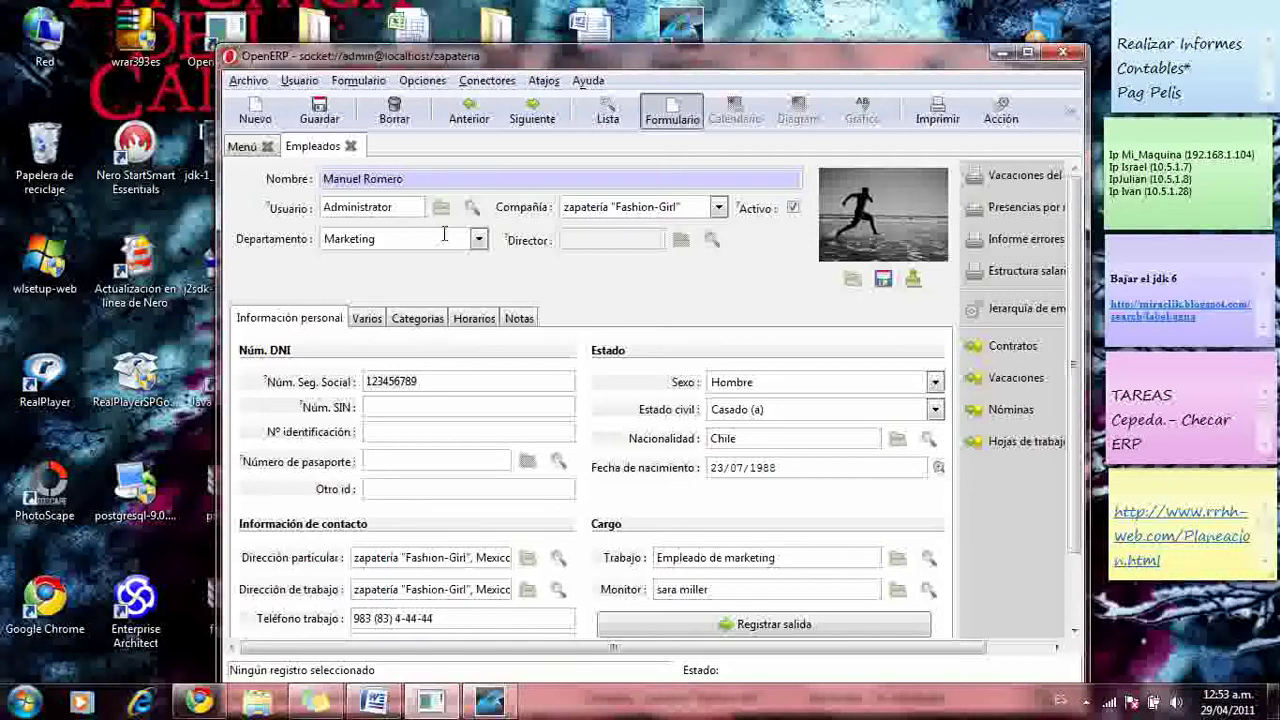
left_click(350, 146)
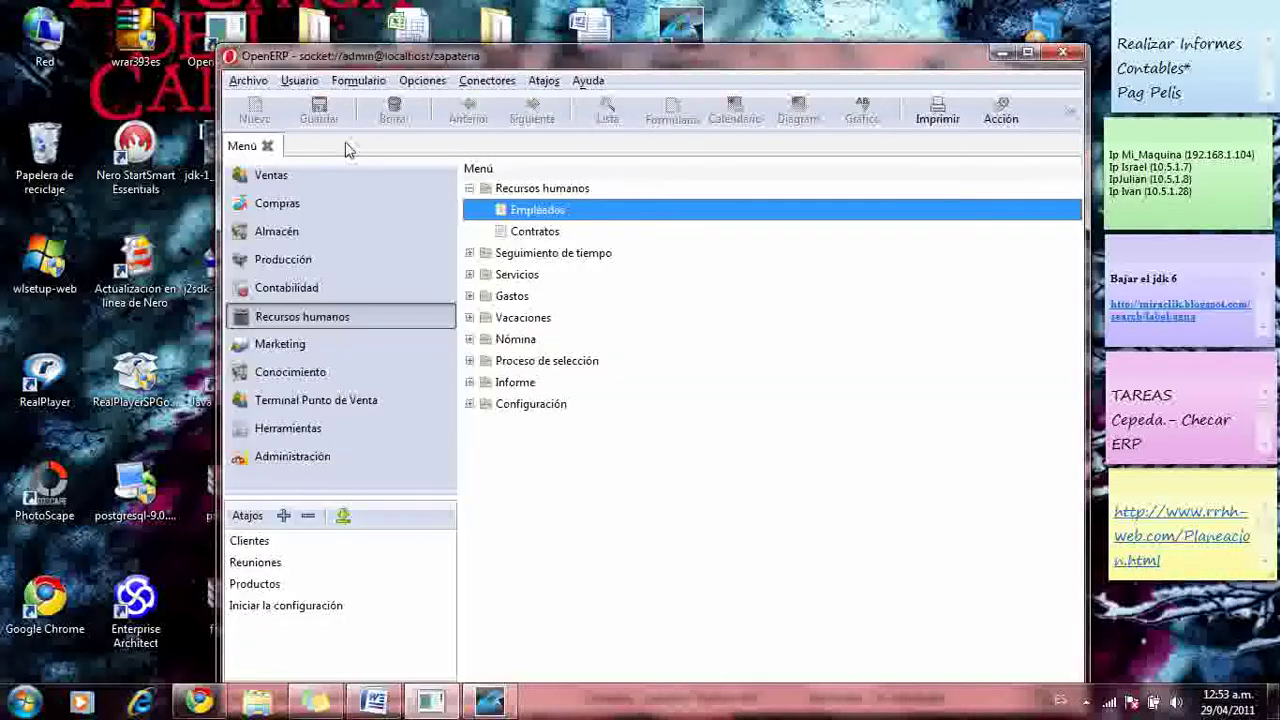
double_click(528, 215)
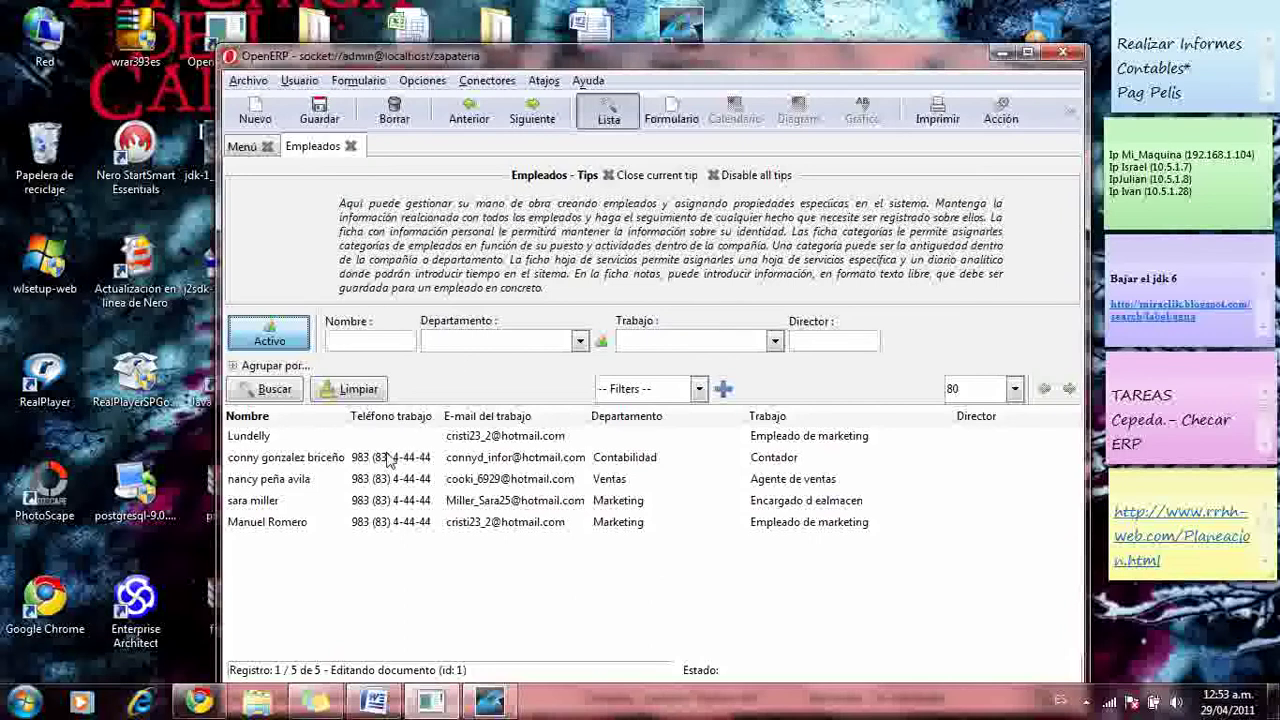
left_click(376, 525)
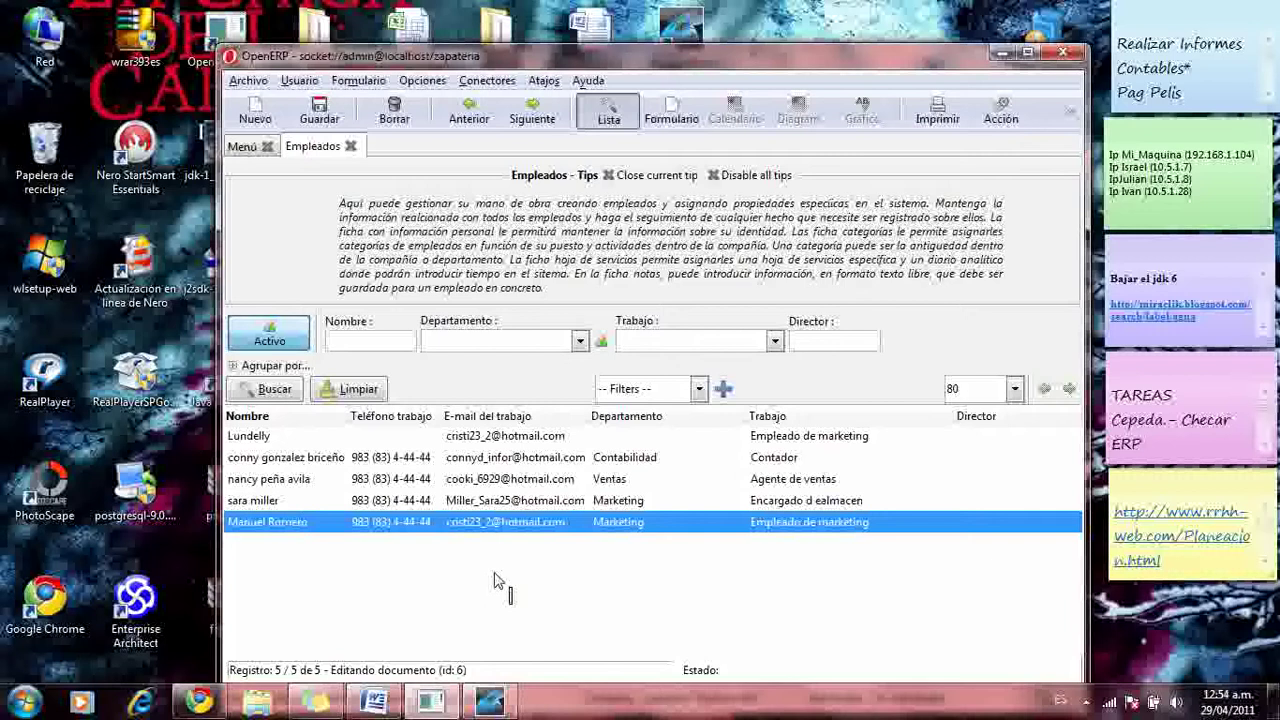
left_click(351, 146)
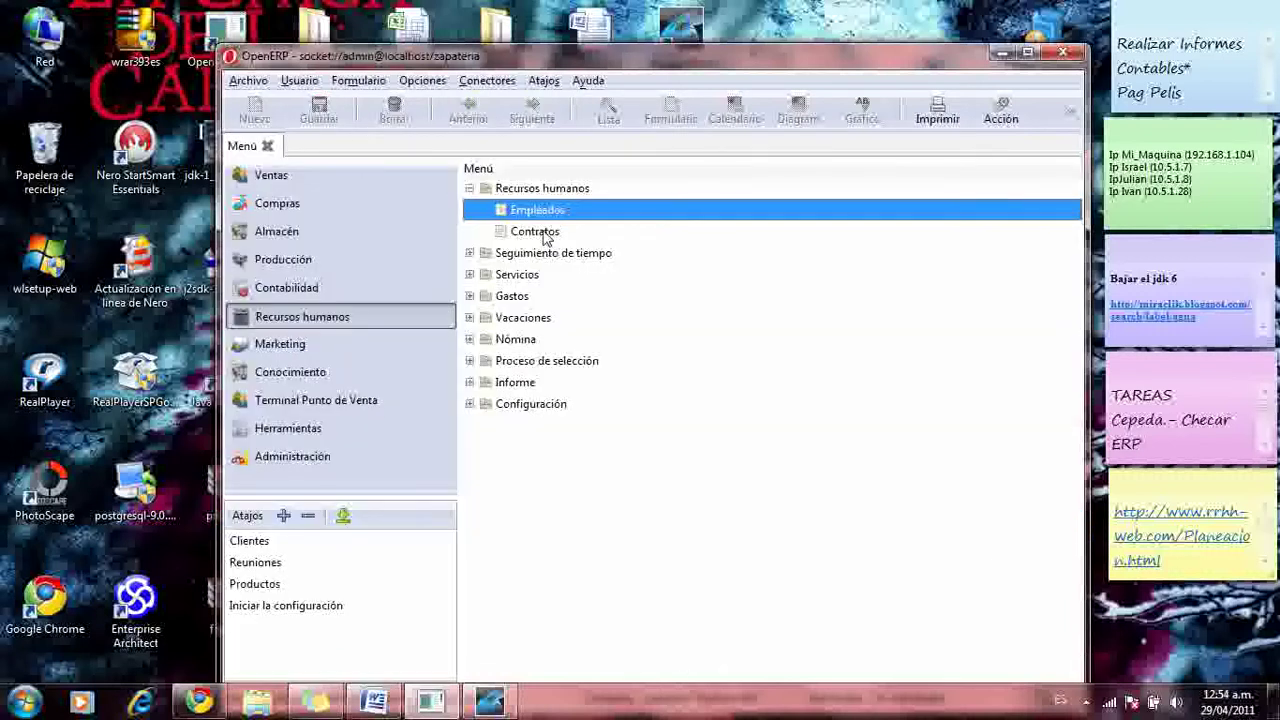
- Create a new contract with 'Mi contrato' as its reference, dismissing the colour-scheme prompt
double_click(545, 235)
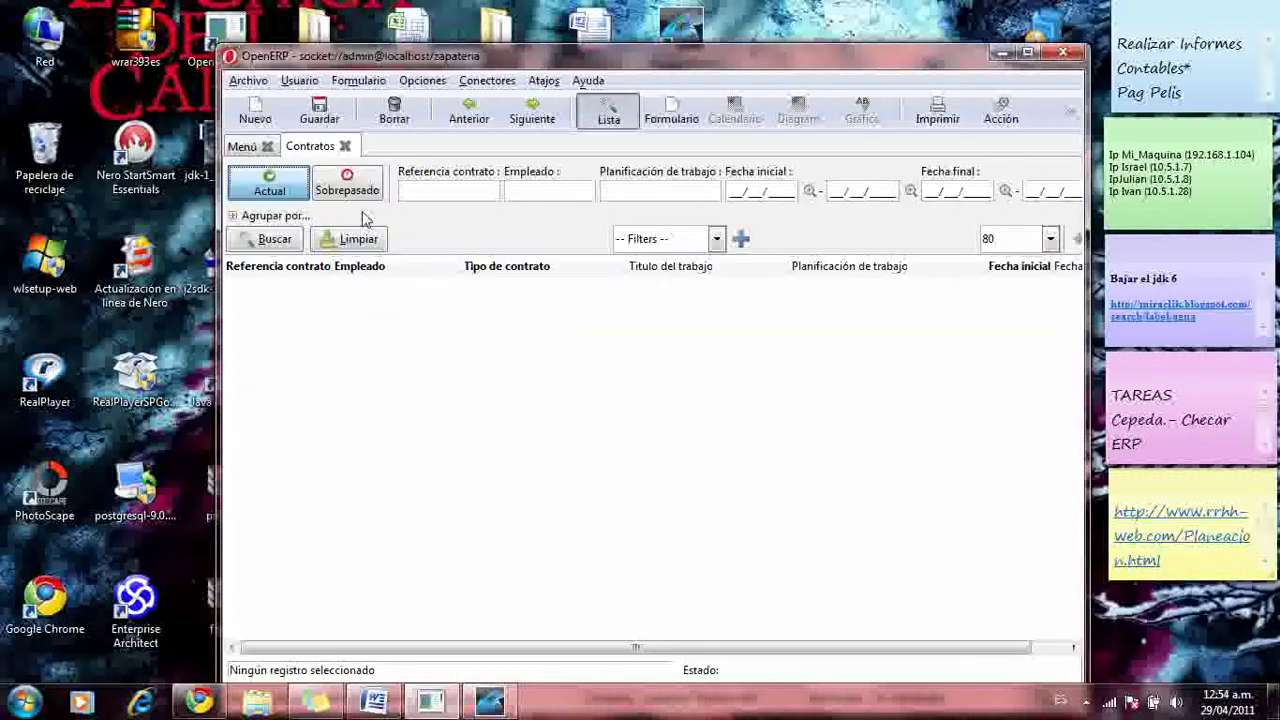
left_click(276, 120)
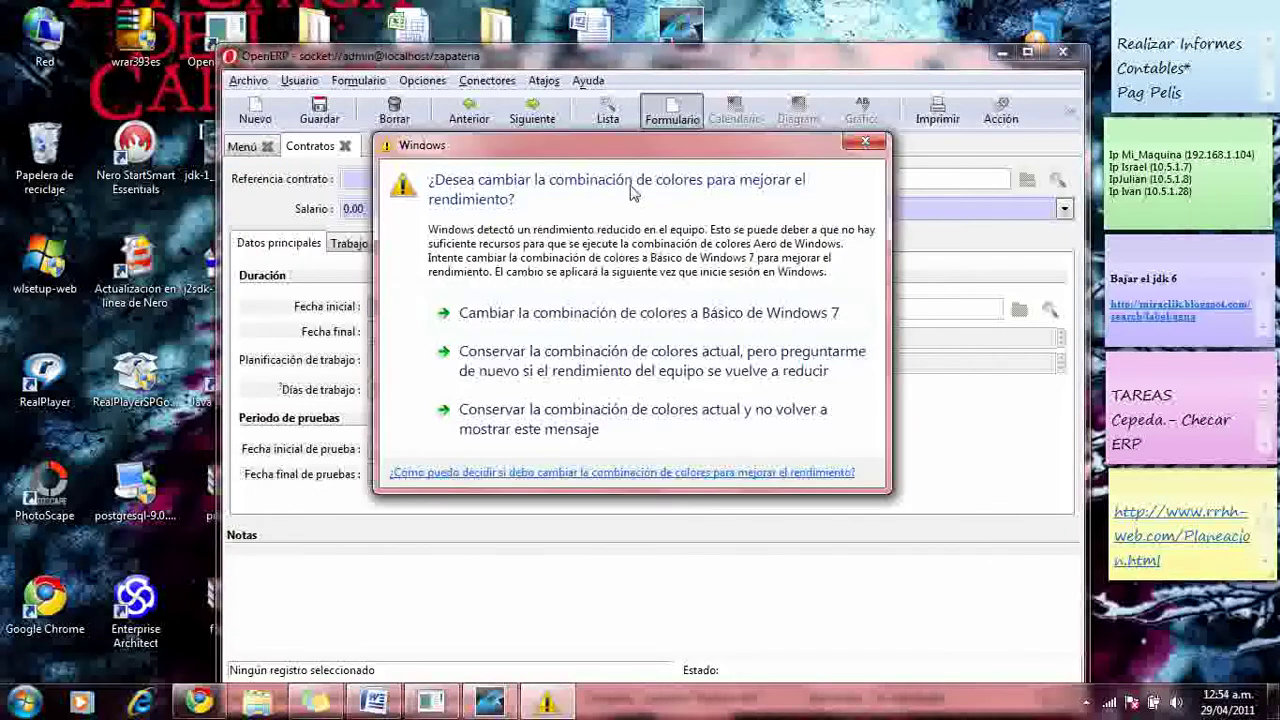
left_click(865, 145)
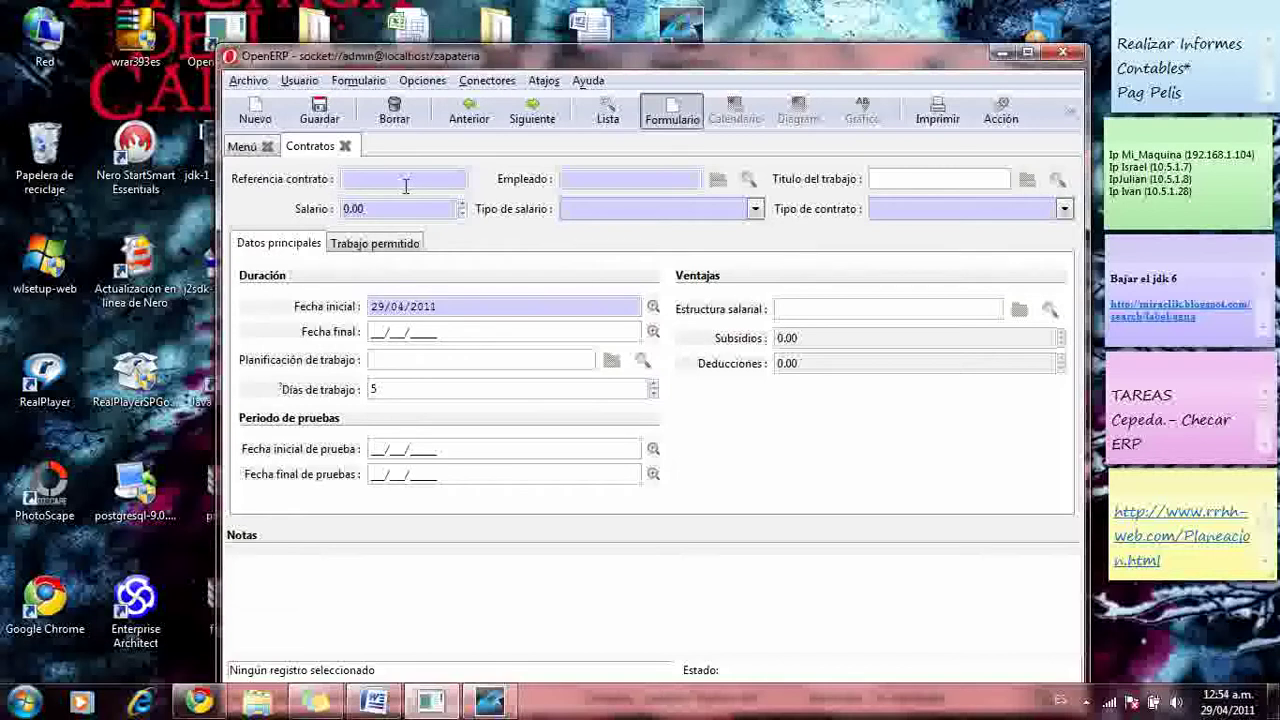
type("Mi contrato")
- Assign the employee and the job title 'Encargado d ealmacen' to the new contract
left_click(748, 179)
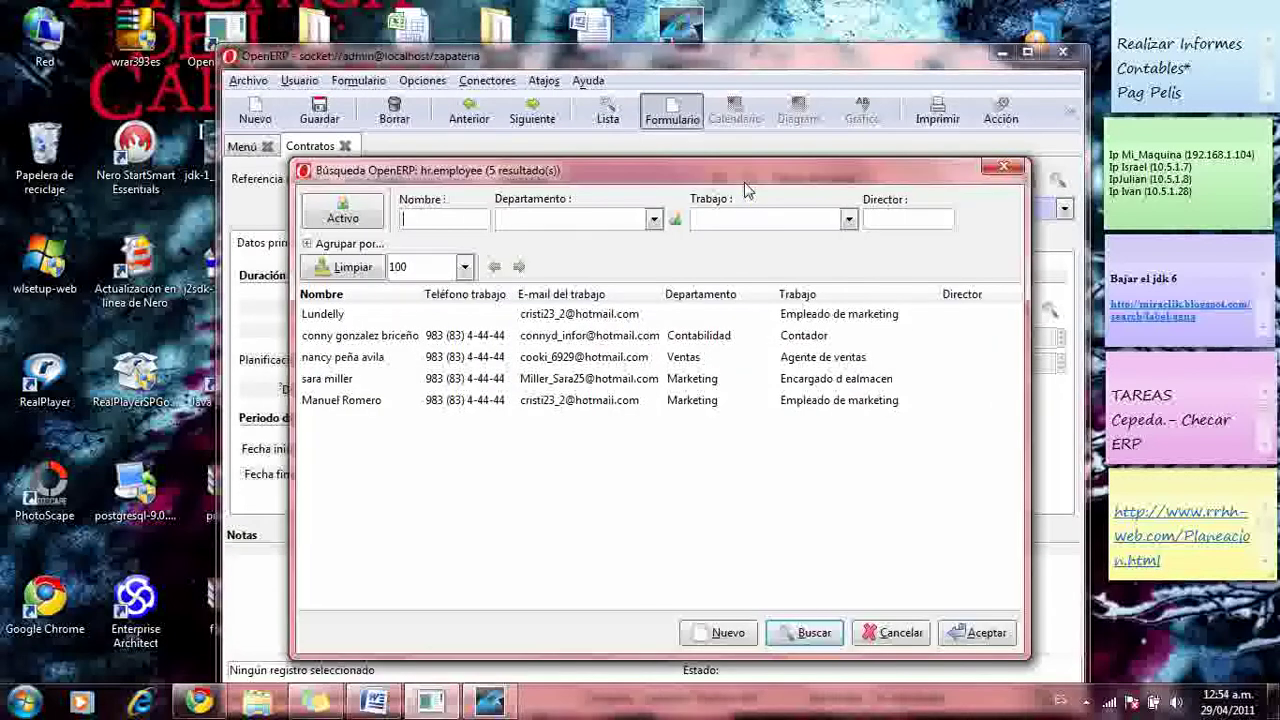
left_click(416, 400)
left_click(975, 632)
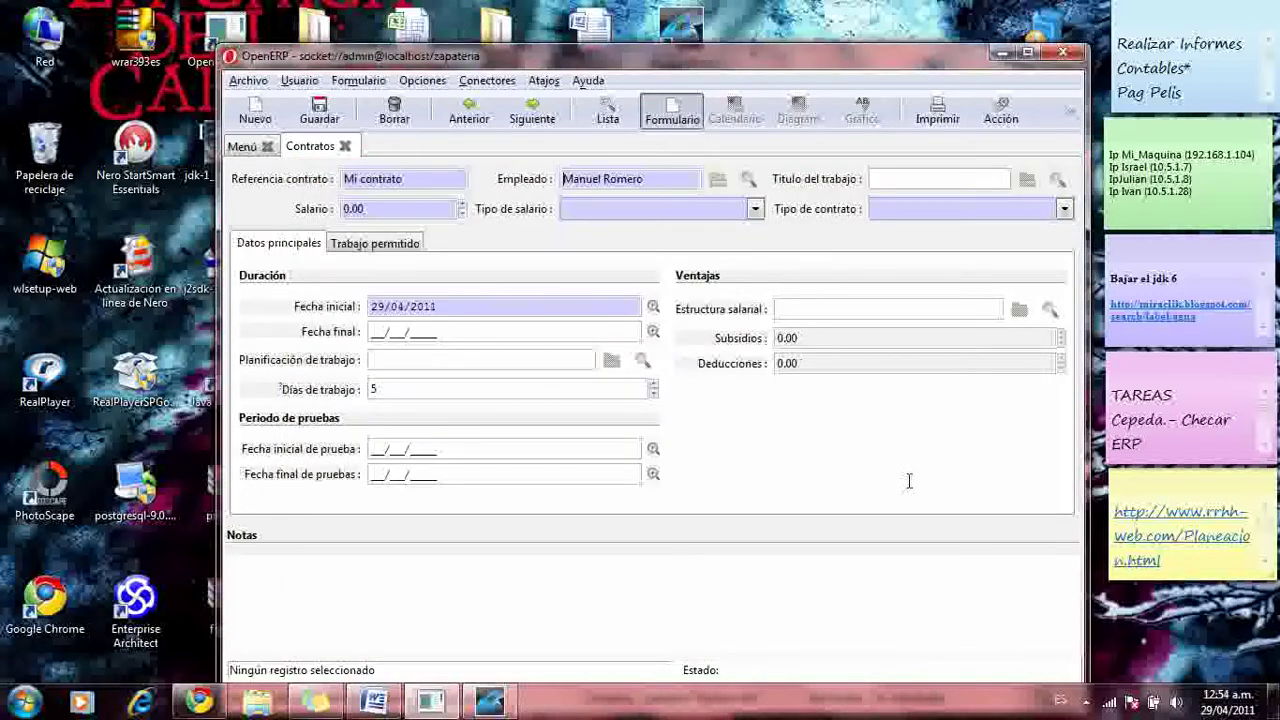
left_click(1057, 180)
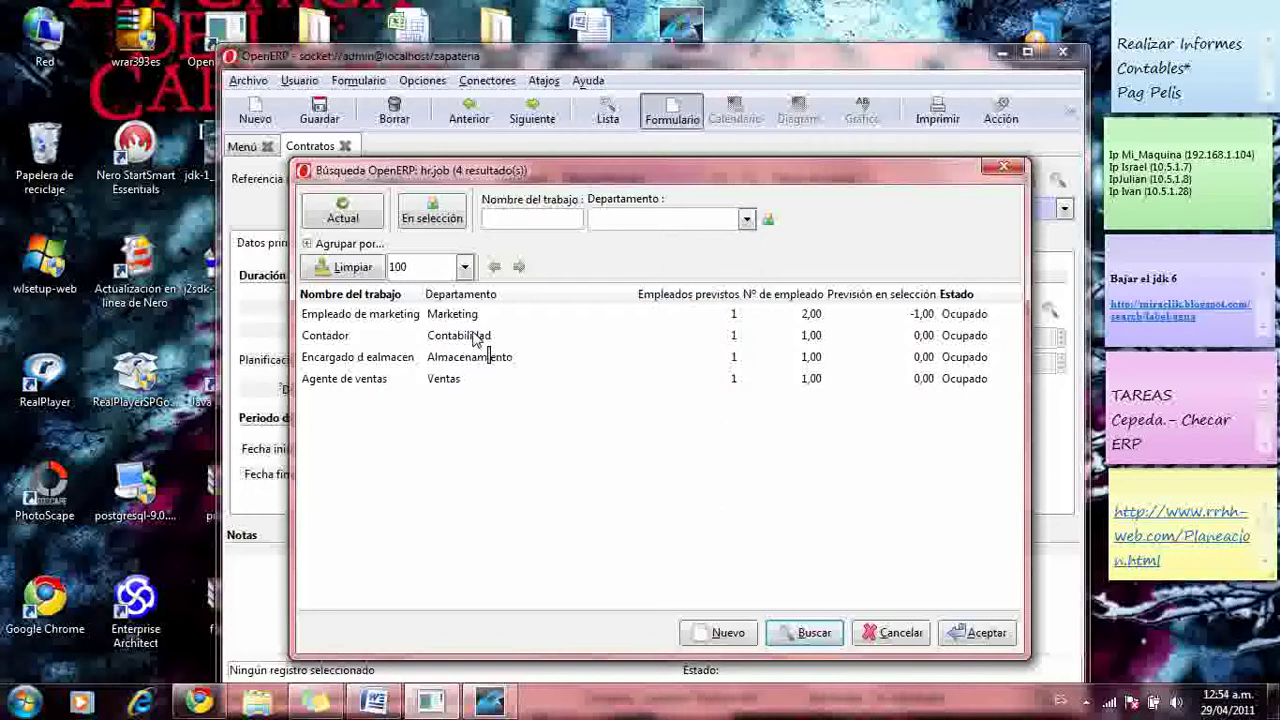
left_click(392, 358)
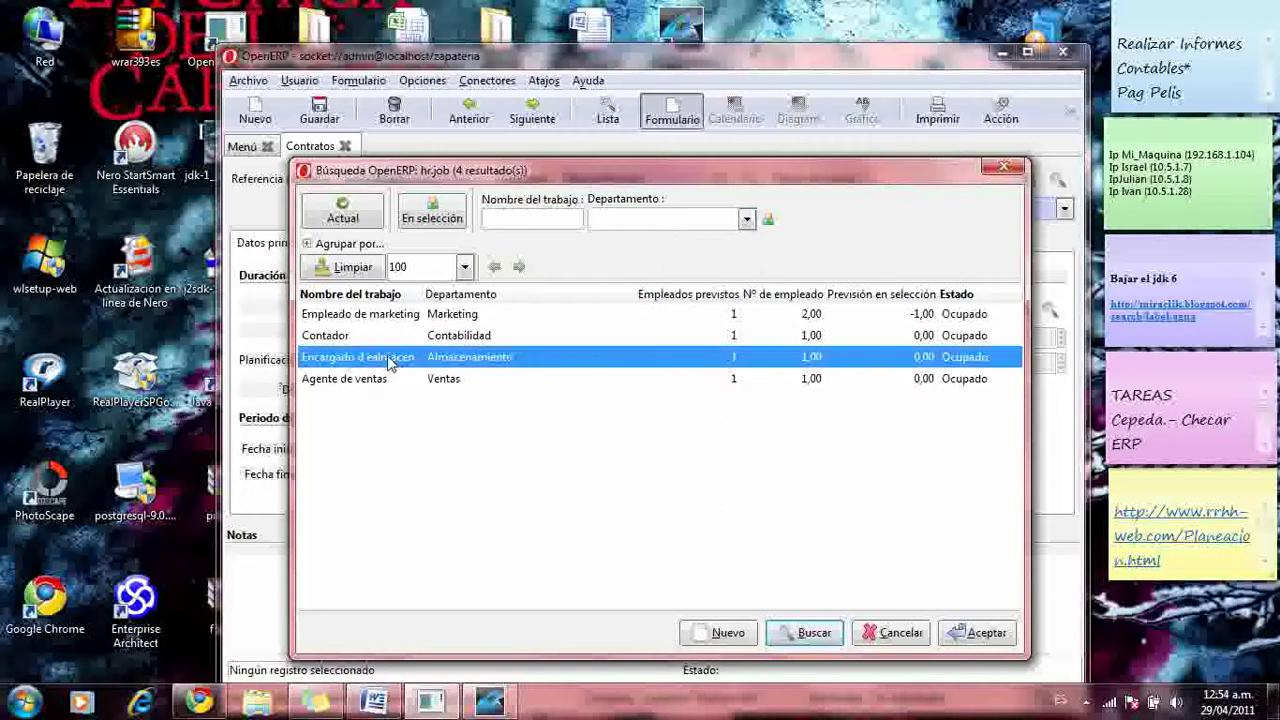
left_click(960, 634)
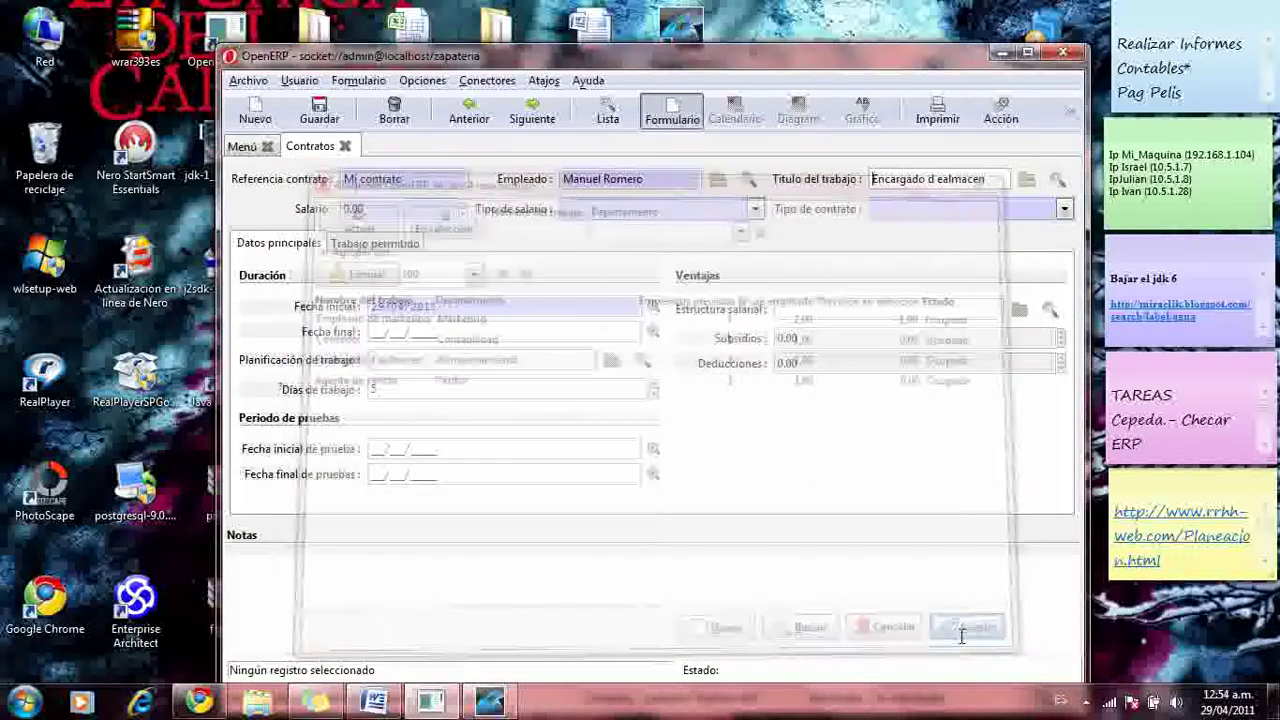
- Set the contract type to Subcontractor
left_click(1064, 209)
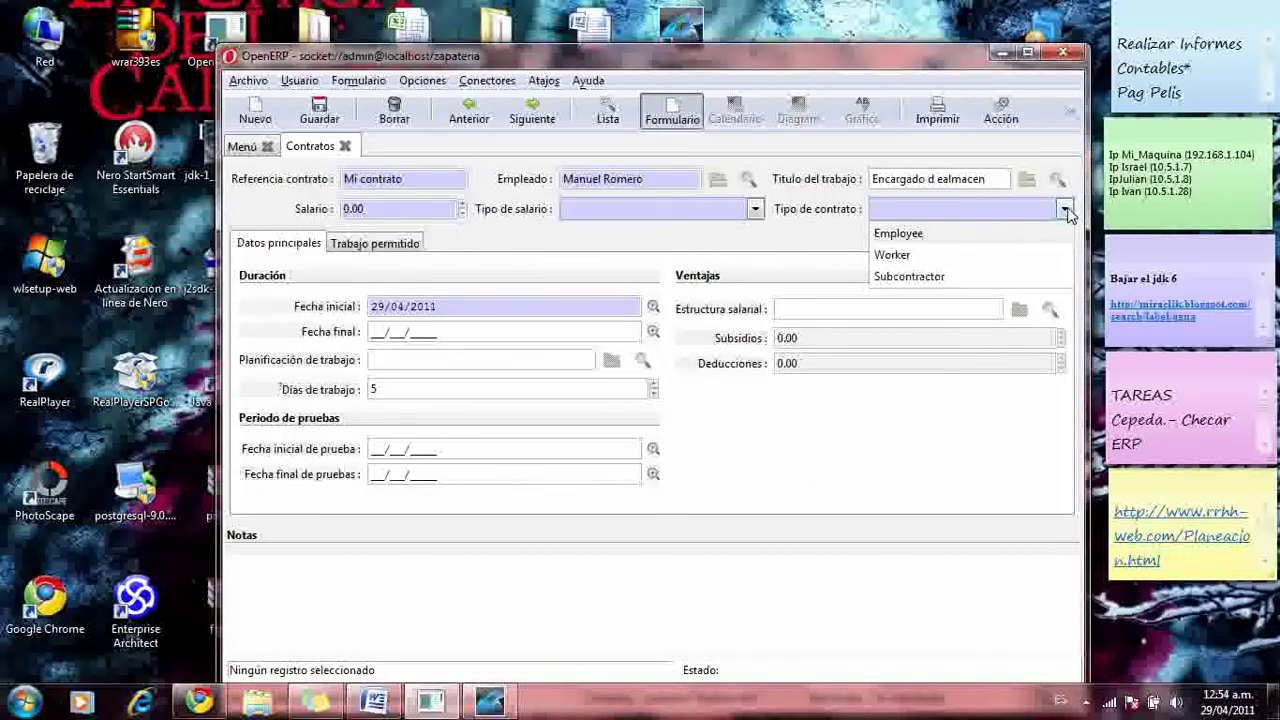
left_click(900, 283)
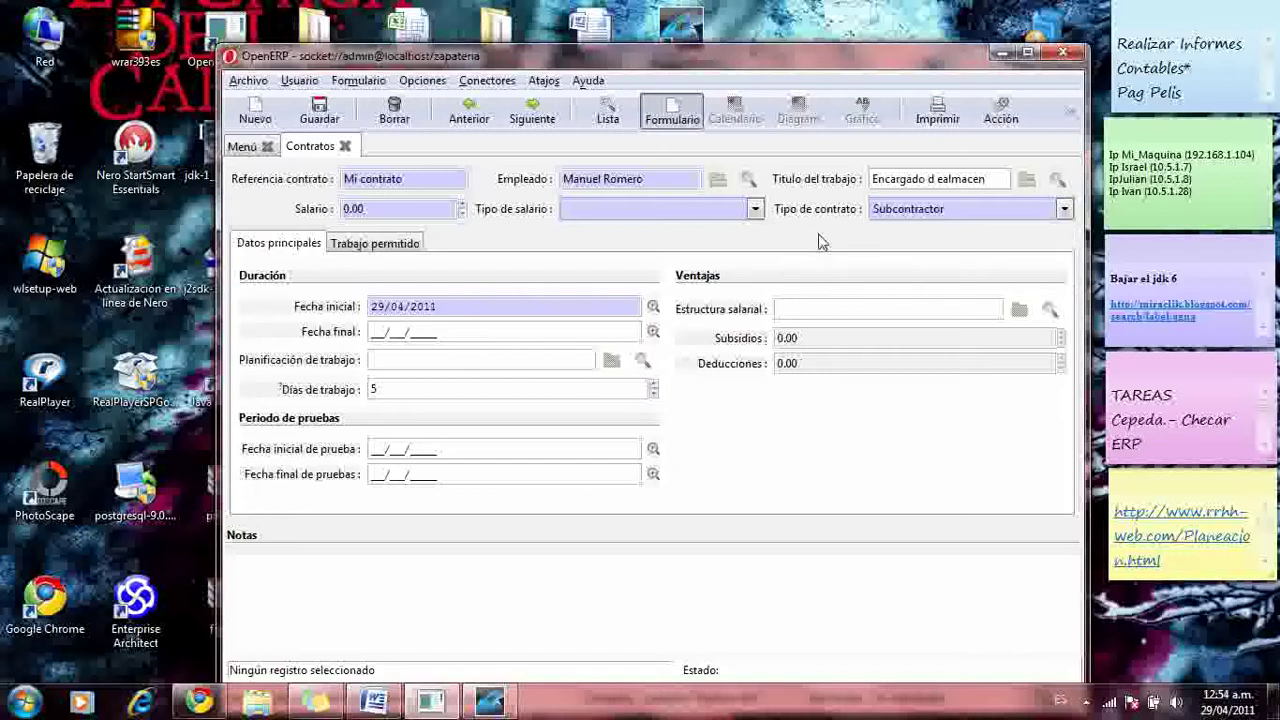
left_click(756, 210)
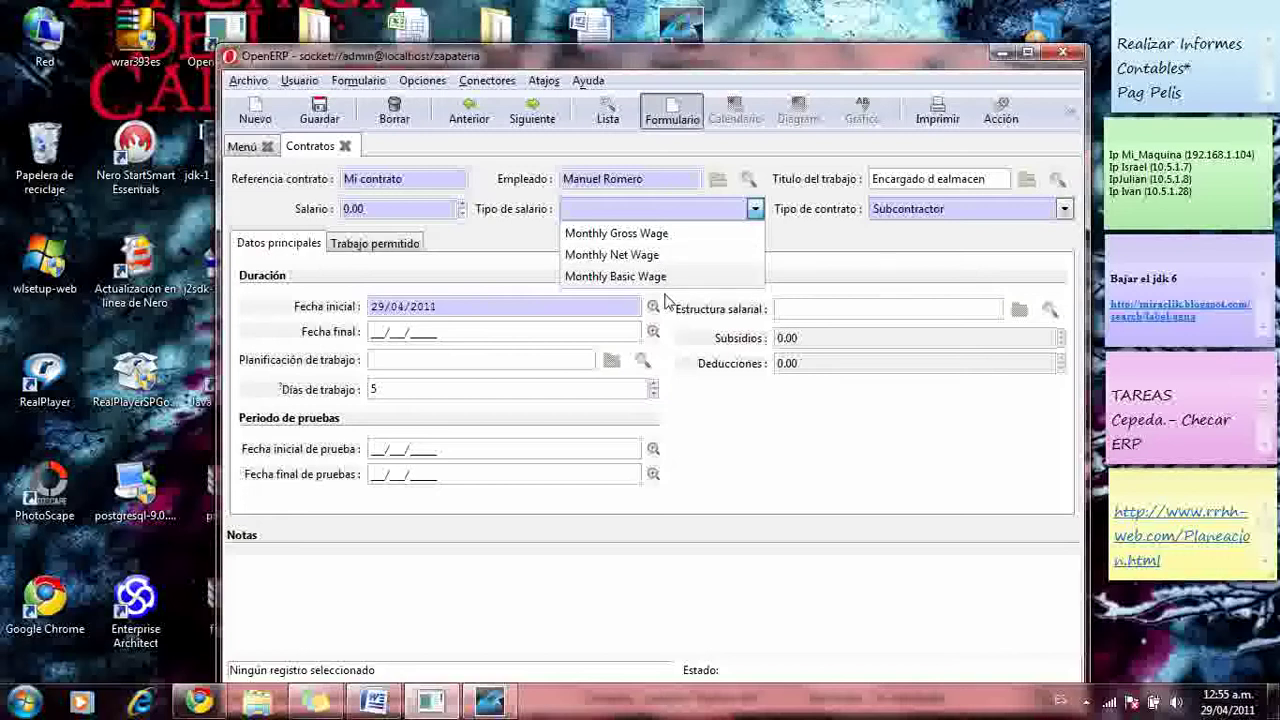
- Set the wage type to Monthly Basic Wage and raise the salary to 426.00
left_click(660, 279)
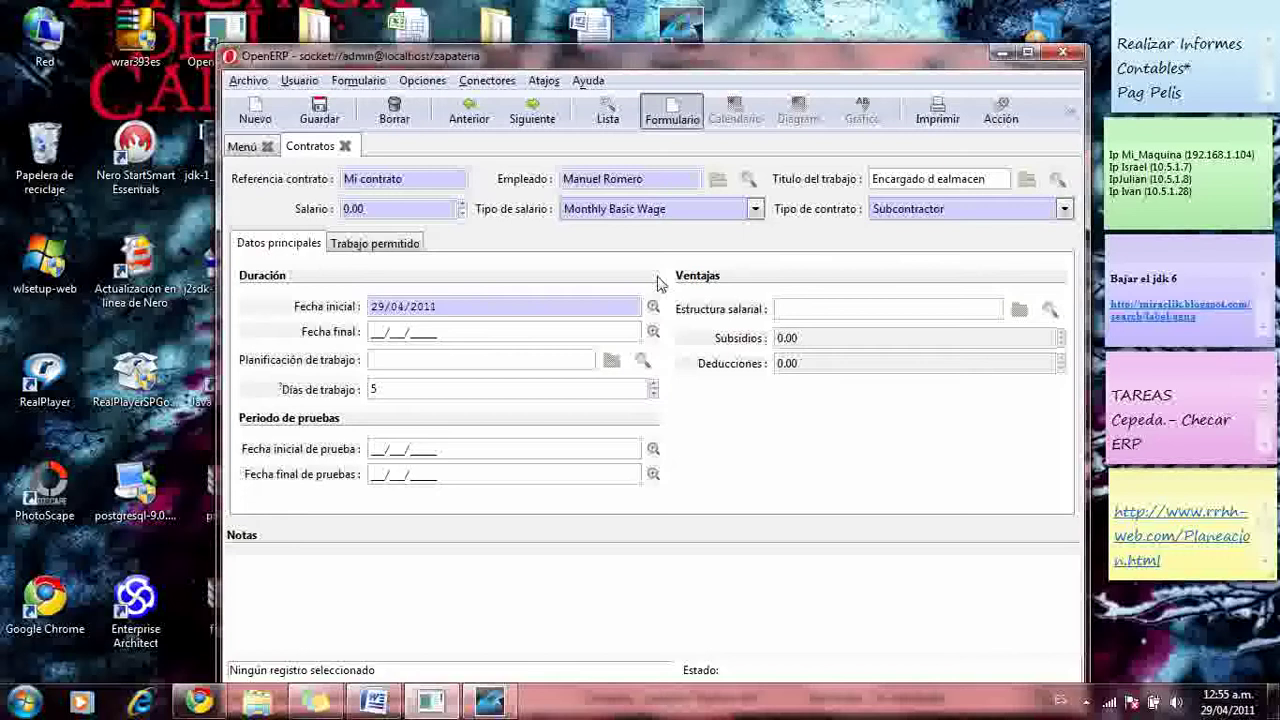
left_click(464, 204)
left_click_drag(464, 204, 464, 207)
left_click(463, 204)
left_click(463, 204)
left_click(463, 204)
left_click_drag(463, 206, 463, 206)
- Set the contract end date to 06/05/2011 and raise the working days to 8
left_click(653, 332)
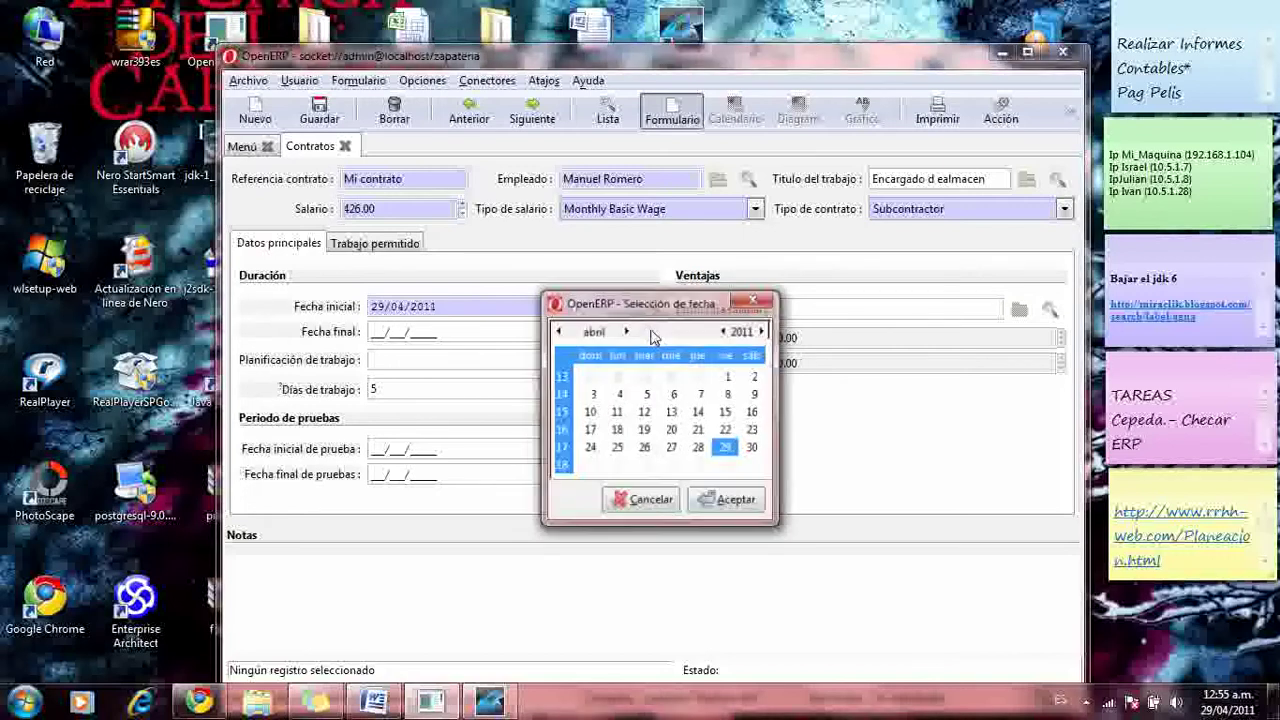
left_click(753, 465)
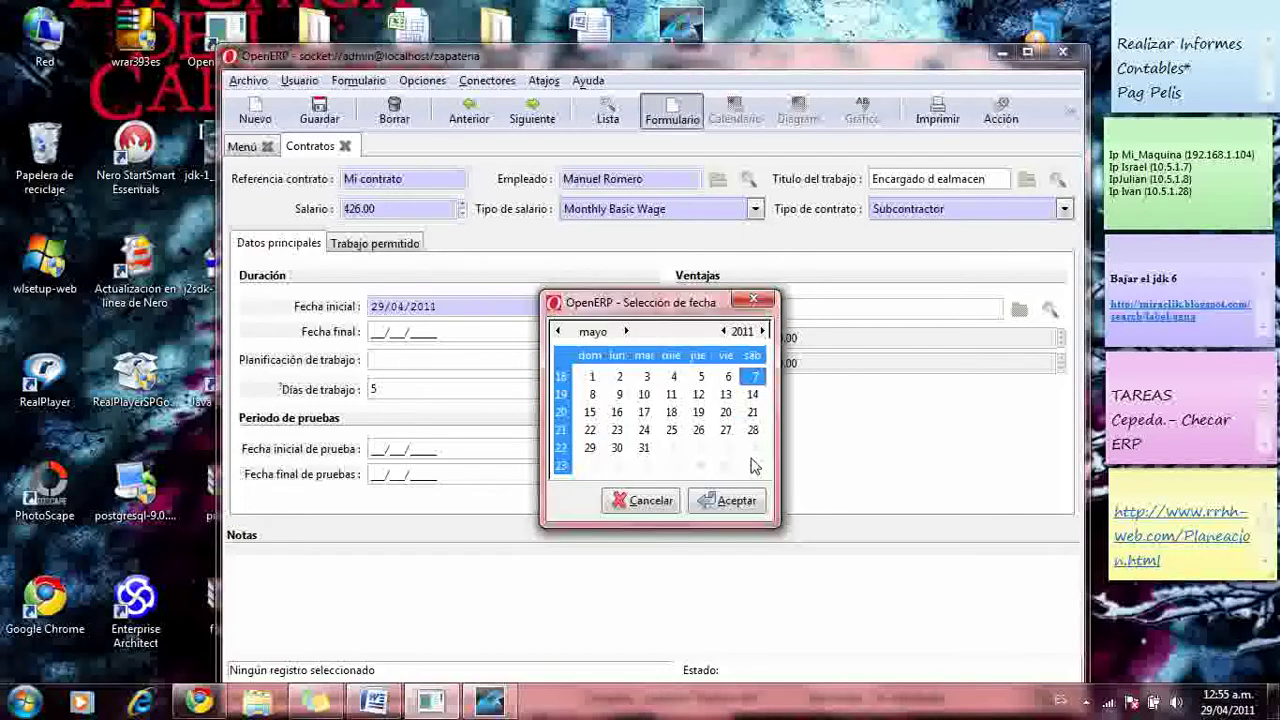
left_click(728, 377)
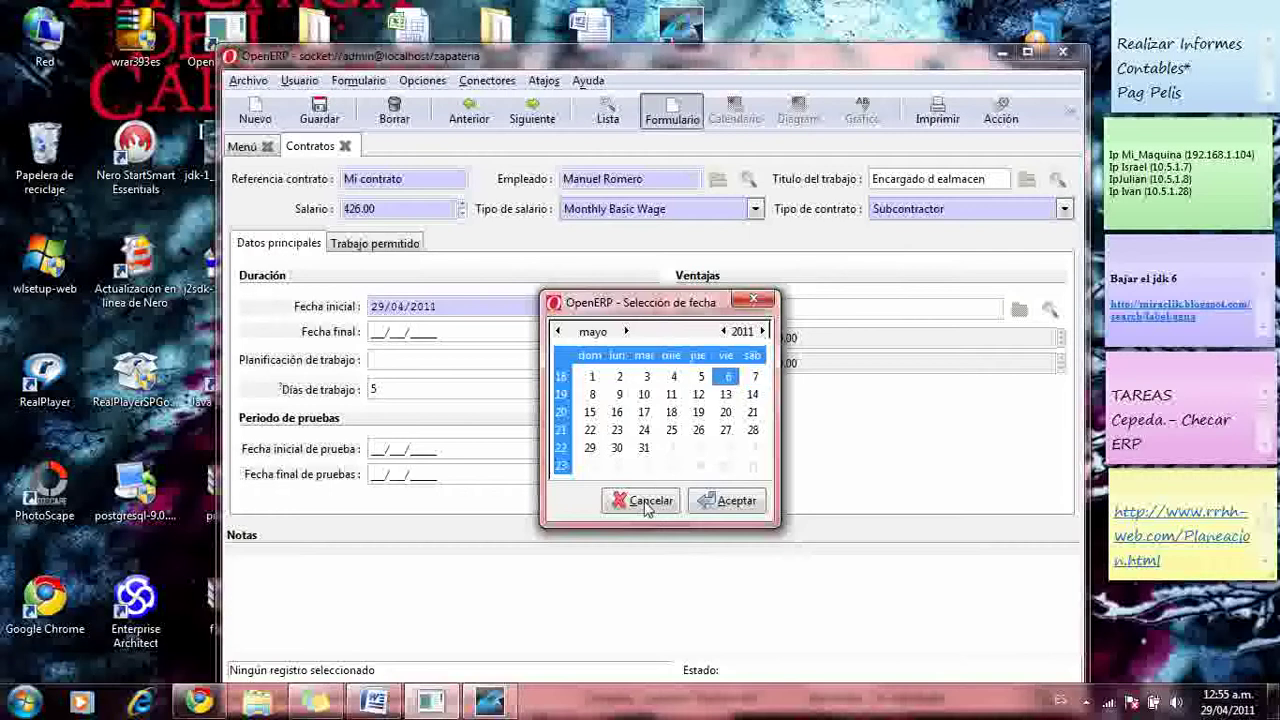
left_click(735, 500)
left_click(643, 362)
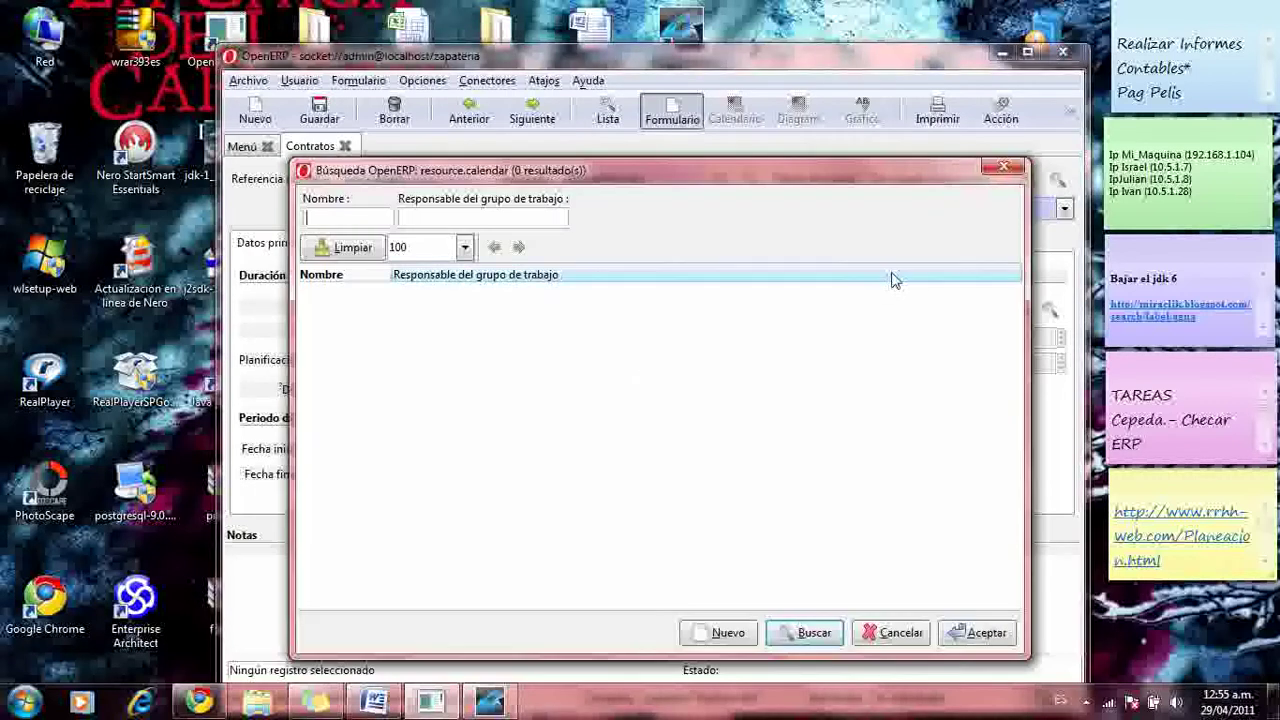
left_click(999, 178)
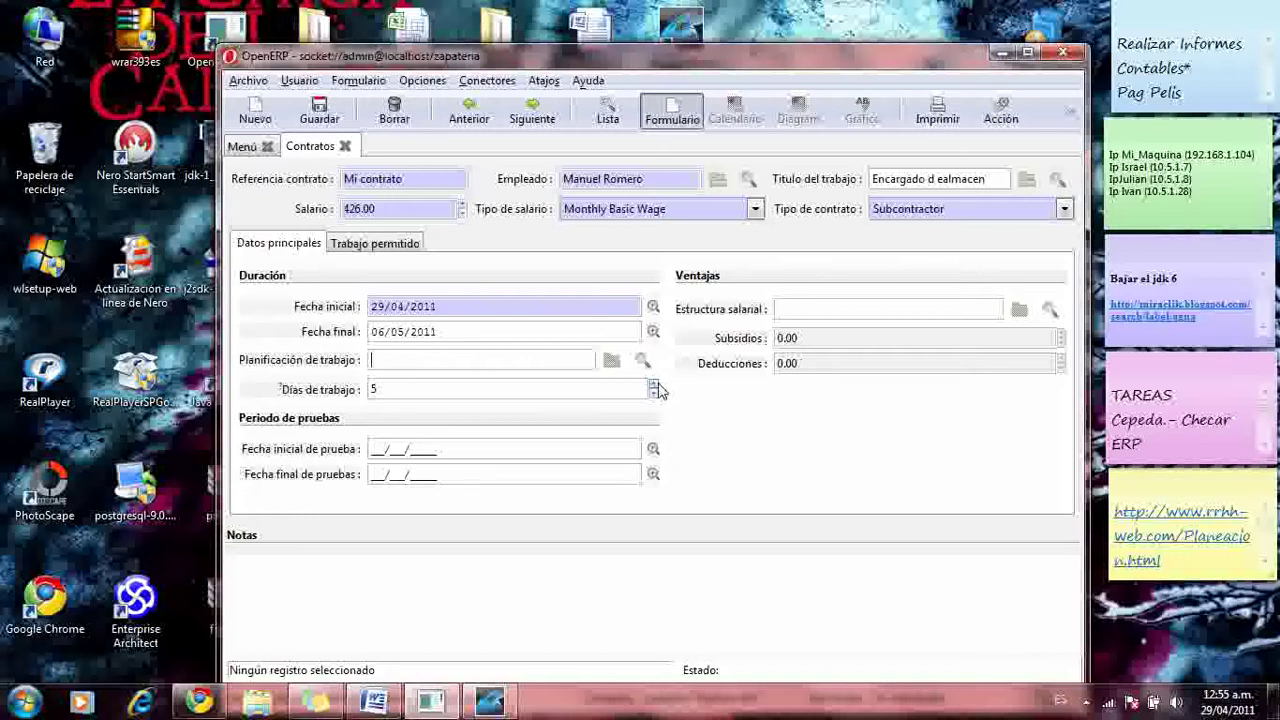
left_click(654, 384)
- Check the empty salary structure lookup, then save the contract and return to the menu
left_click(1050, 311)
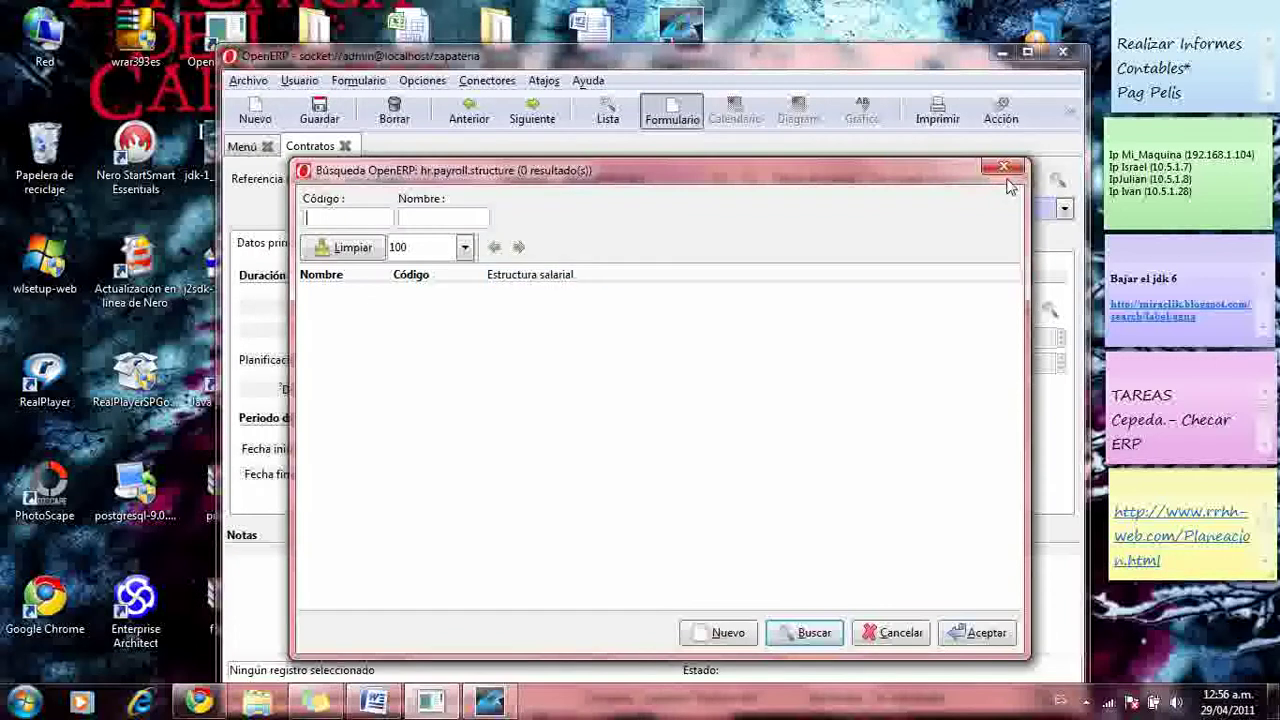
left_click(1003, 167)
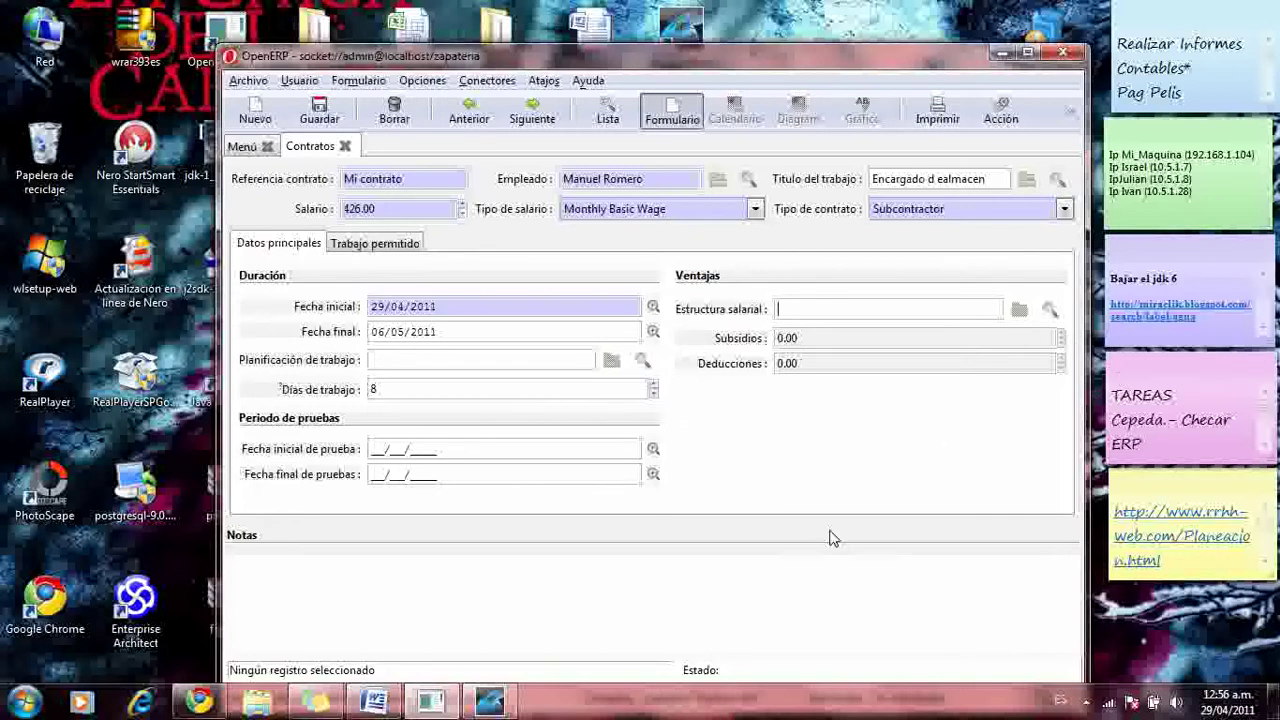
left_click_drag(934, 62, 938, 109)
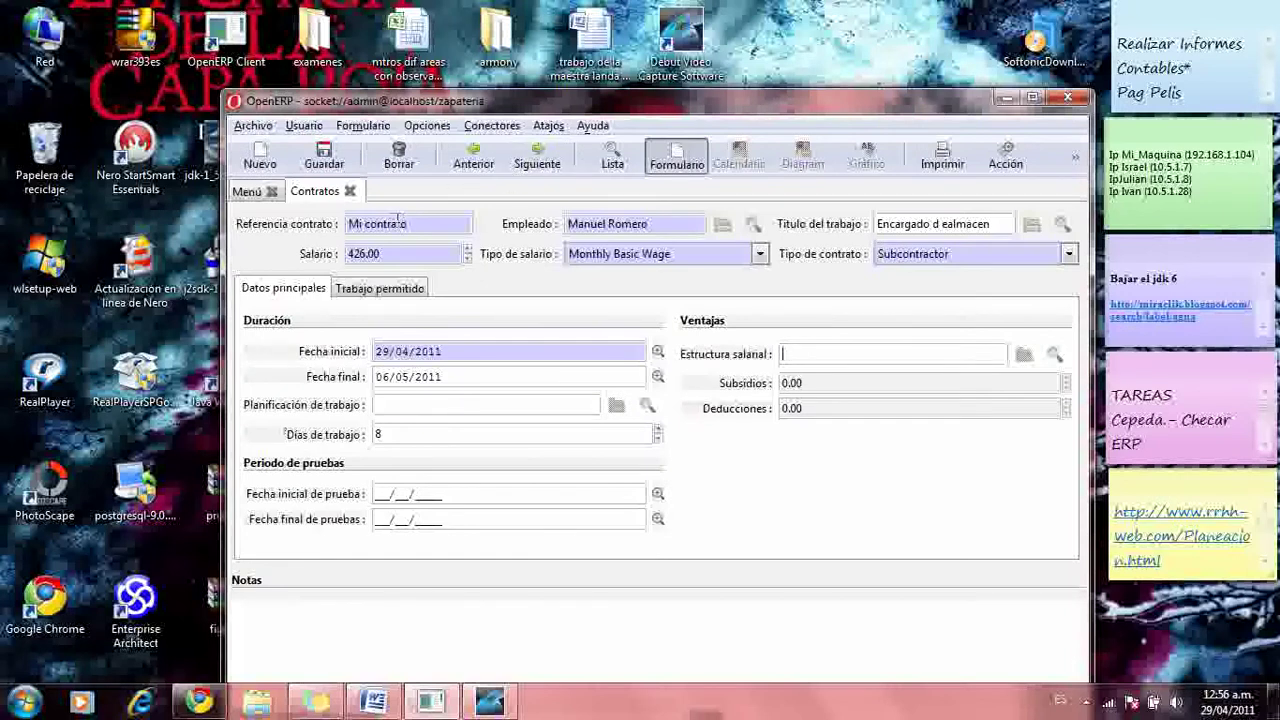
left_click(324, 160)
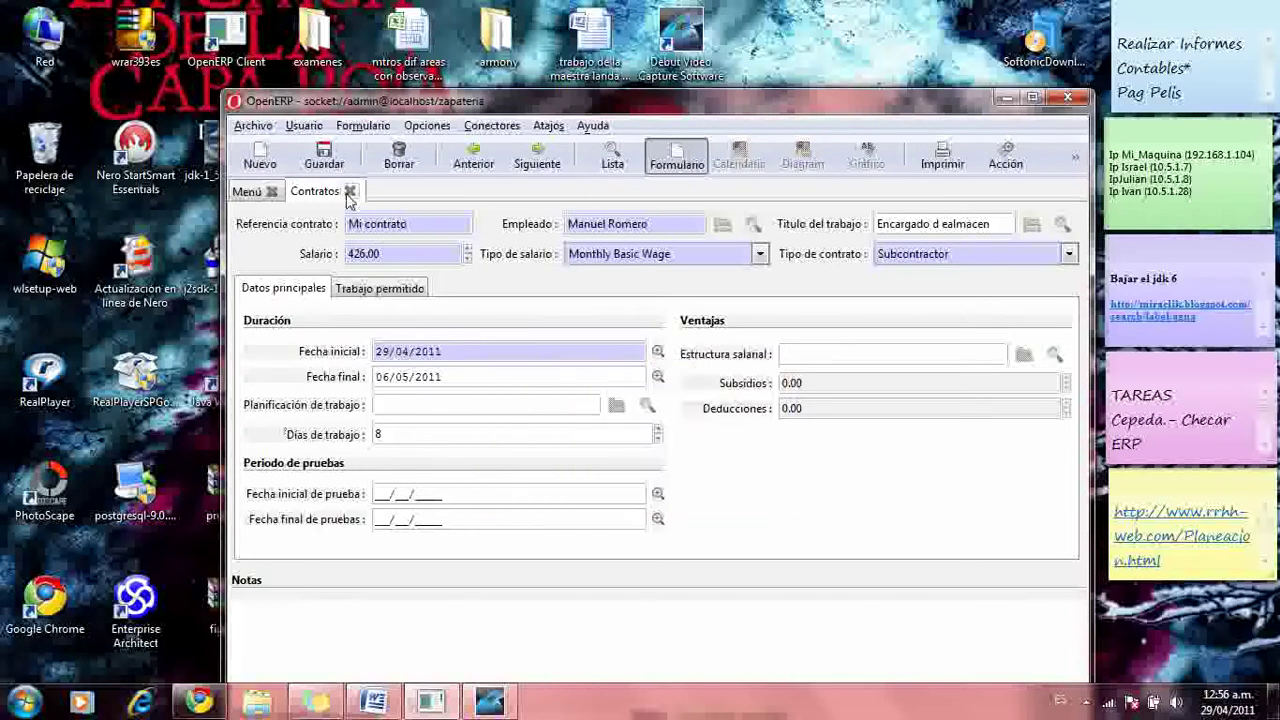
left_click(258, 192)
- Review Mi contrato in the Contratos list, maximize the window, and close both contract tabs
double_click(530, 277)
left_click(460, 336)
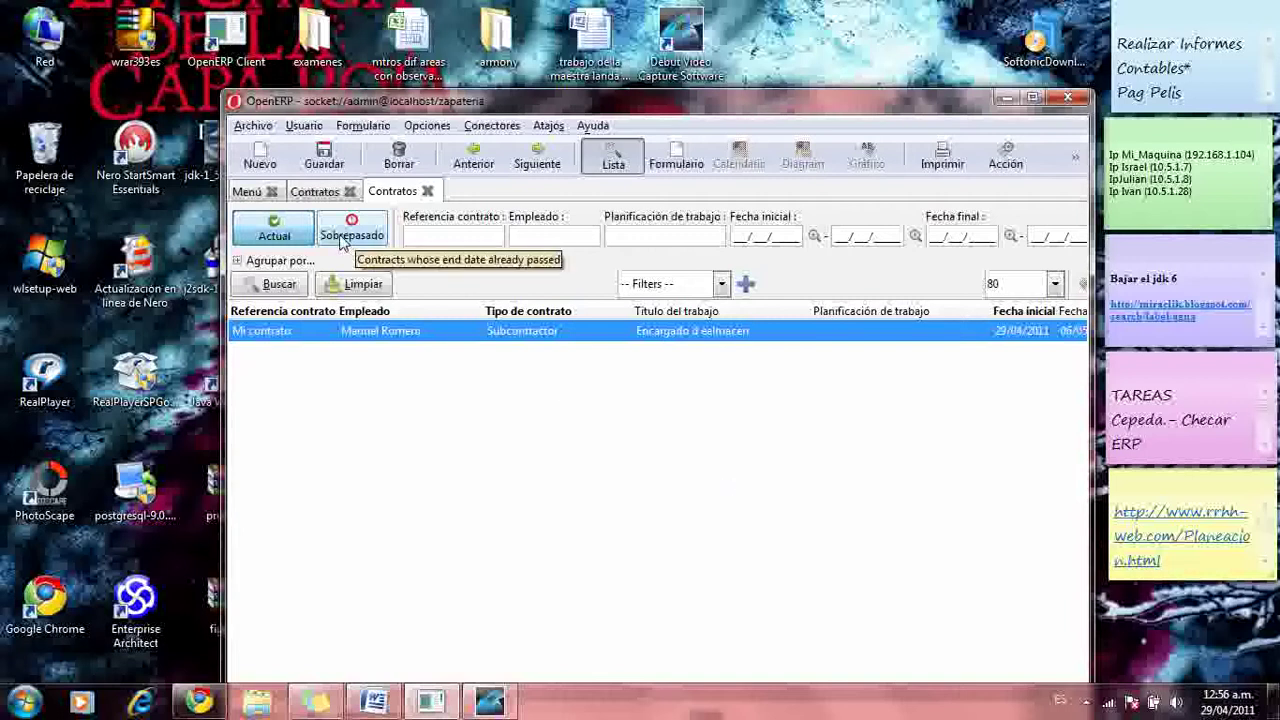
left_click(350, 192)
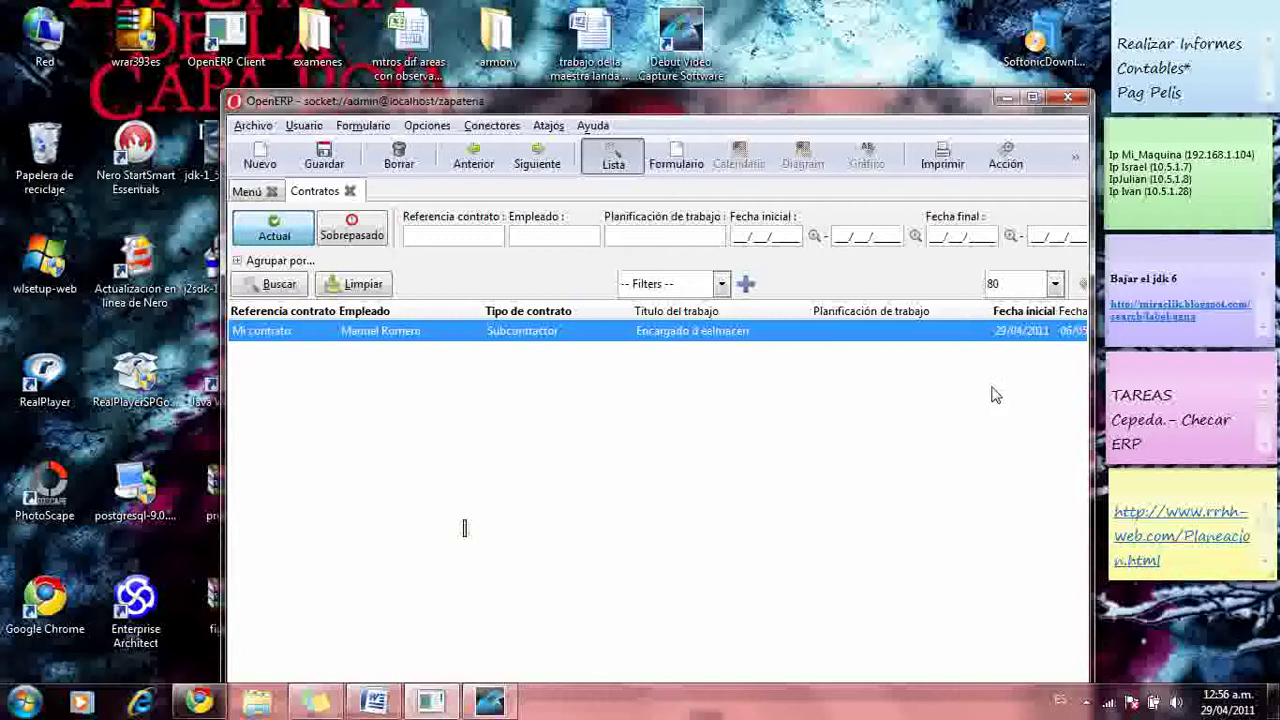
left_click(1032, 97)
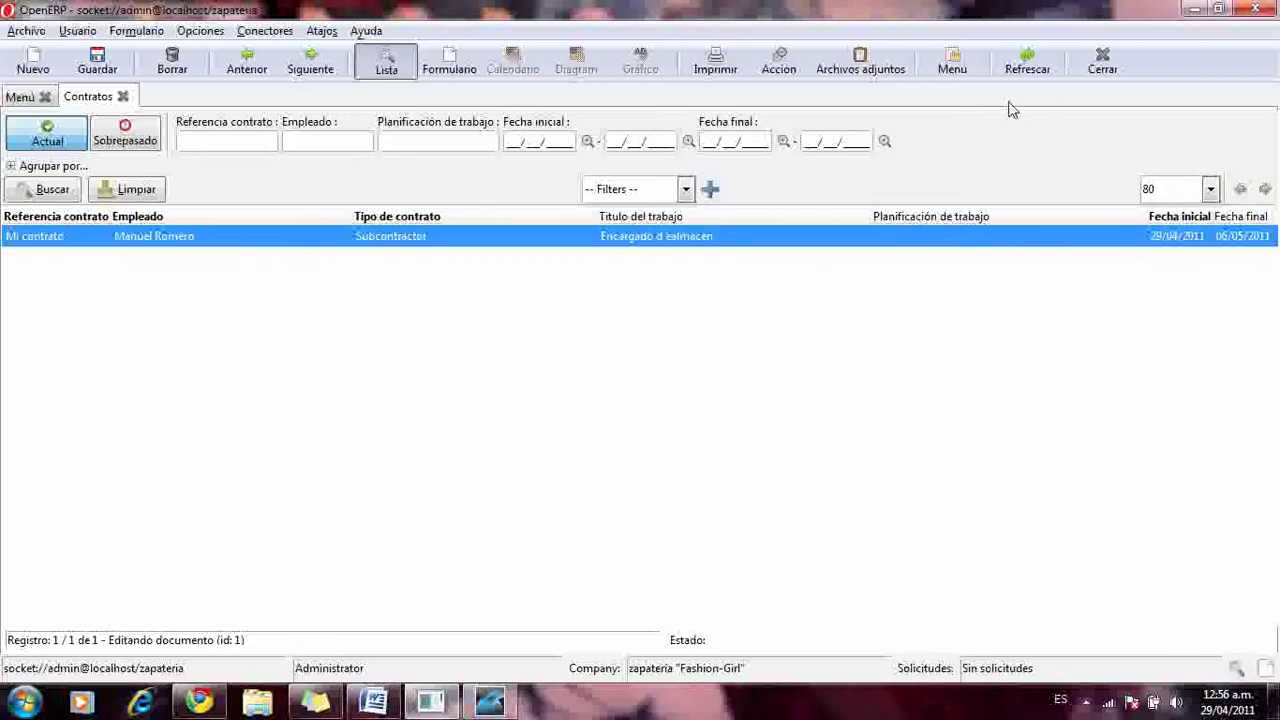
left_click(122, 96)
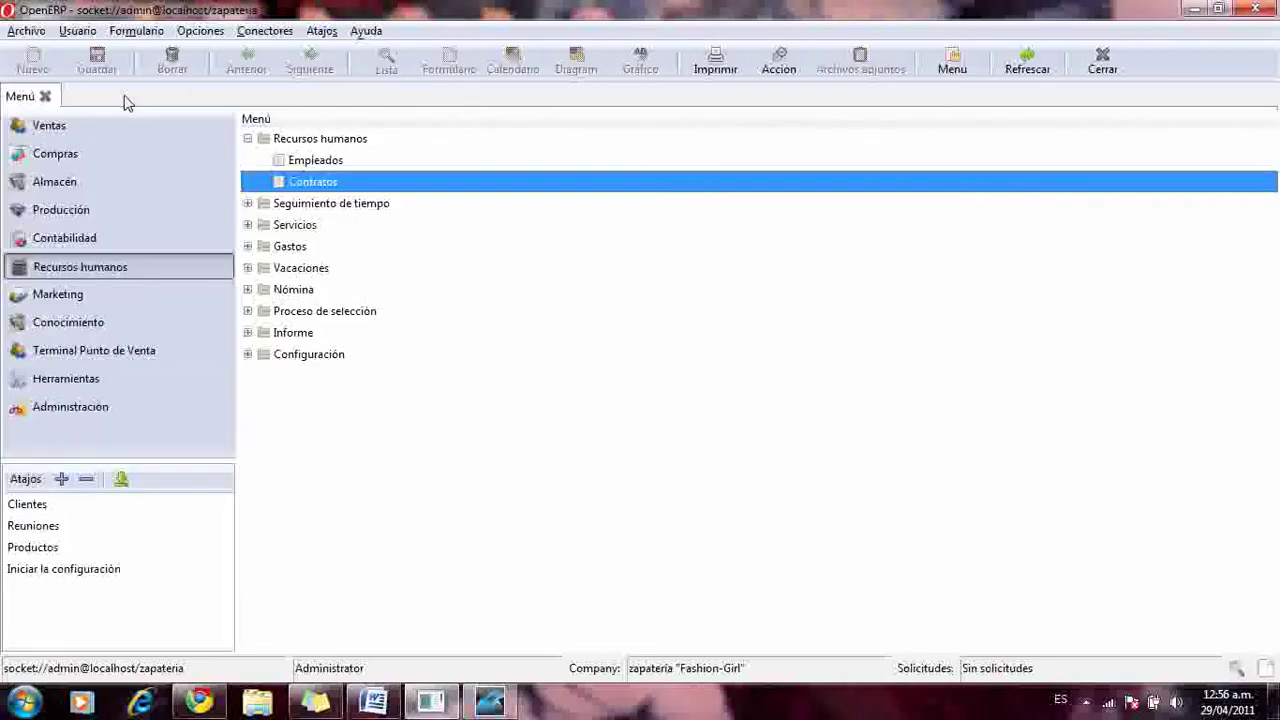
- Start a new Mi hoja de asistencia timesheet from the Seguimiento de tiempo menu
left_click(248, 139)
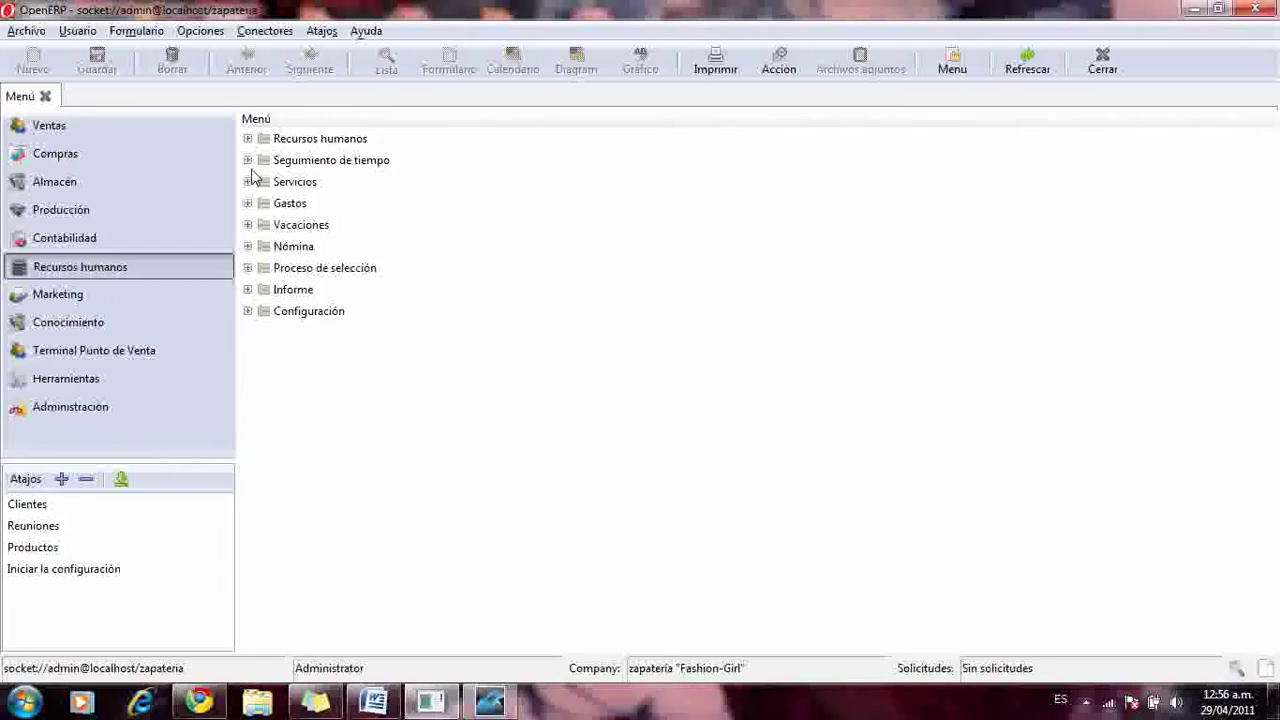
left_click(248, 161)
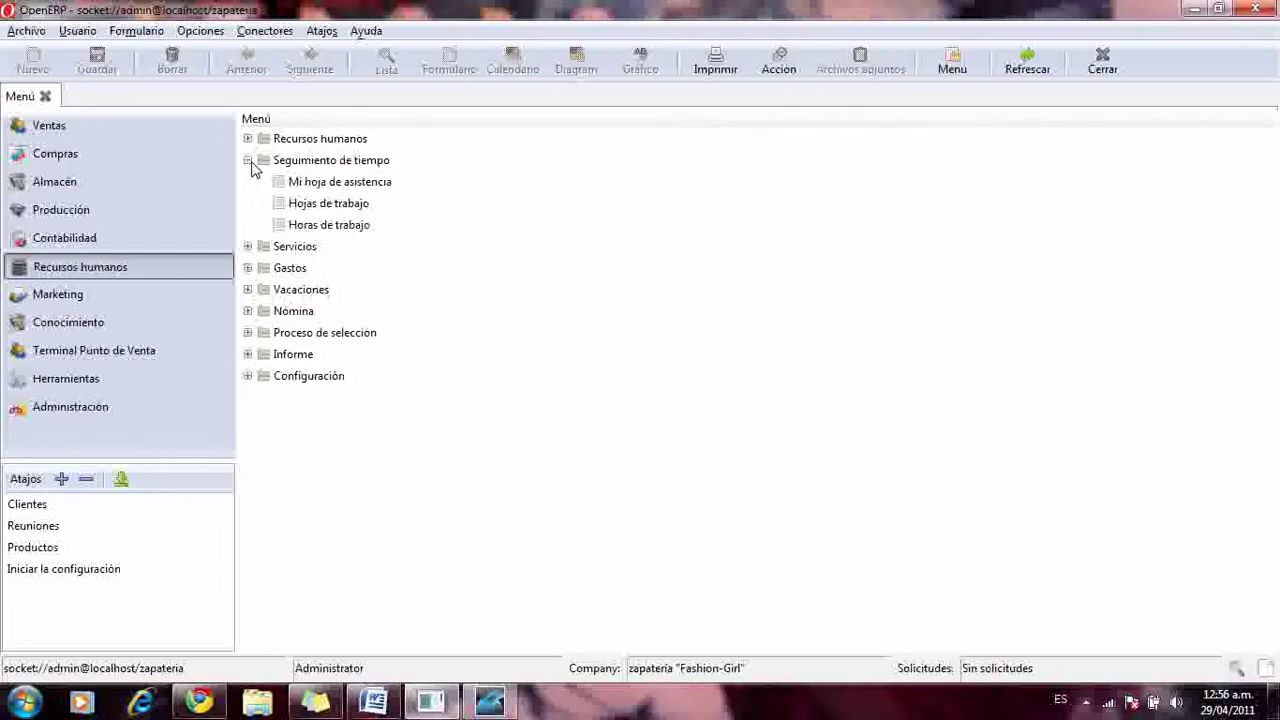
left_click(374, 191)
double_click(374, 188)
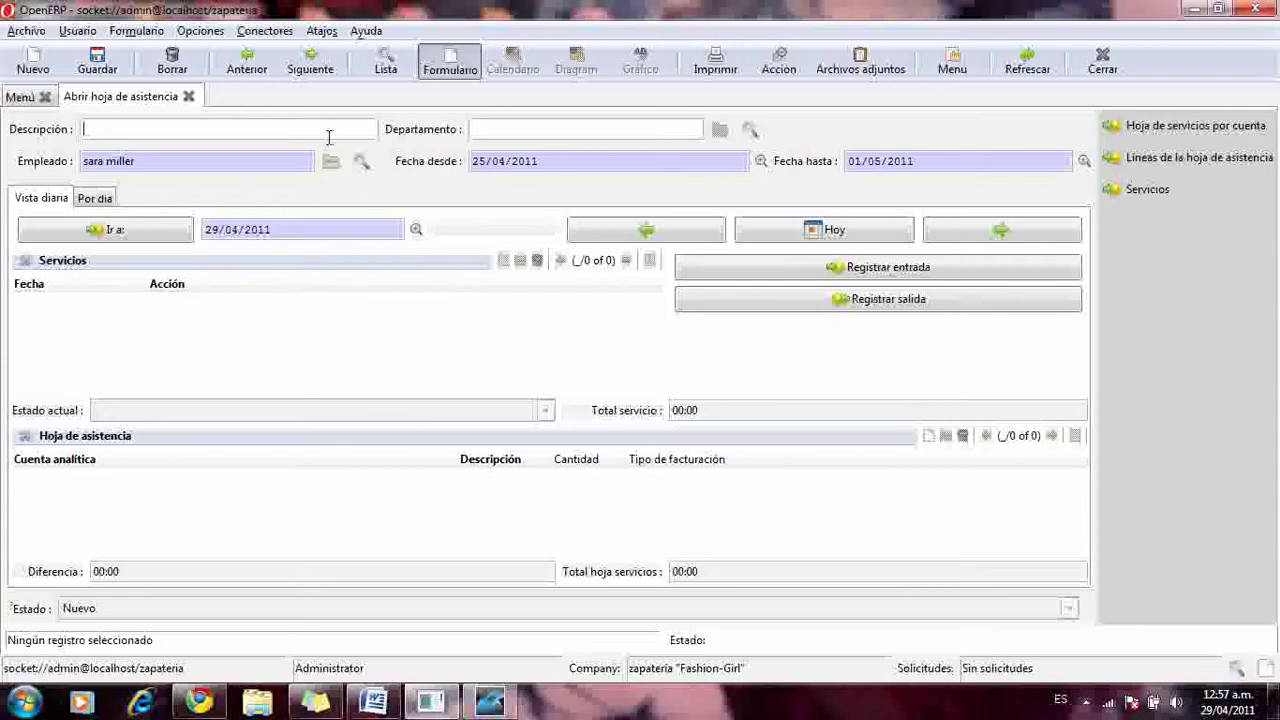
- Assign the timesheet to the last-listed Marketing employee and enter the description 'Entradas Iniciales'
left_click(362, 161)
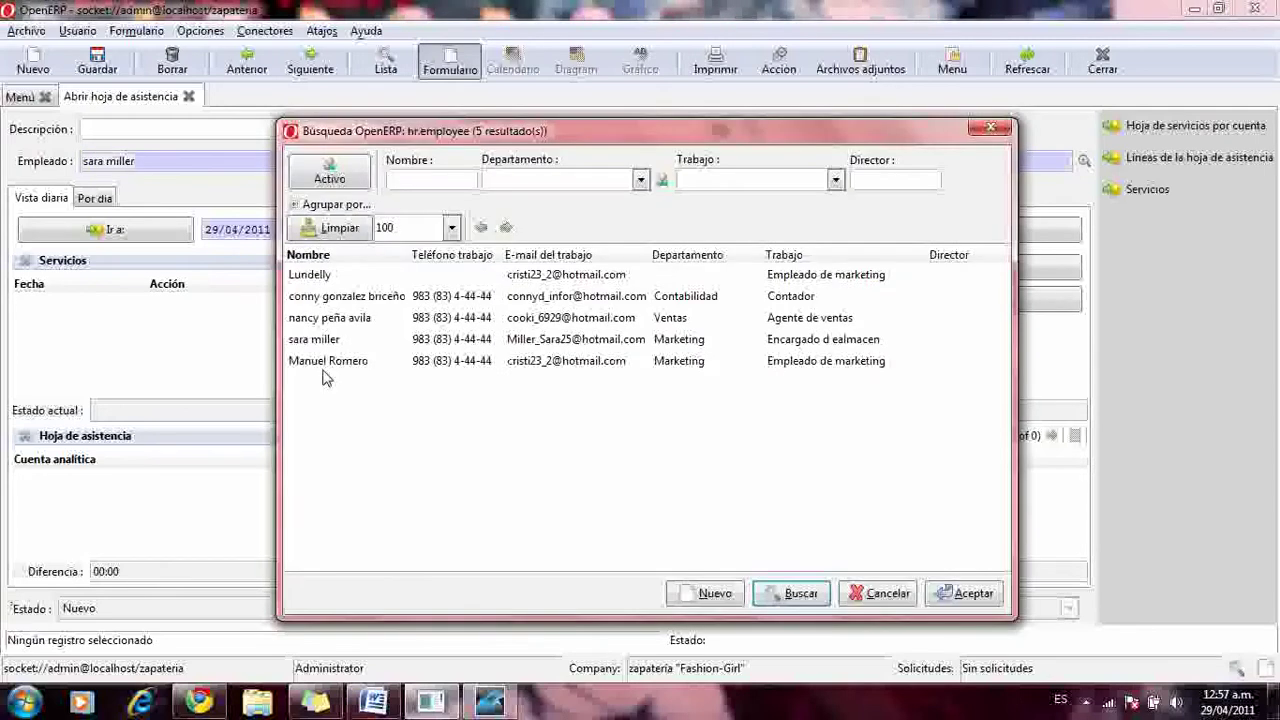
left_click(324, 365)
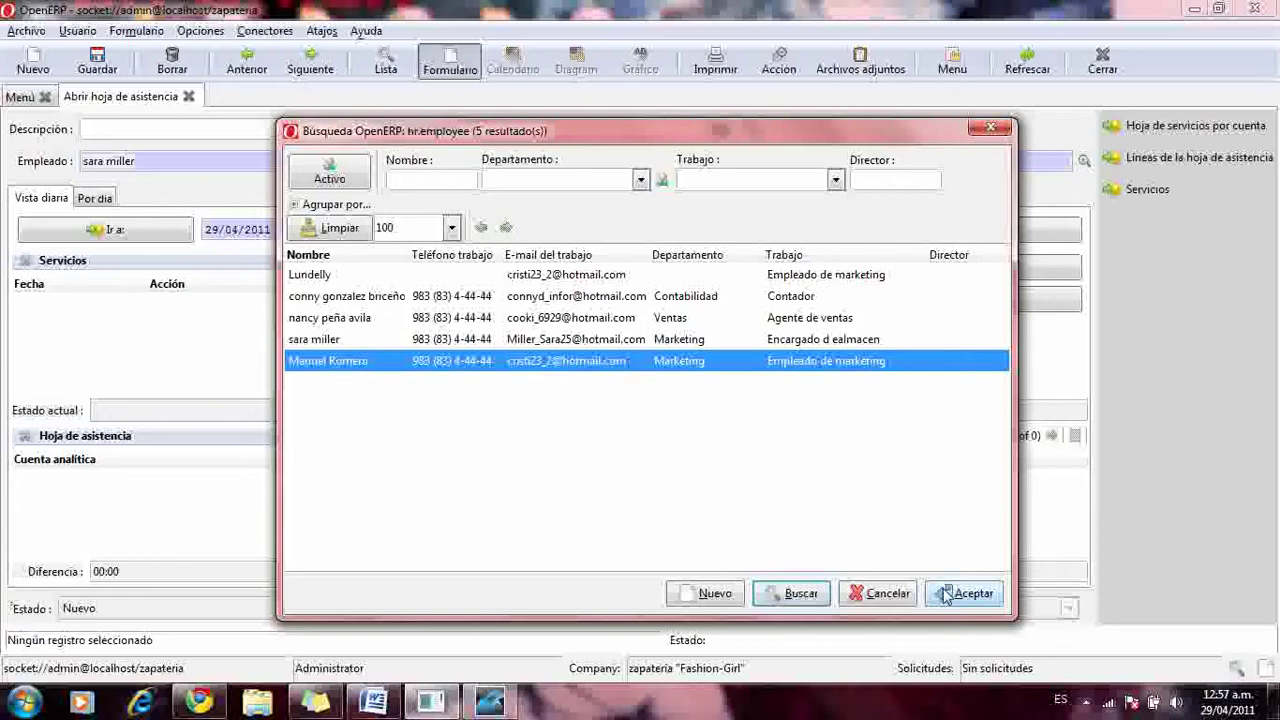
left_click(945, 595)
left_click(184, 126)
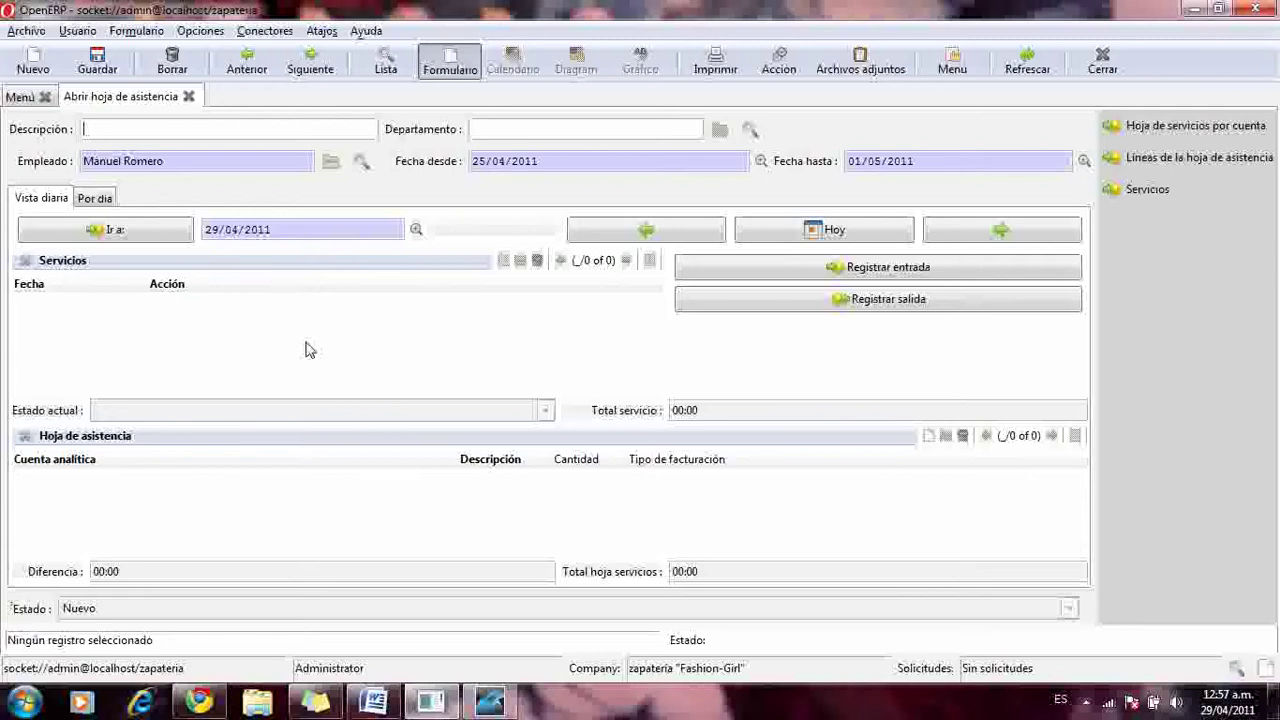
type("ntradas Iniciales")
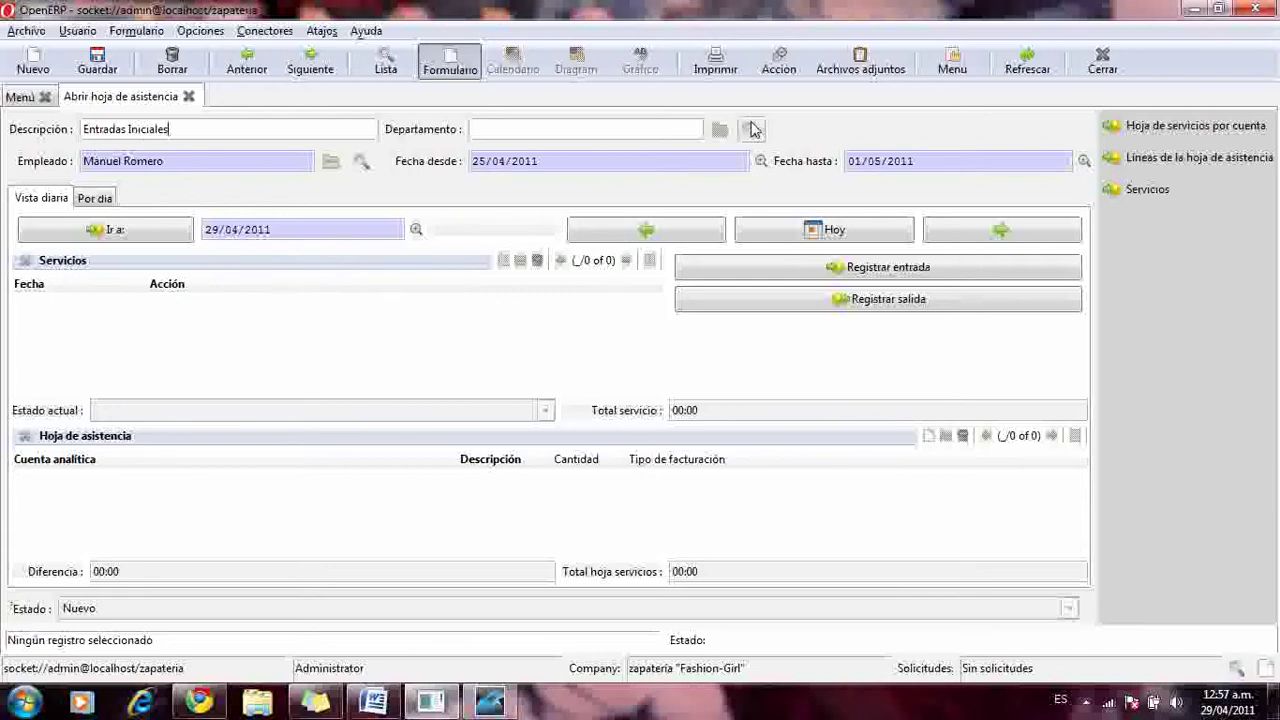
- Set the timesheet department to Marketing and briefly check the per-day view
left_click(752, 130)
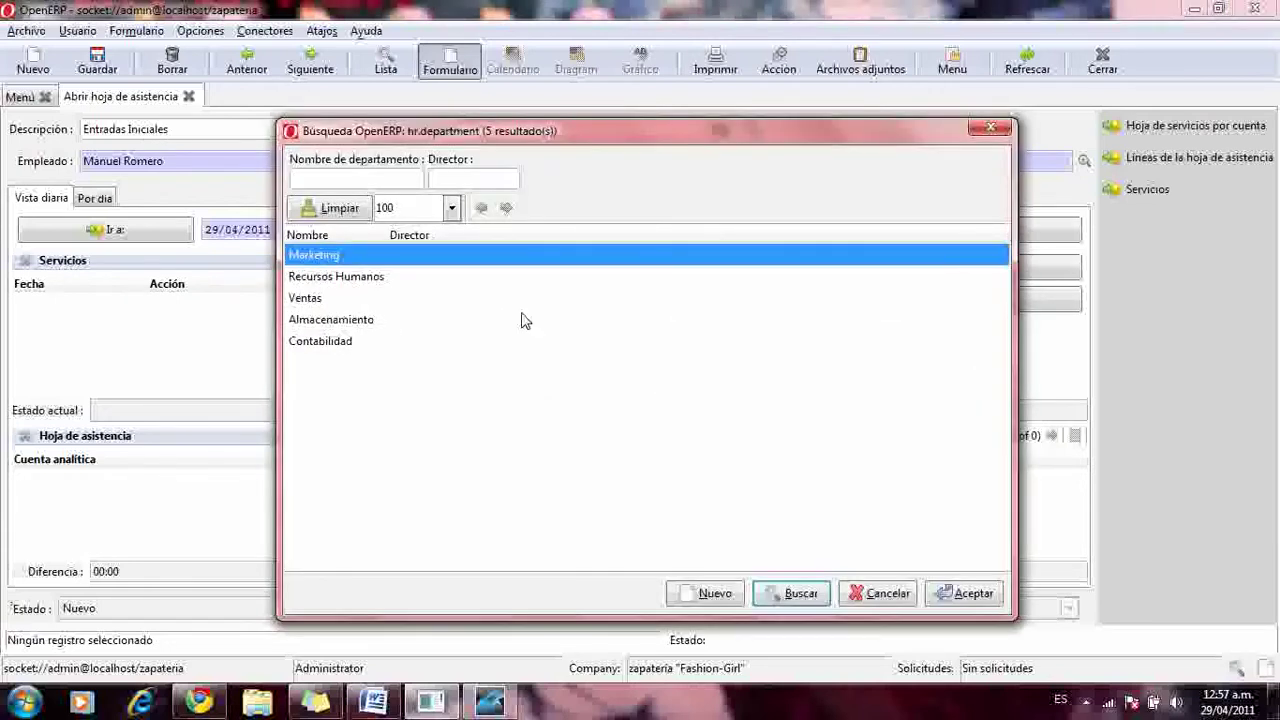
left_click(966, 594)
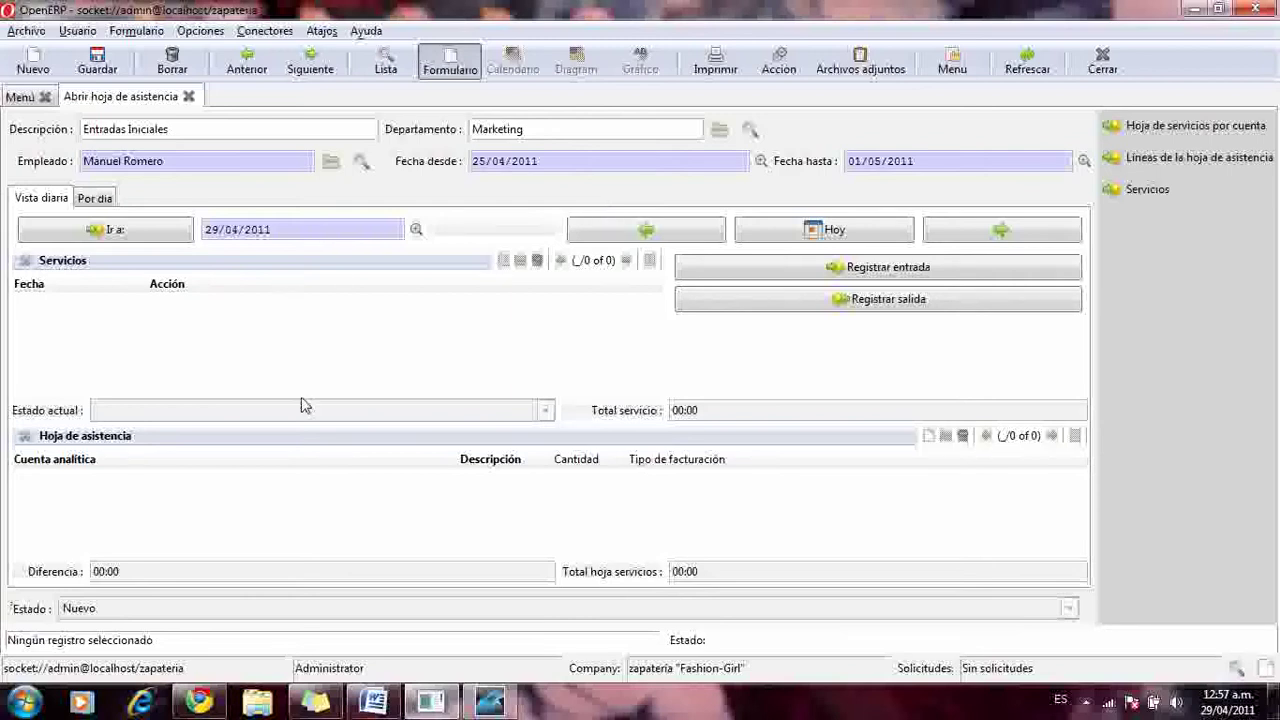
left_click(110, 200)
left_click(66, 204)
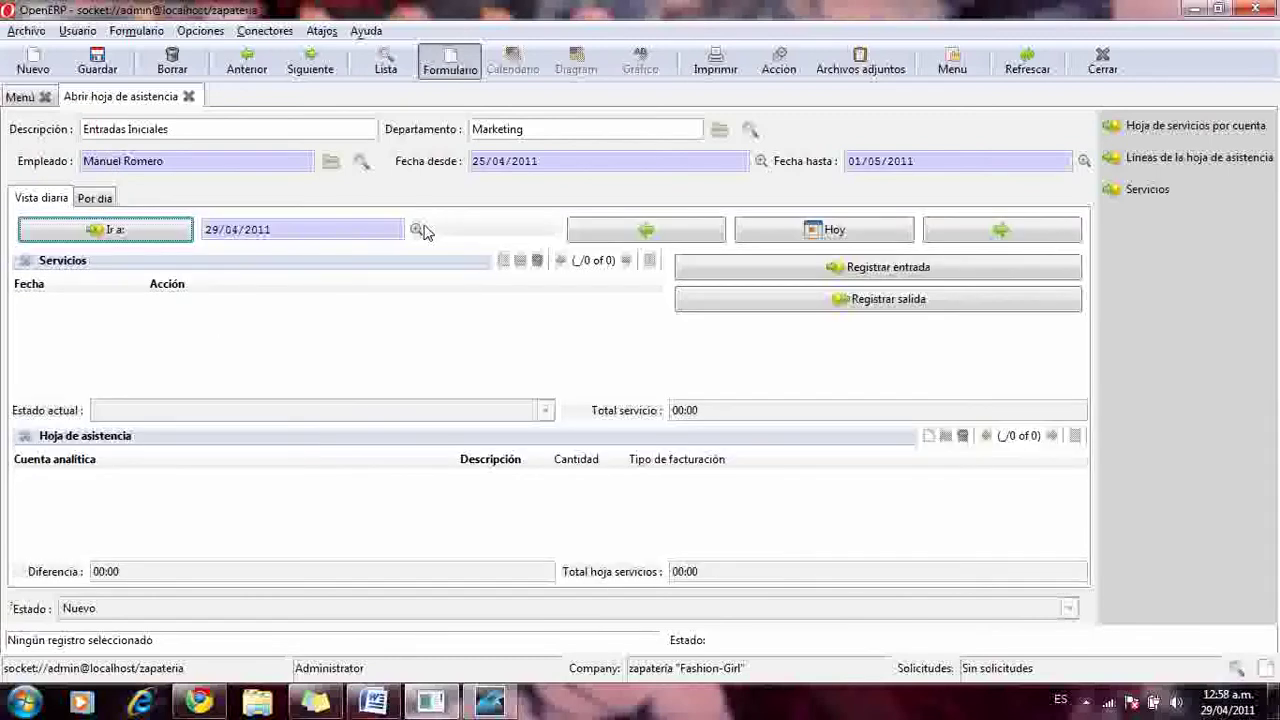
- Shift the timesheet back one day, dismiss the overlap ValidateError, then minimize and restore OpenERP
left_click(677, 230)
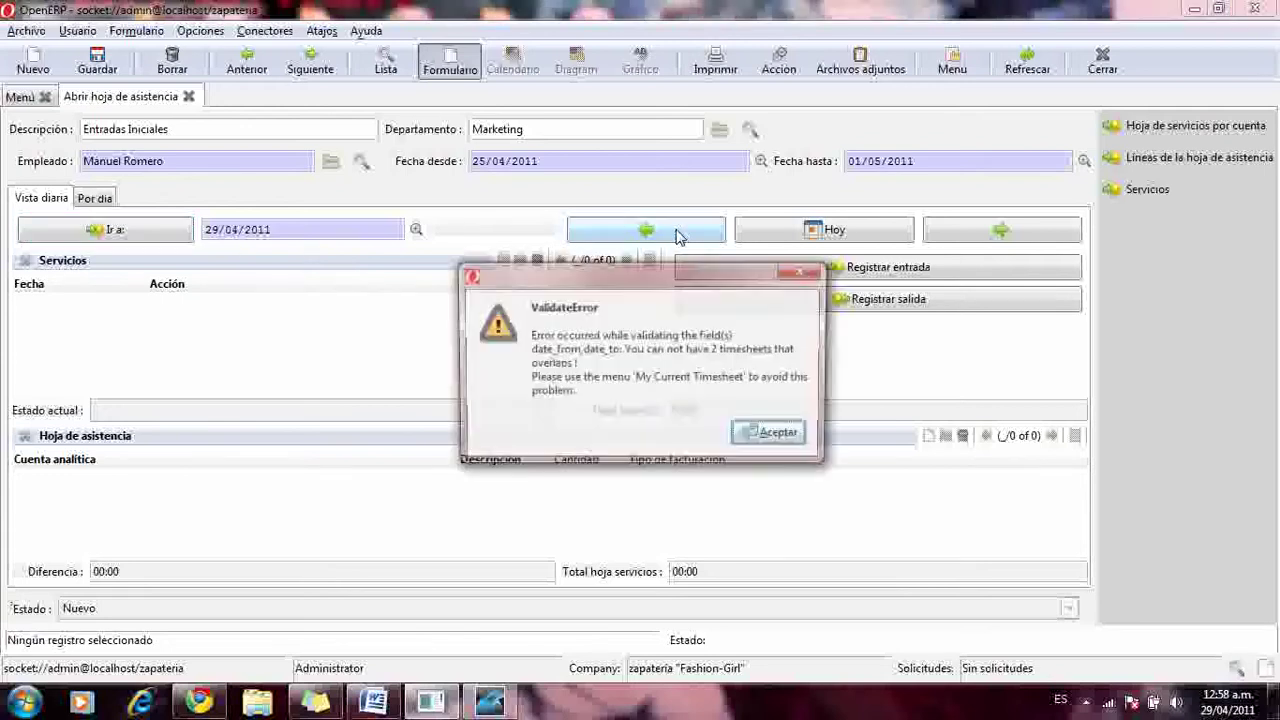
left_click(778, 435)
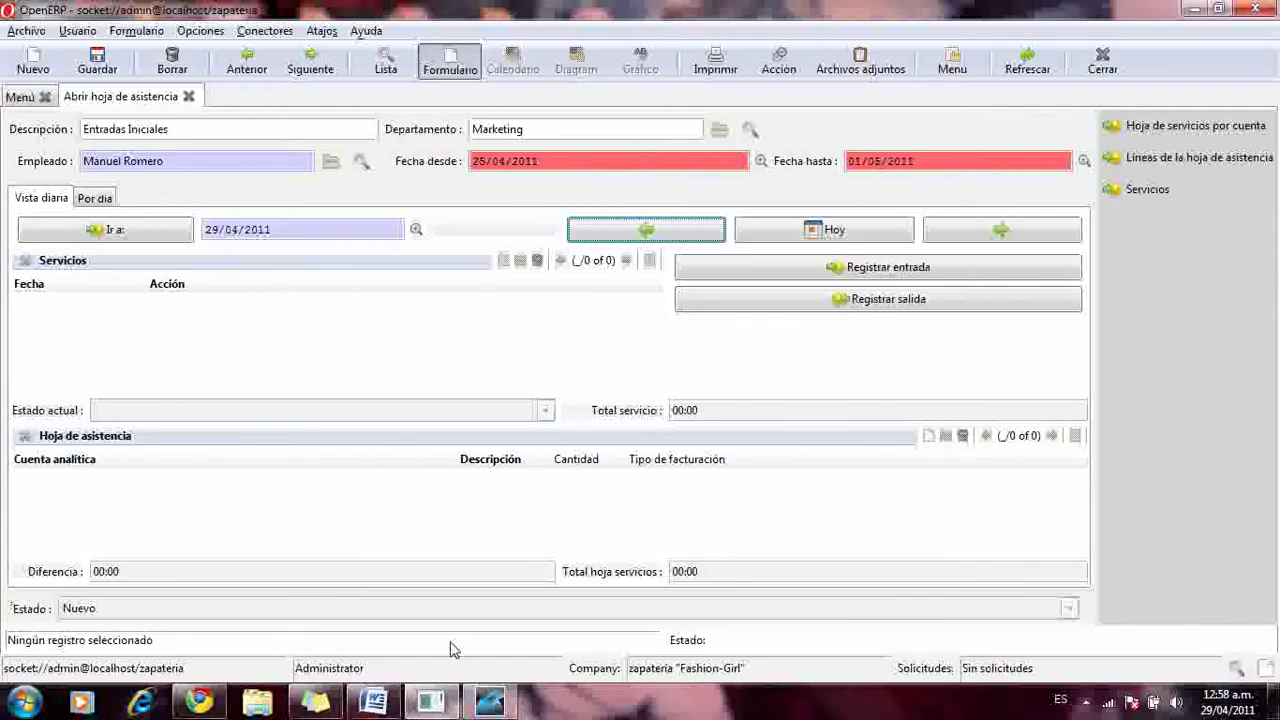
left_click(489, 703)
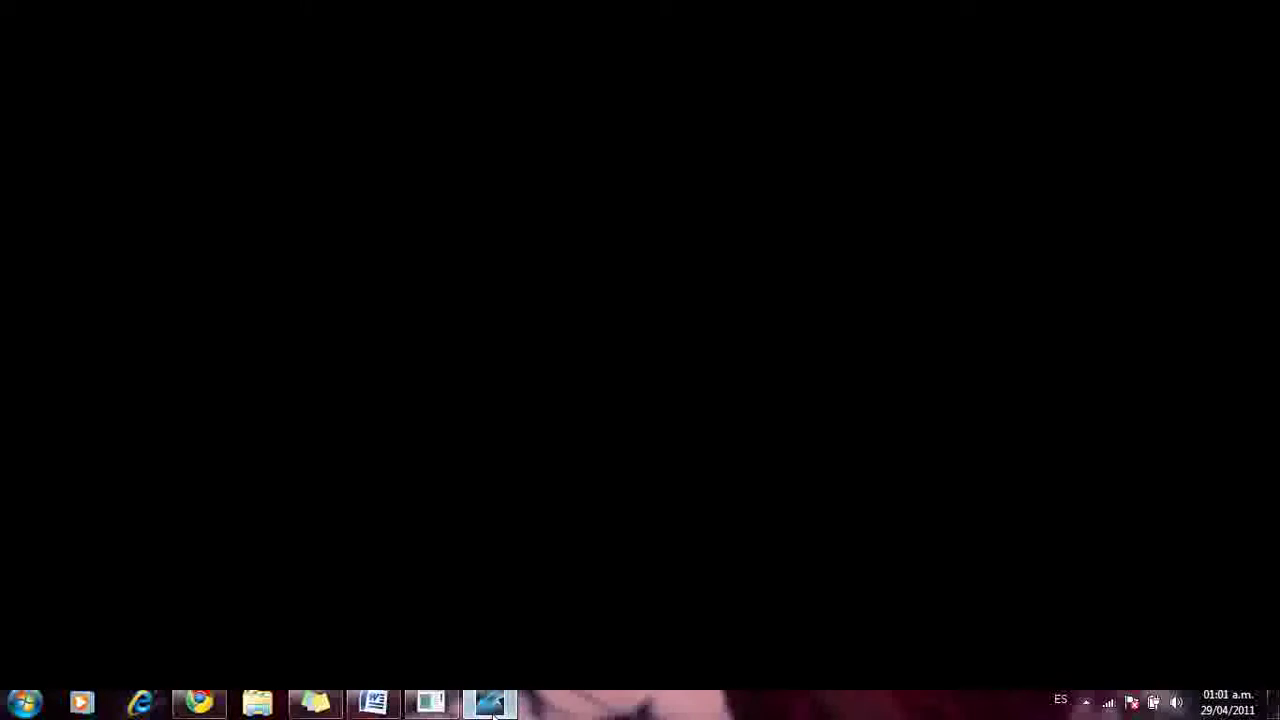
left_click(489, 703)
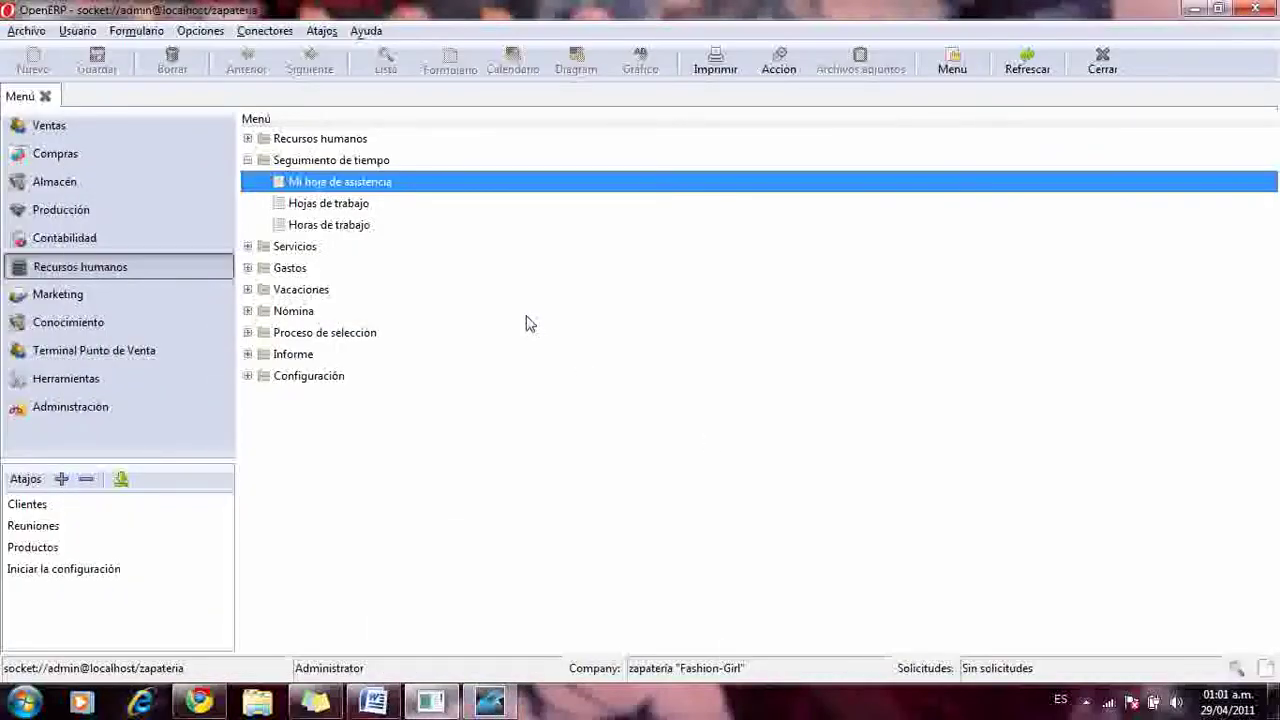
- Reopen and close the Mi hoja de asistencia form, then collapse Seguimiento de tiempo
double_click(352, 192)
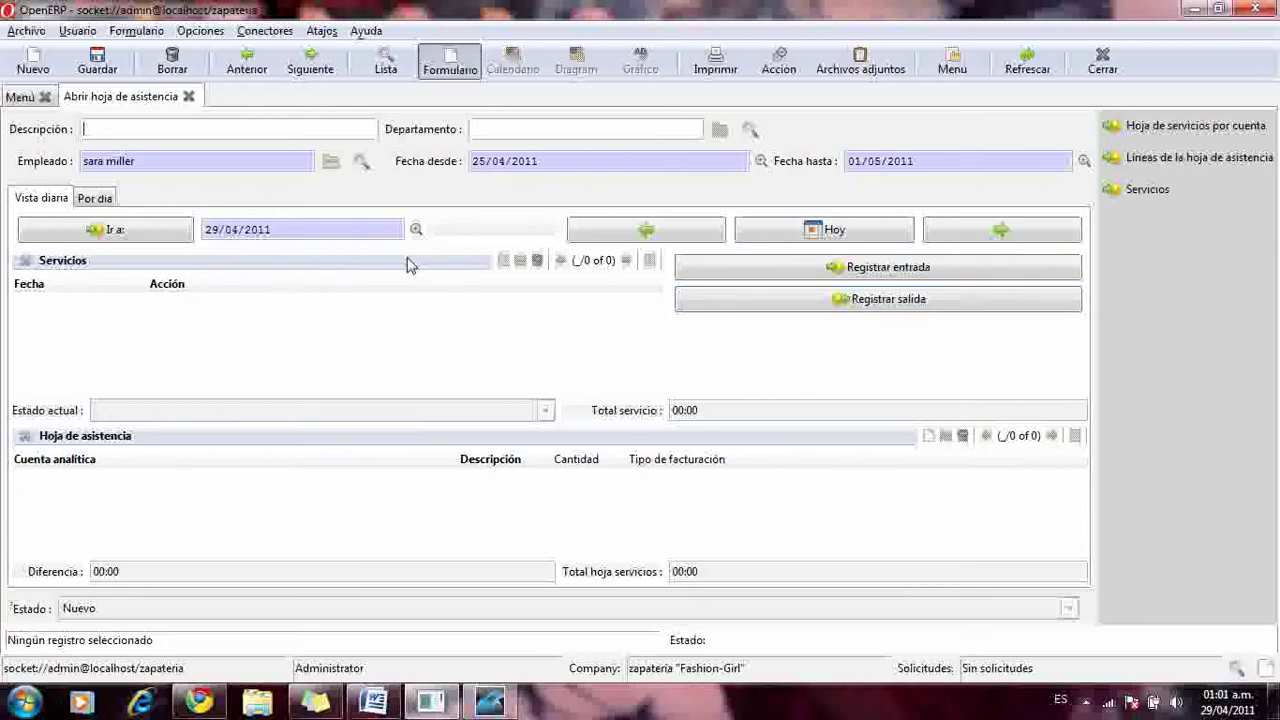
left_click(189, 96)
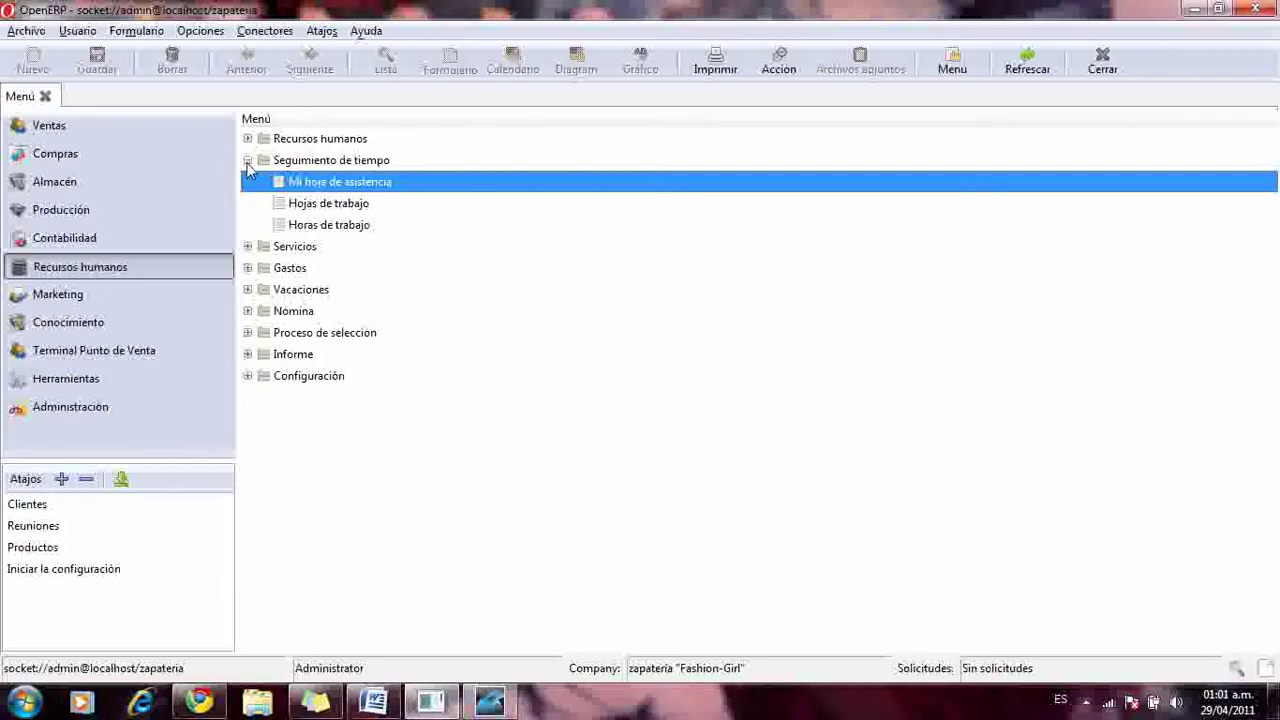
left_click(248, 160)
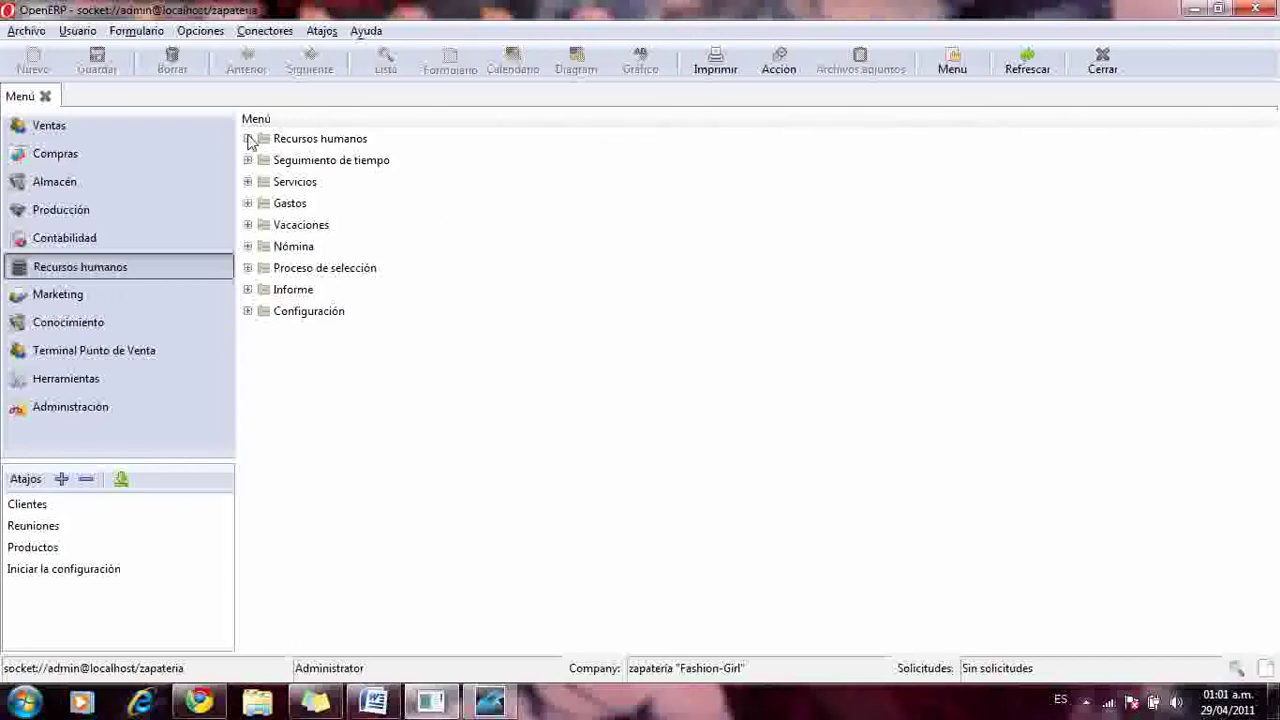
- Open the Contratos list, select Mi contrato, and close the list again
left_click(248, 138)
left_click(305, 161)
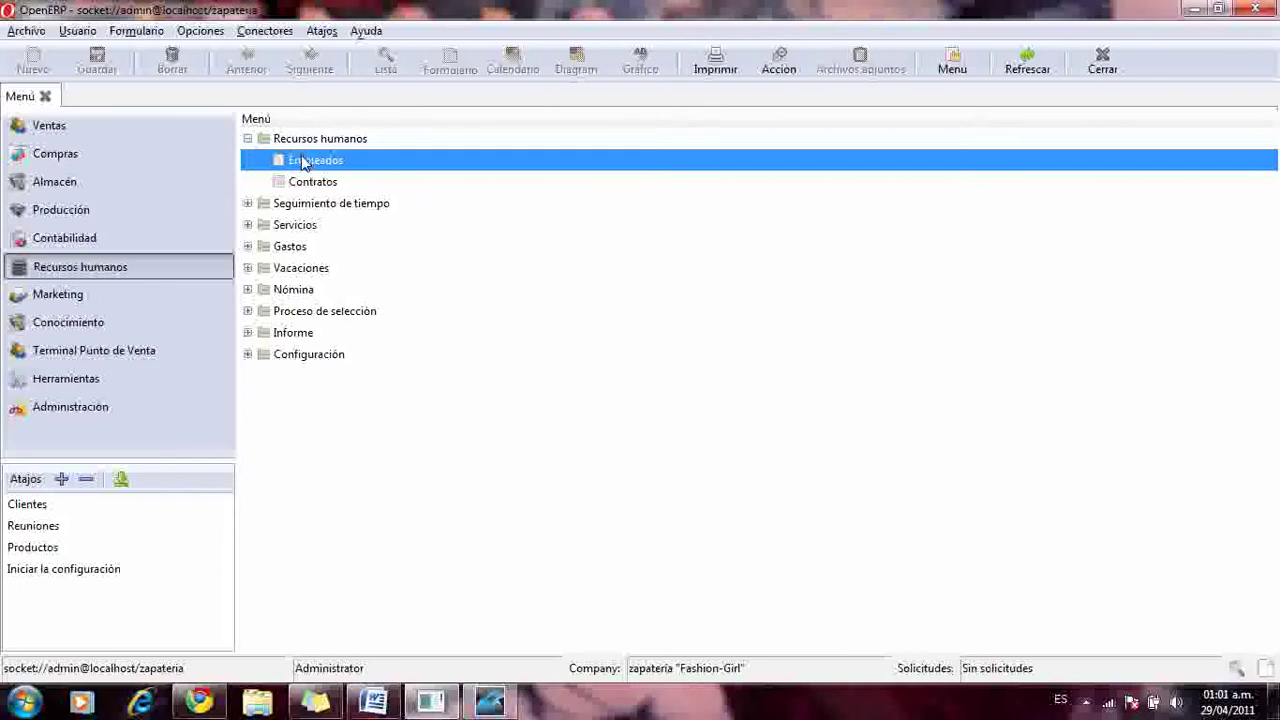
left_click(300, 182)
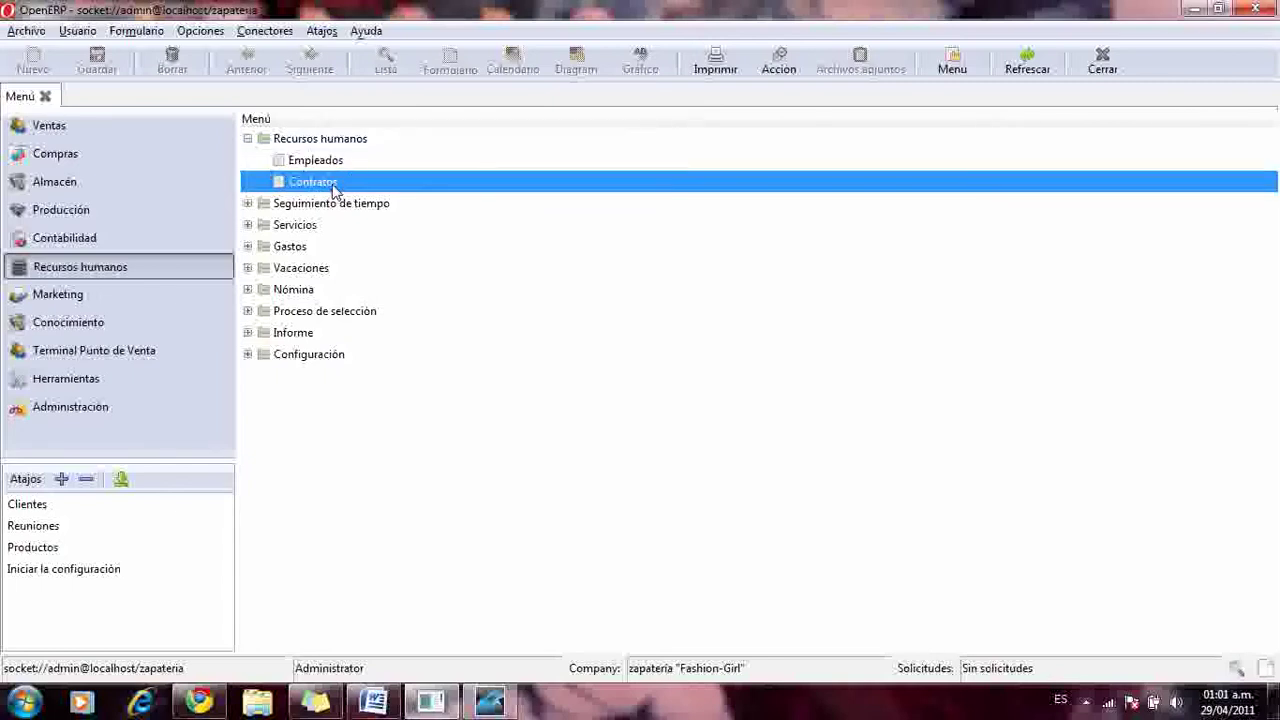
double_click(335, 185)
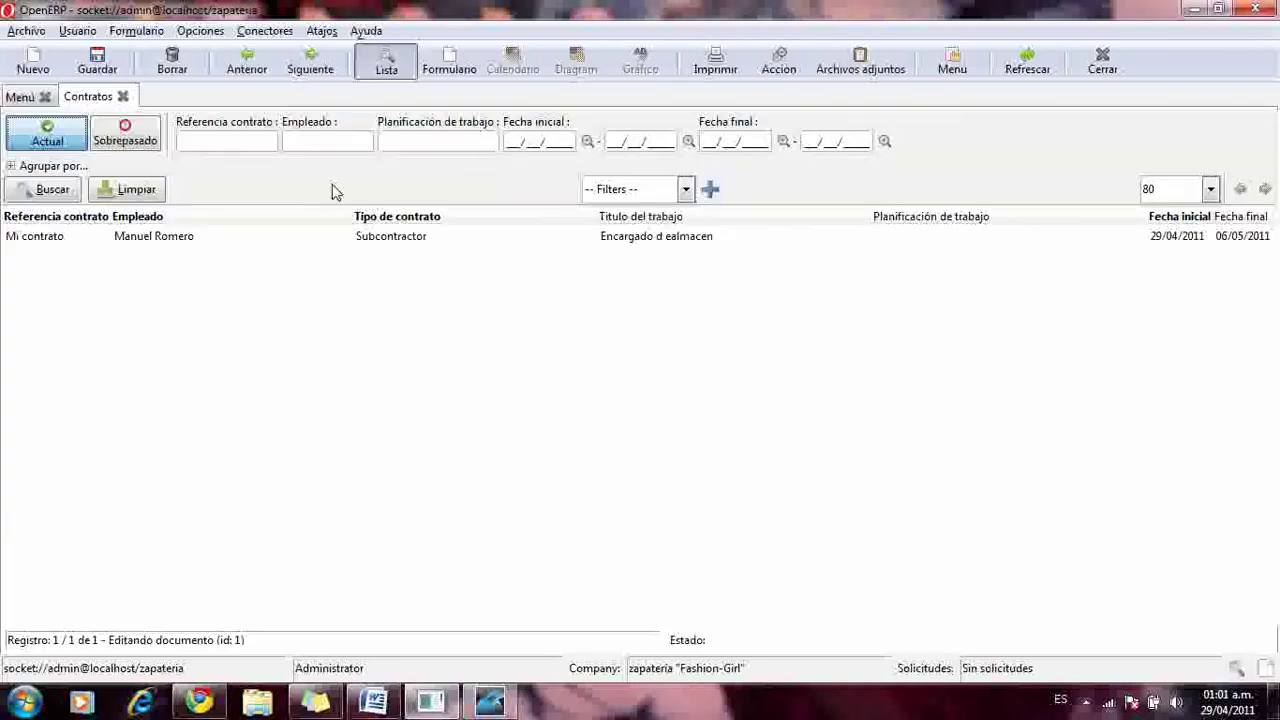
left_click(207, 244)
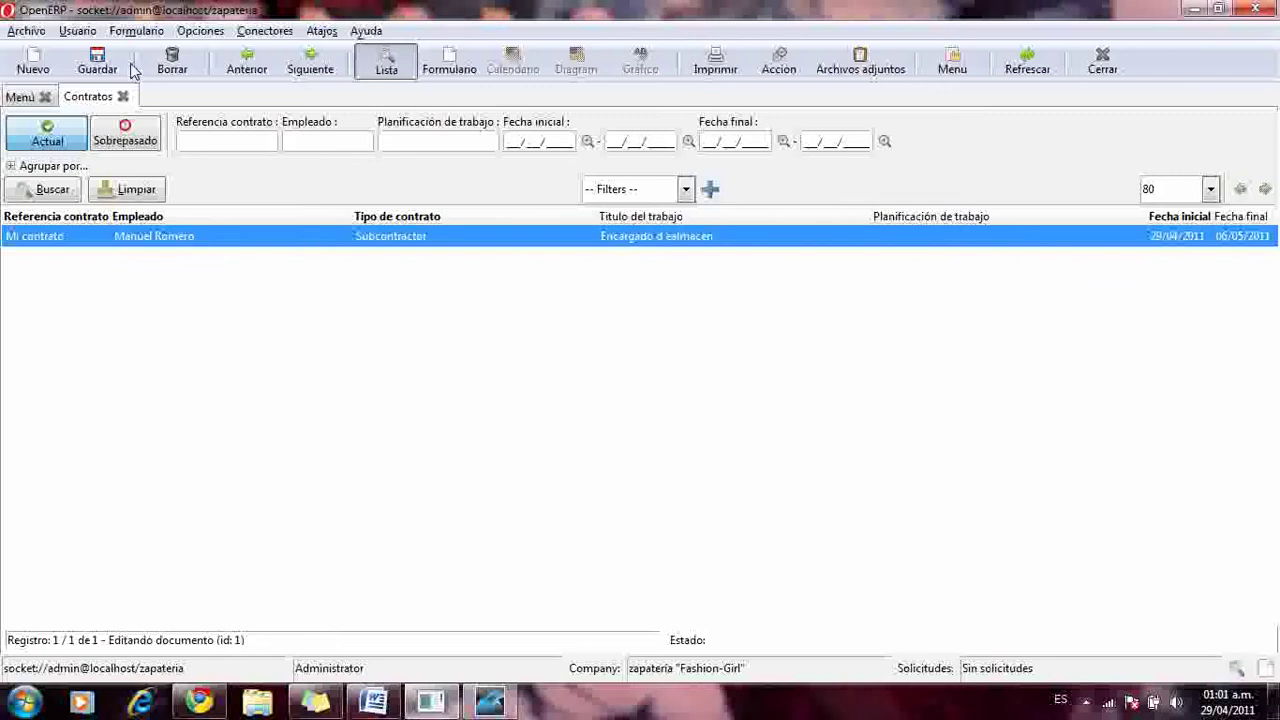
left_click(123, 96)
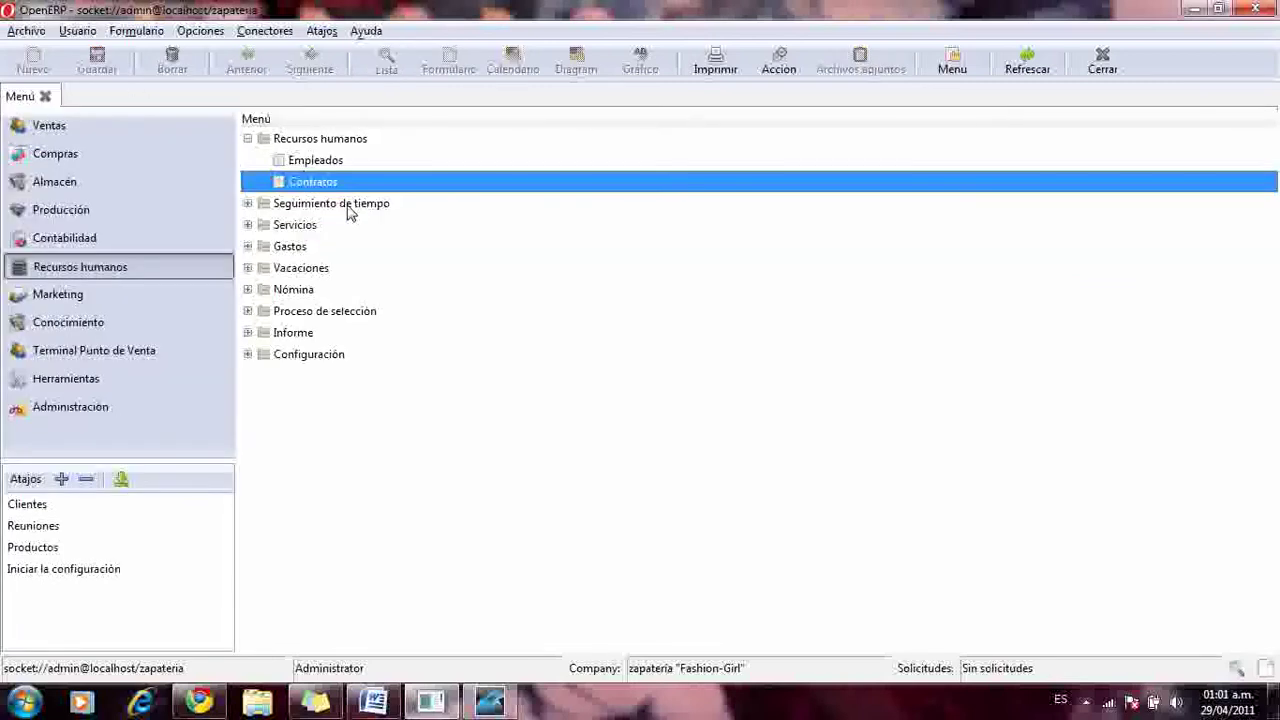
- Browse the Seguimiento de tiempo entries, collapse both menu branches, and minimize OpenERP
left_click(249, 203)
left_click(300, 224)
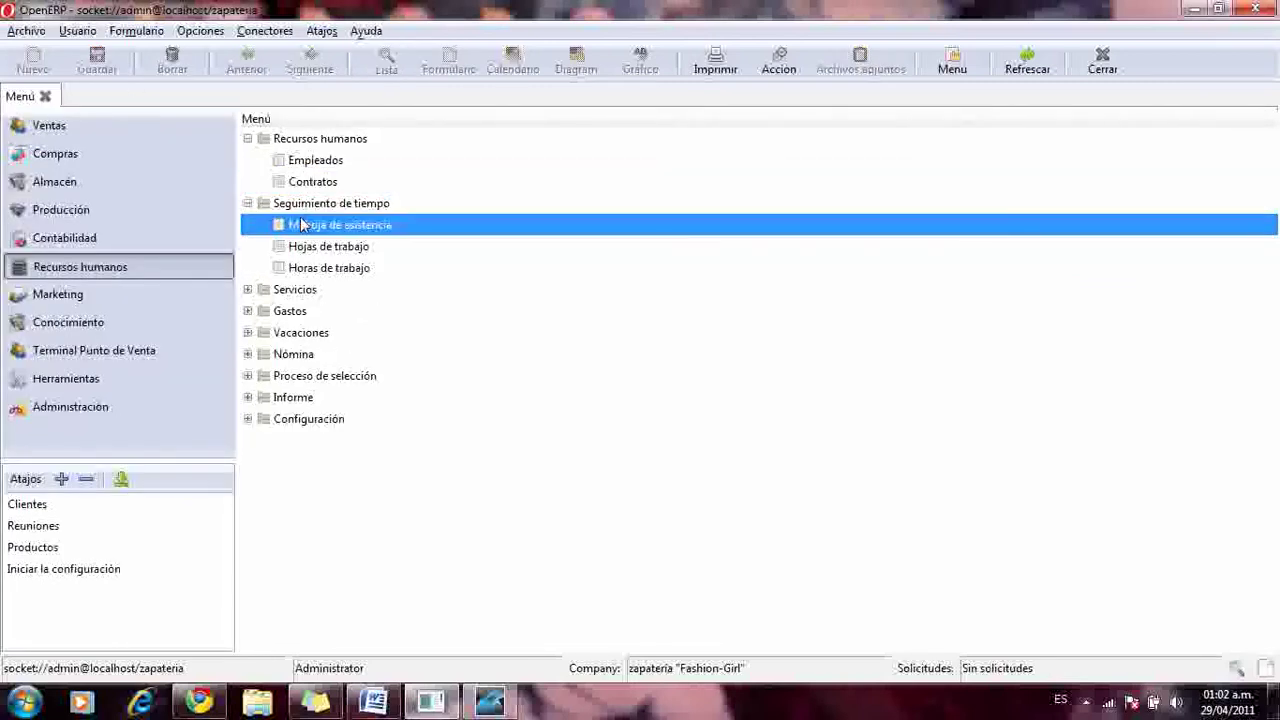
left_click(310, 248)
left_click(312, 268)
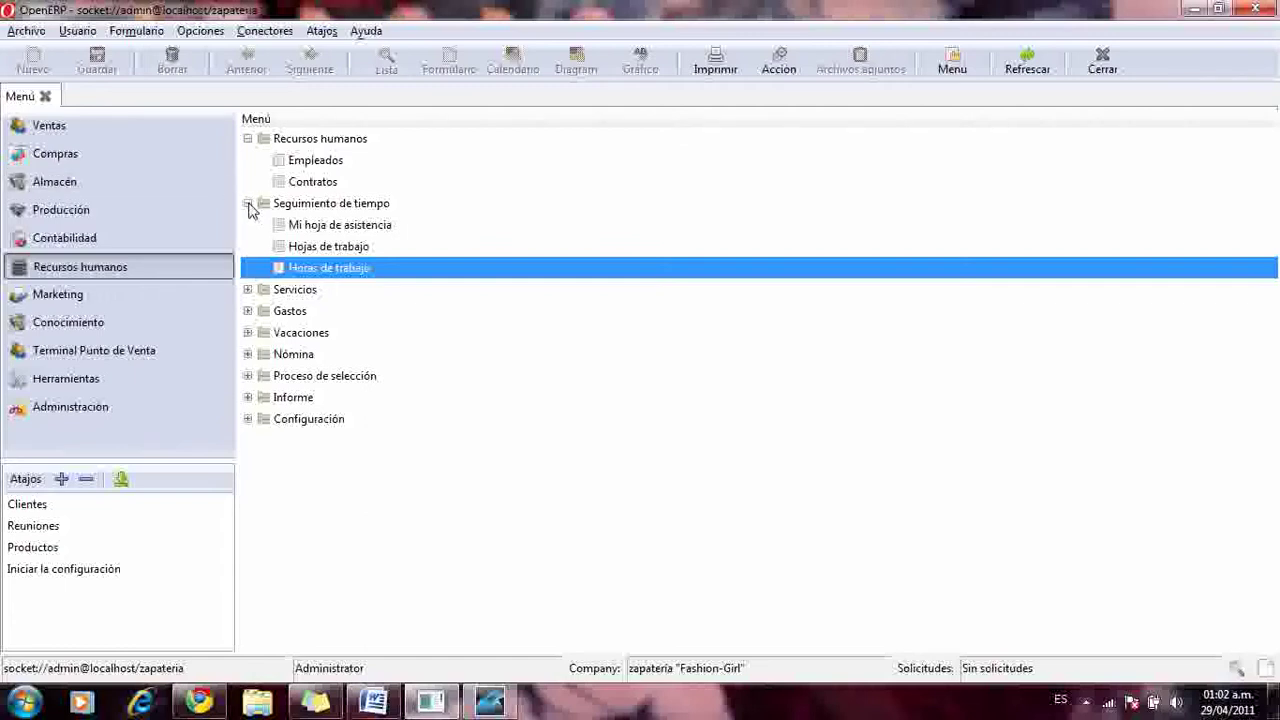
left_click(247, 203)
left_click(247, 138)
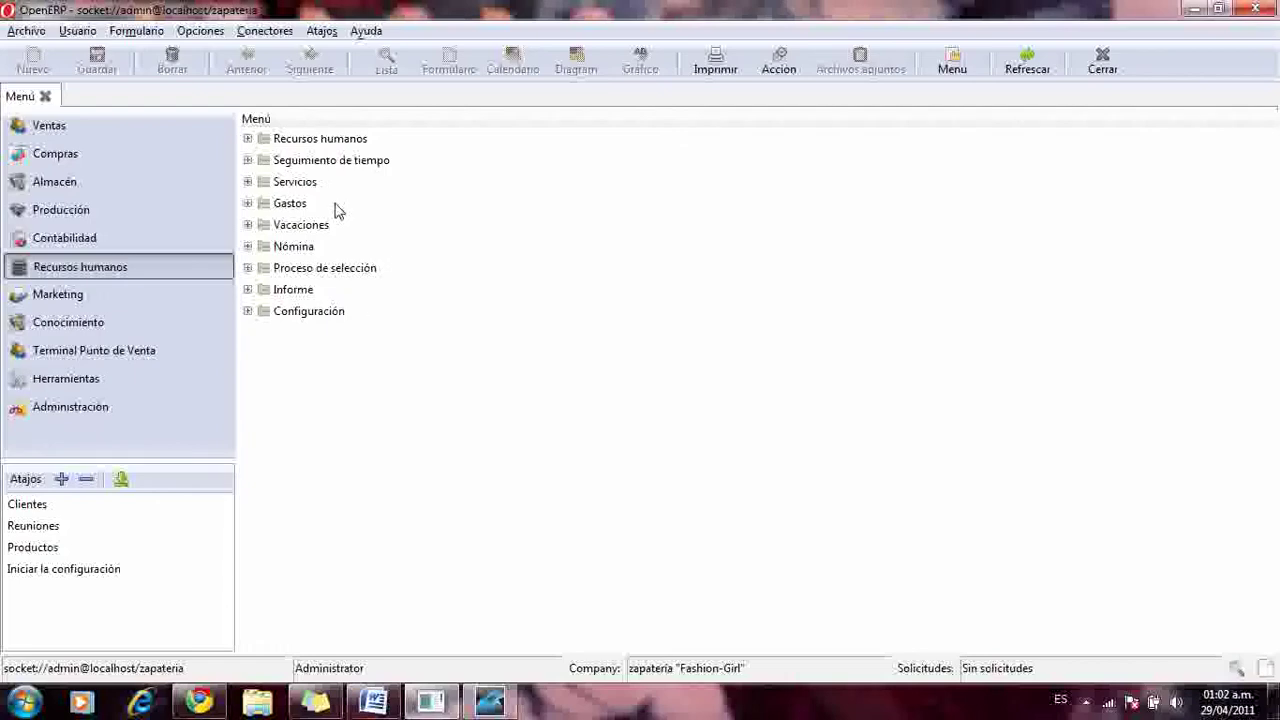
left_click(505, 708)
left_click(505, 706)
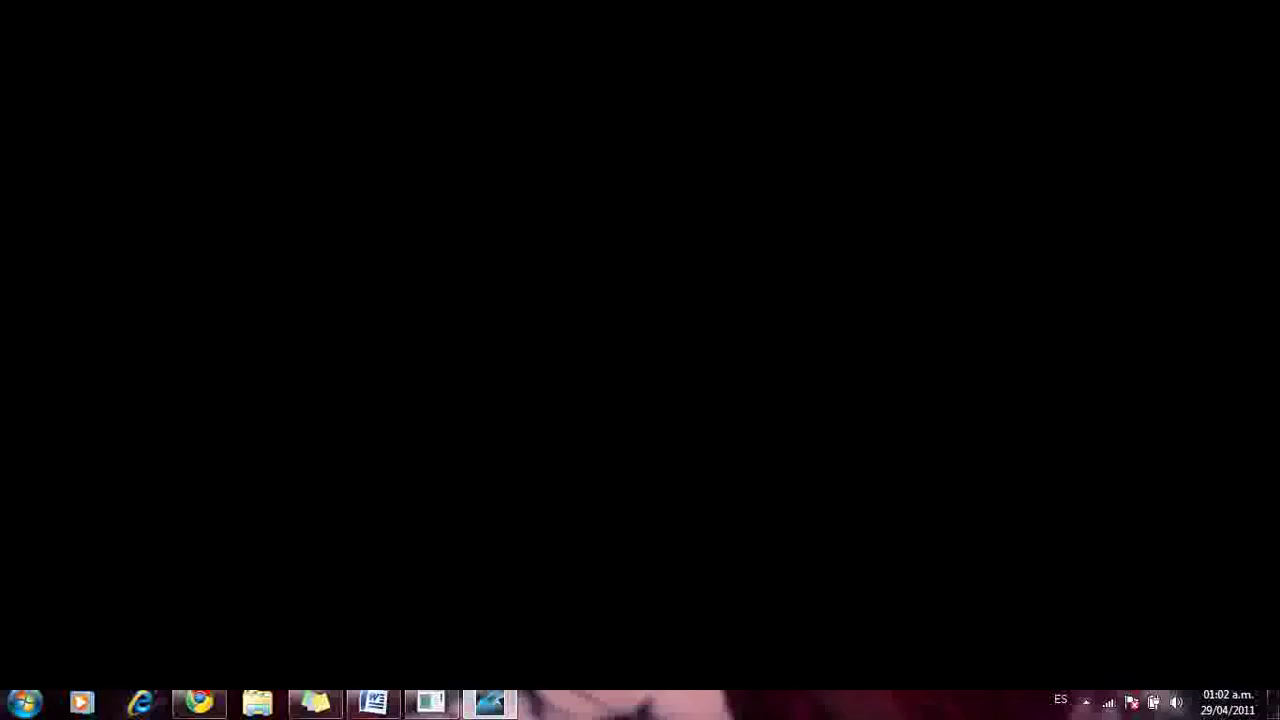